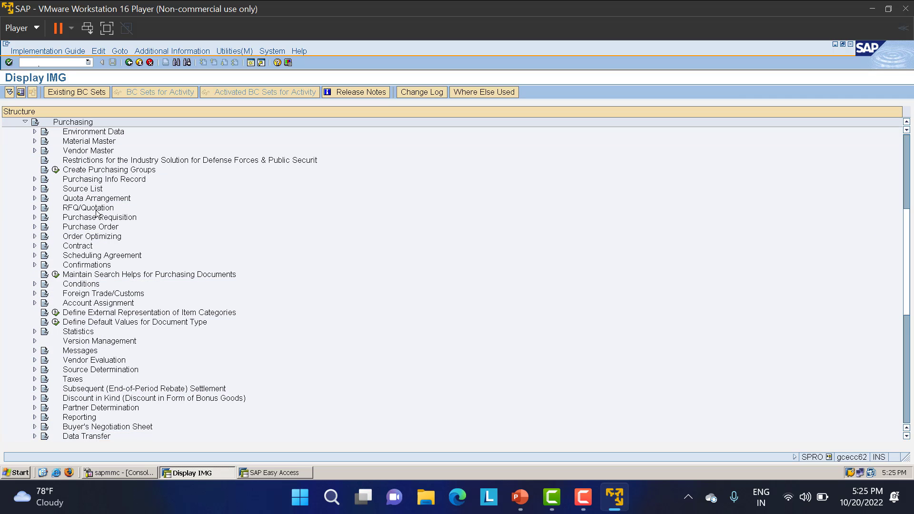
- Expand the Purchase Order and Purchase Requisition nodes under Purchasing, along with the requisition's Release Procedure
click(90, 228)
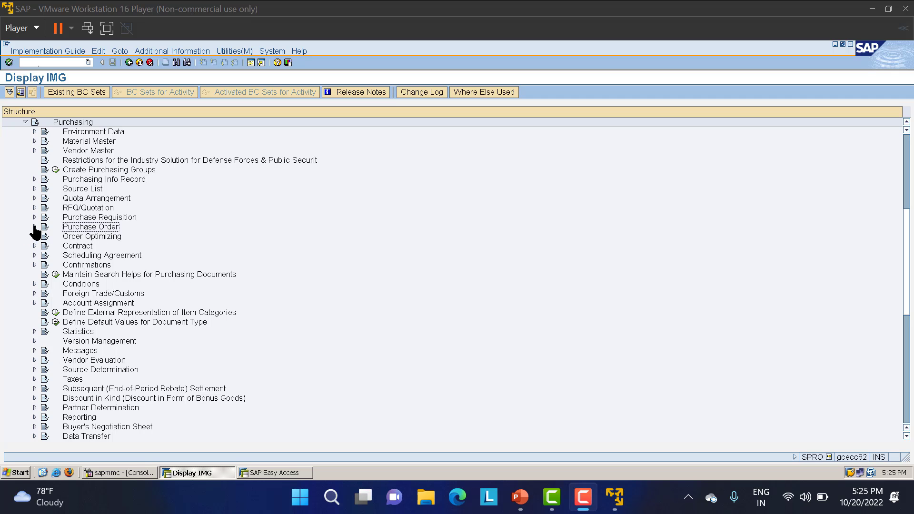
click(34, 227)
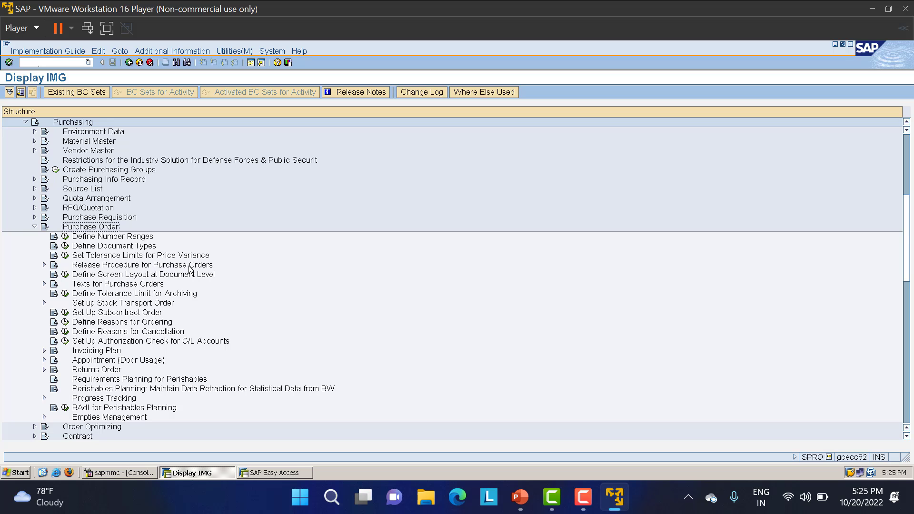
click(35, 217)
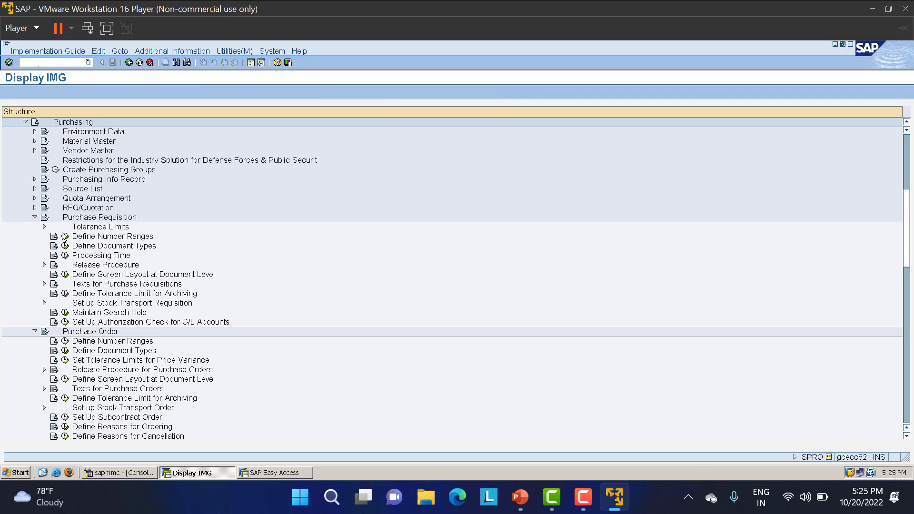
click(44, 264)
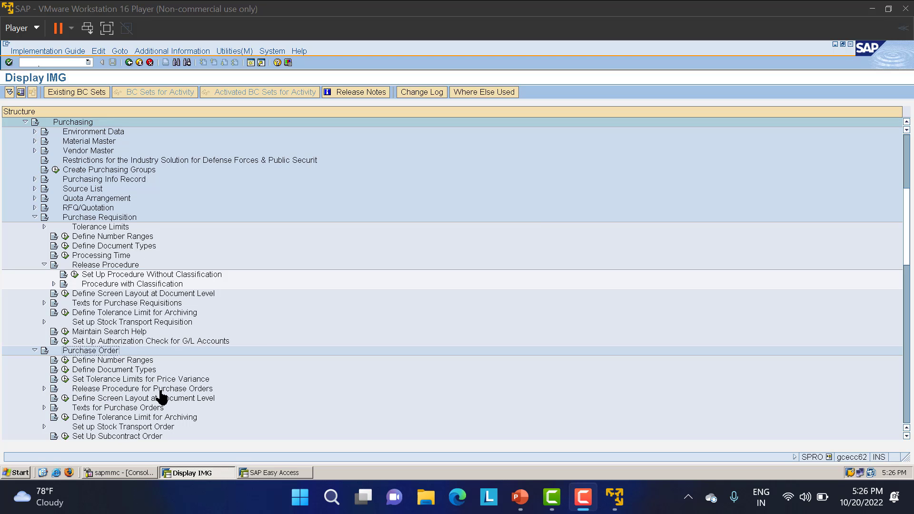
- Open the purchase order number range intervals in change mode through Define Number Ranges
scroll(234, 403, down, 4)
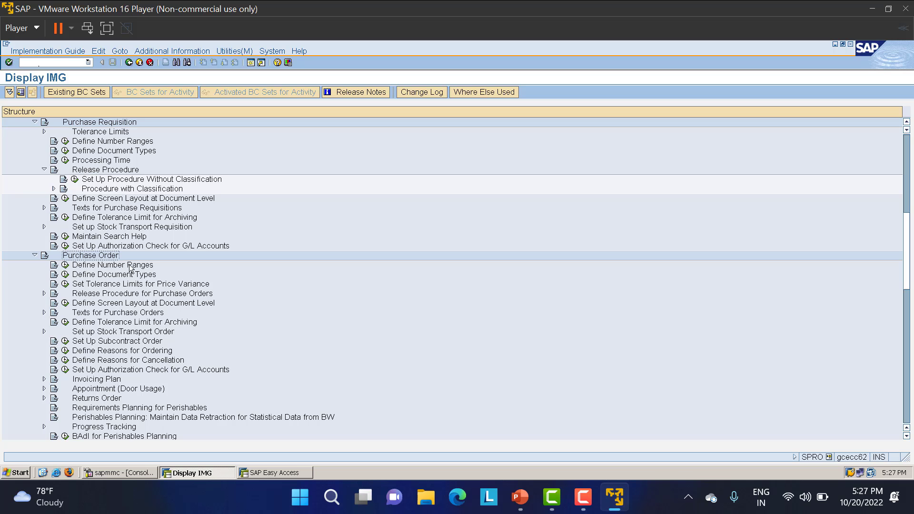
click(63, 266)
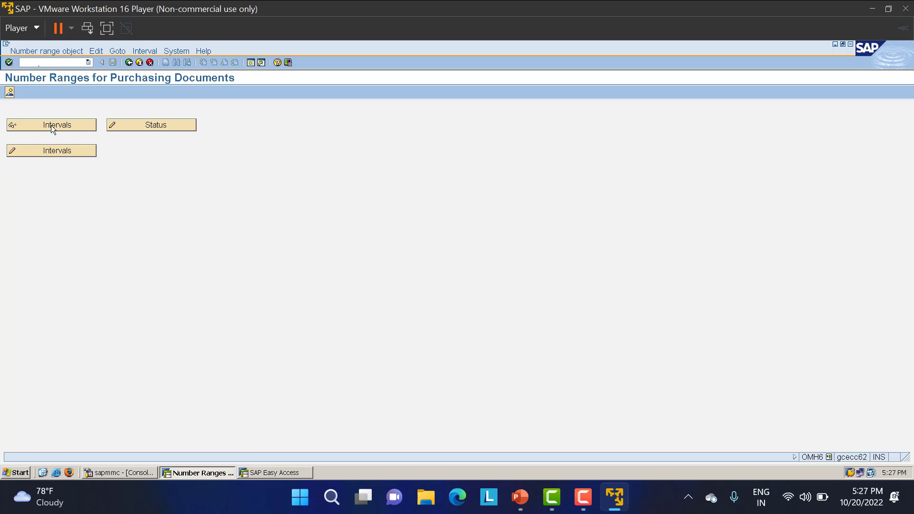
click(50, 152)
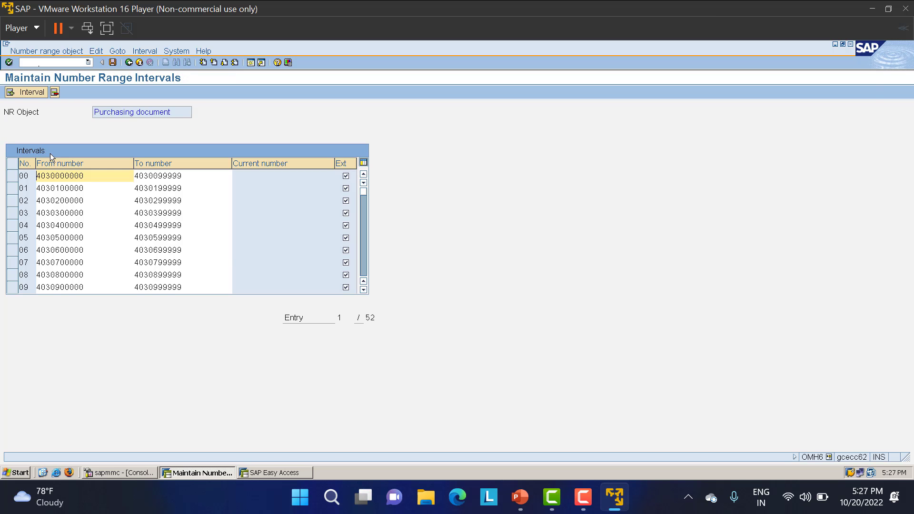
- Examine the purchasing document number intervals, especially range 45, and return to the IMG structure
scroll(35, 200, down, 10)
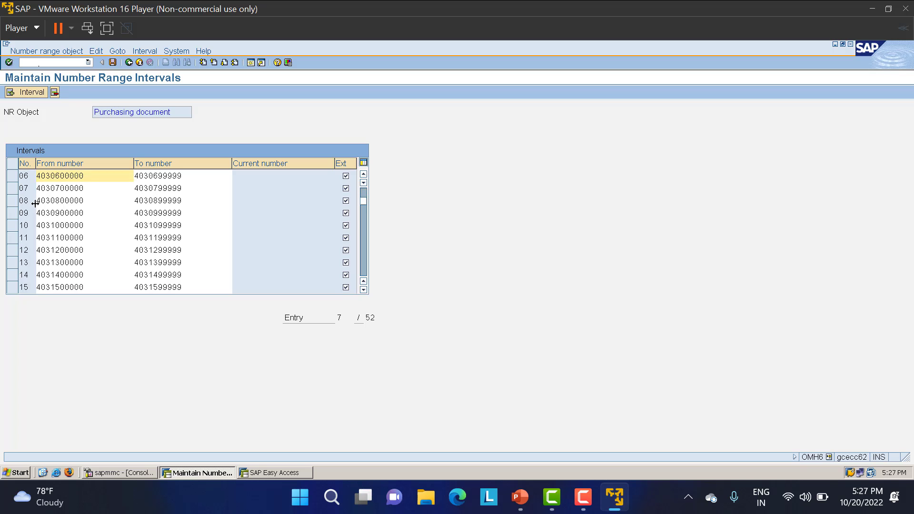
scroll(34, 211, down, 2)
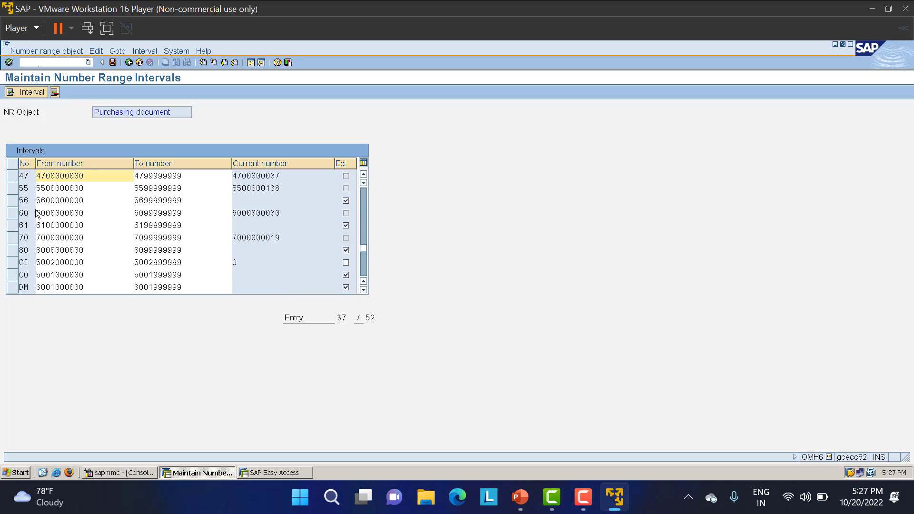
scroll(74, 237, up, 2)
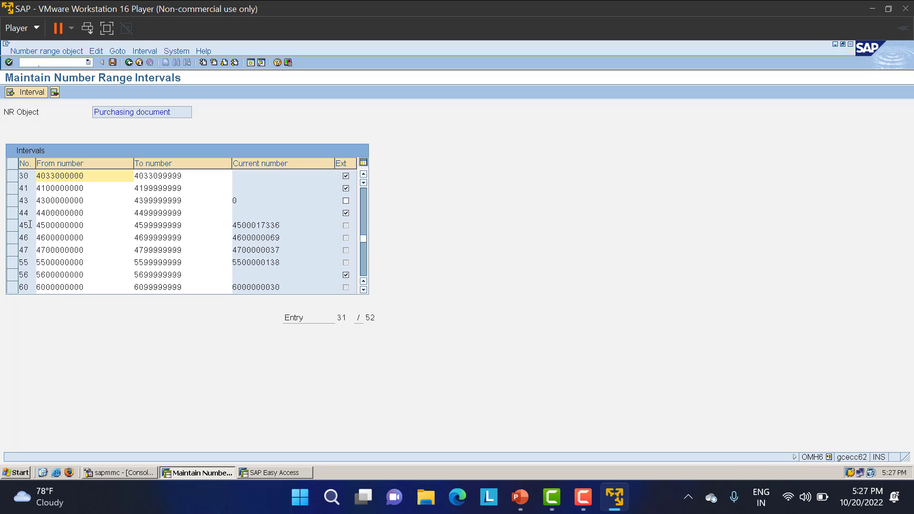
drag(32, 224, 12, 225)
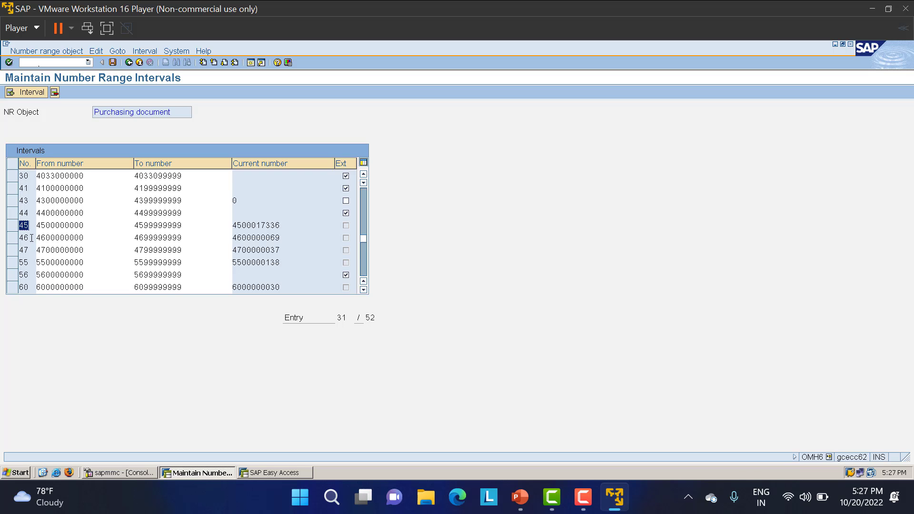
mouse_move(31, 238)
mouse_down()
mouse_move(11, 241)
mouse_move(19, 225)
mouse_up()
drag(30, 227, 12, 229)
scroll(128, 226, down, 2)
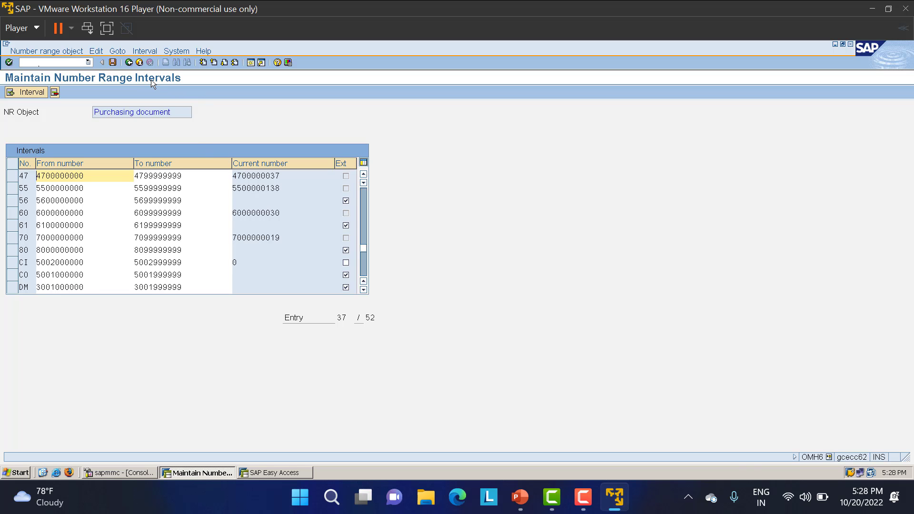
click(128, 62)
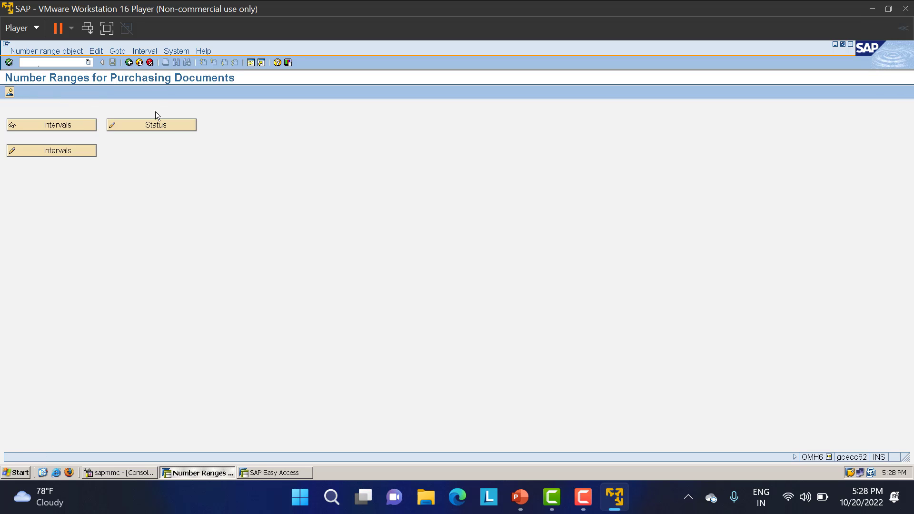
click(128, 63)
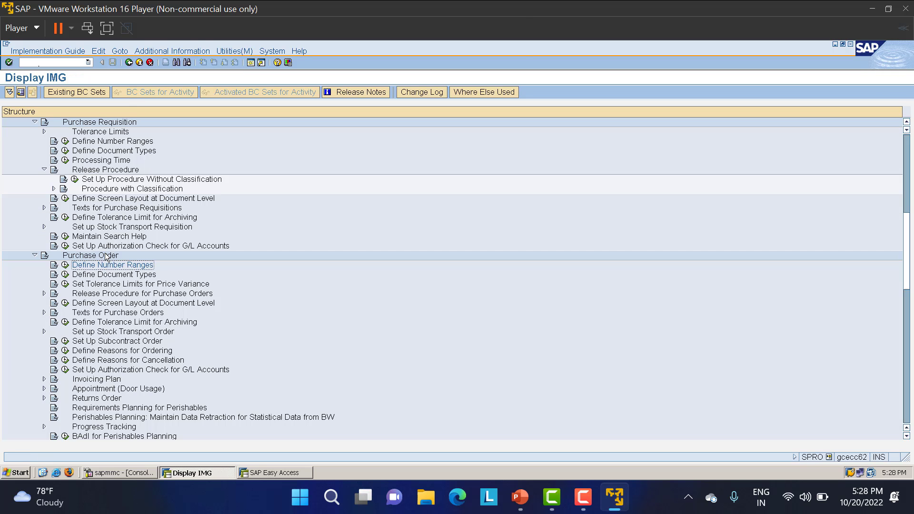
- Collapse Purchase Requisition, open Define Document Types for purchase orders and go to the end of the document type list
click(35, 122)
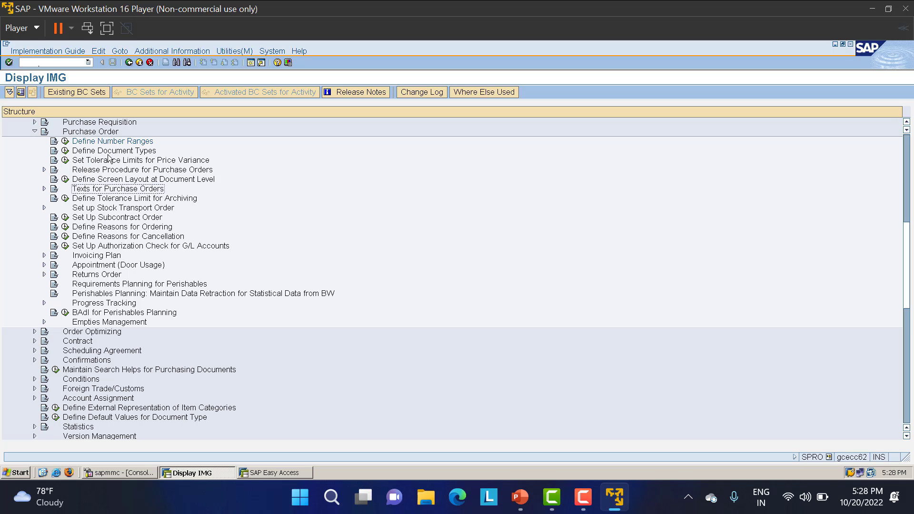
click(66, 151)
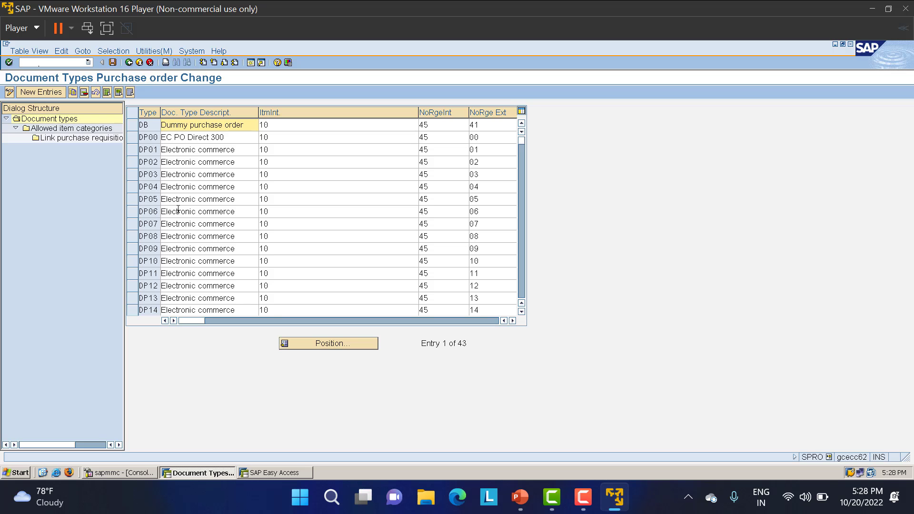
scroll(175, 210, down, 2)
scroll(178, 209, down, 10)
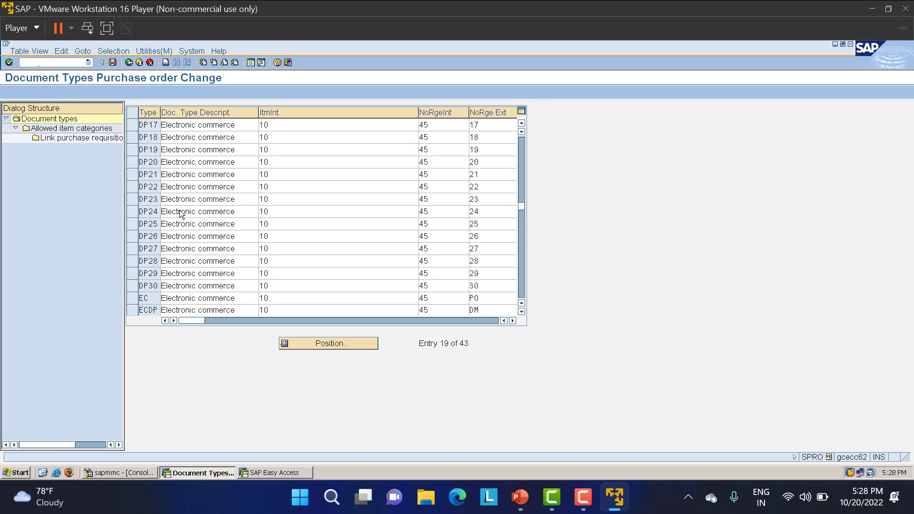
scroll(181, 211, up, 2)
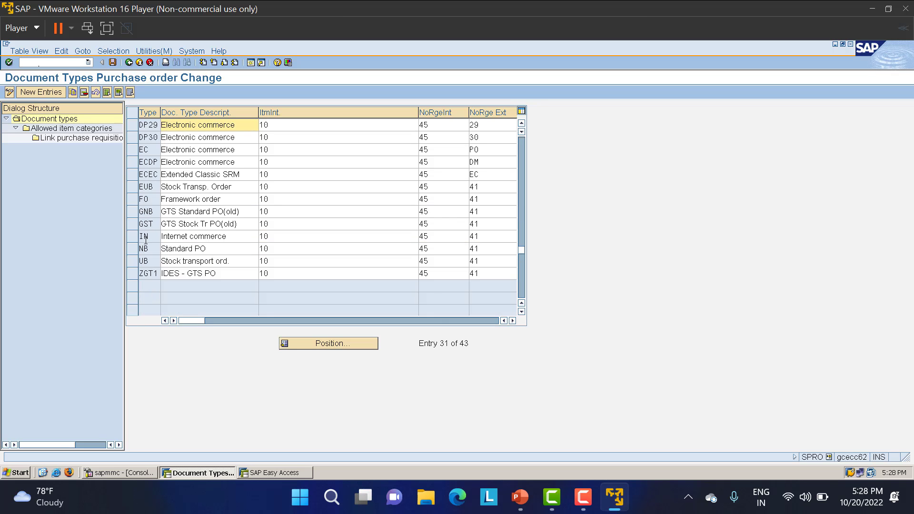
- Review the NB Standard PO, UB Stock transport order and FO Framework order document types, leaving none of them selected
click(134, 250)
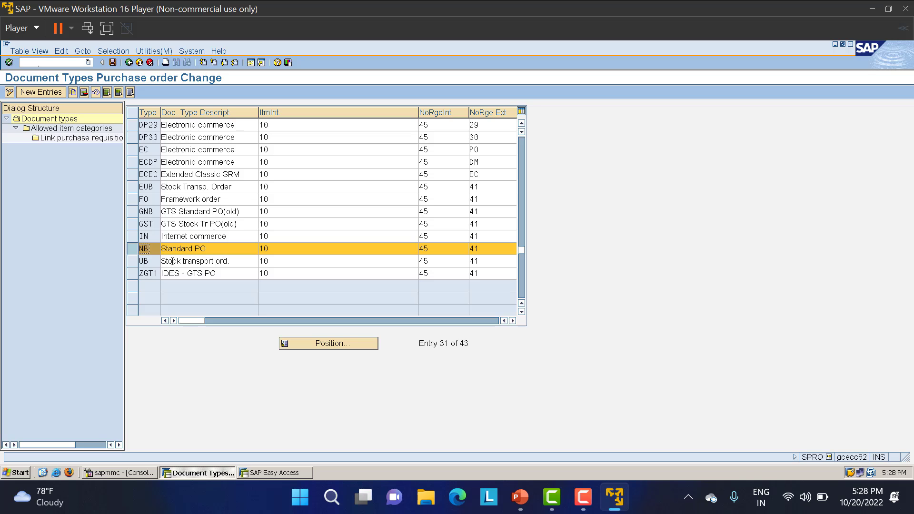
click(133, 261)
click(132, 247)
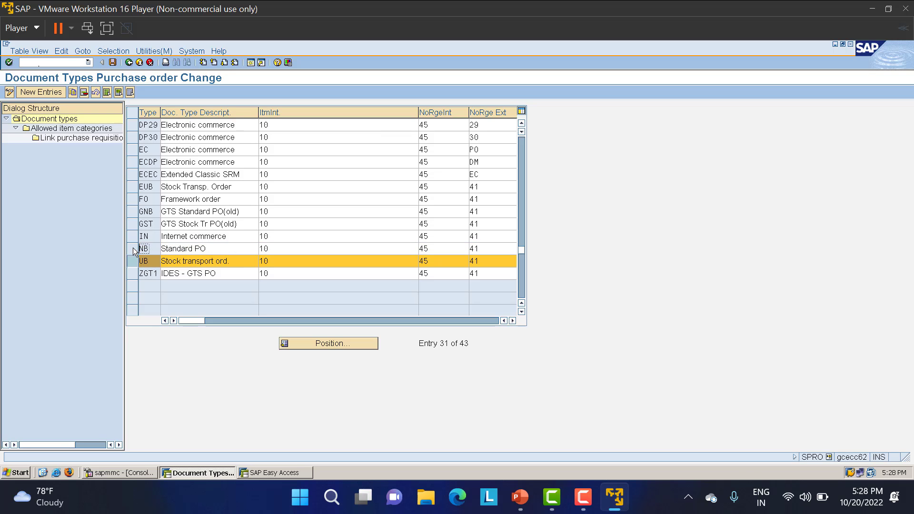
click(131, 198)
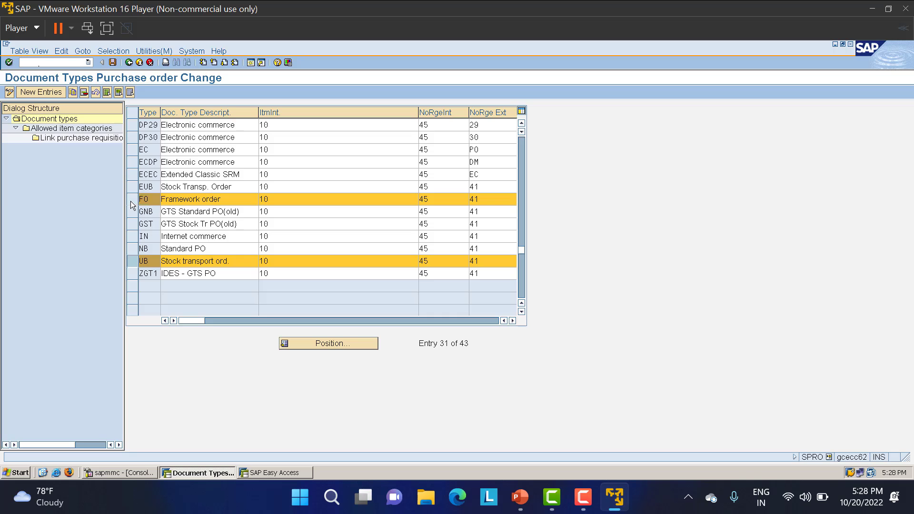
click(131, 201)
click(130, 261)
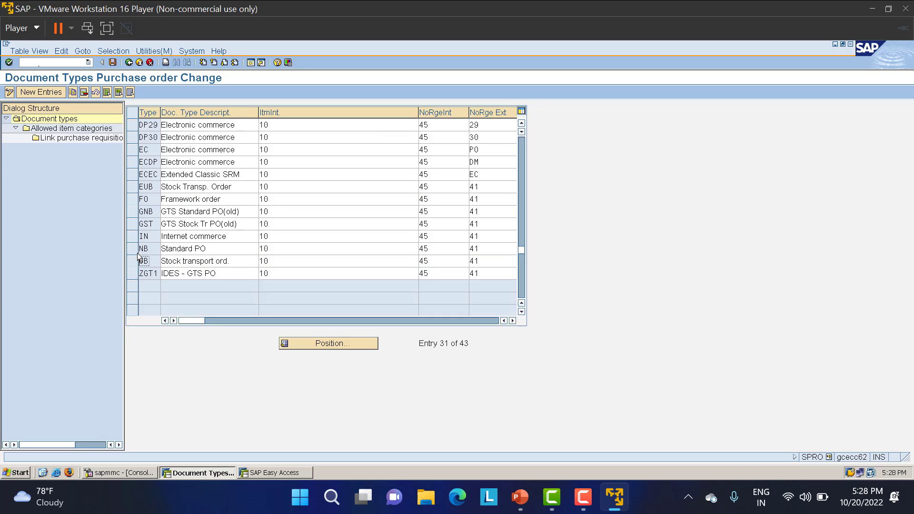
- Select the NB Standard PO document type and inspect its internal and external number range assignments
click(133, 249)
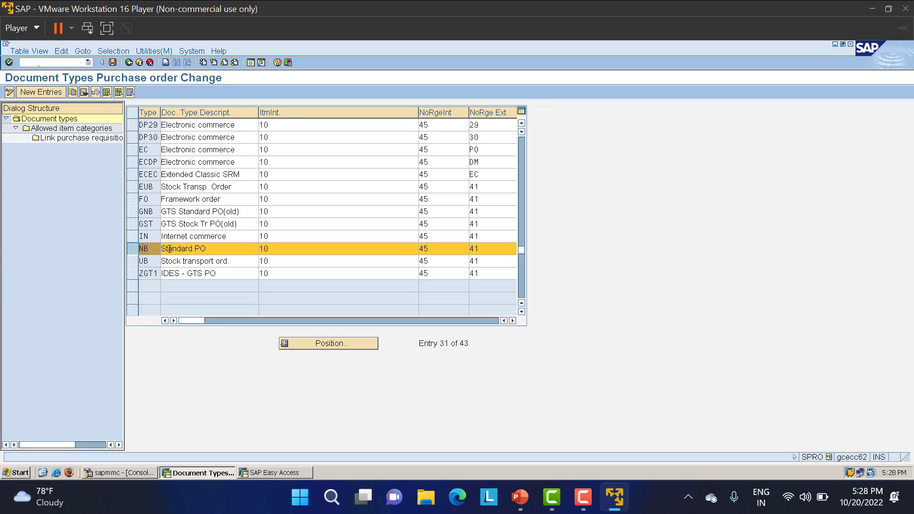
drag(210, 249, 135, 250)
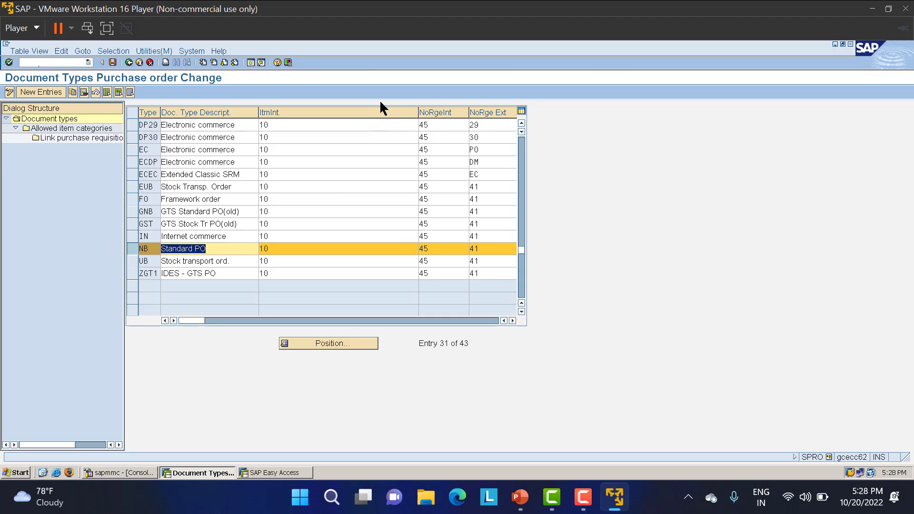
key(F10)
double_click(436, 250)
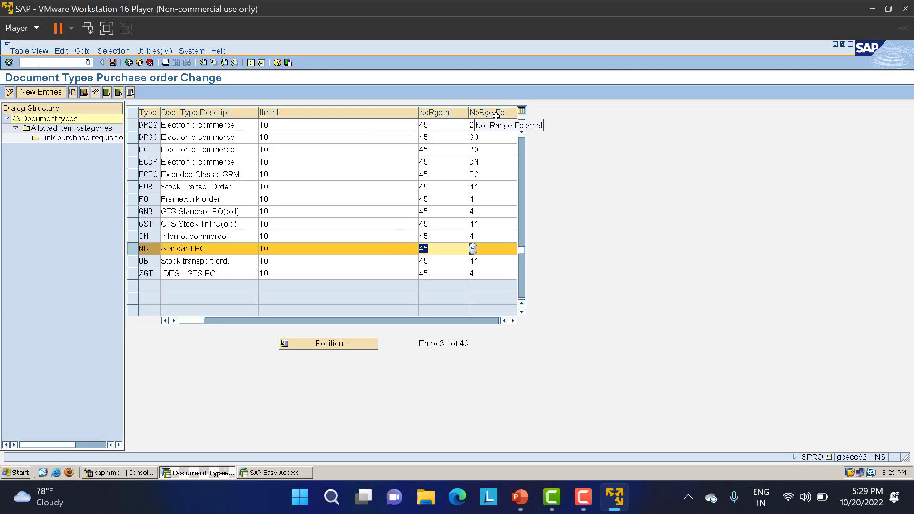
click(485, 248)
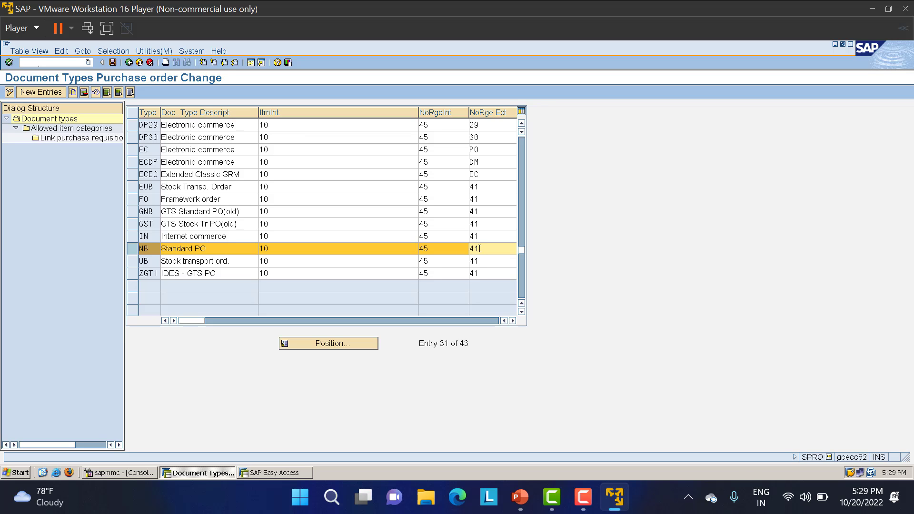
click(444, 249)
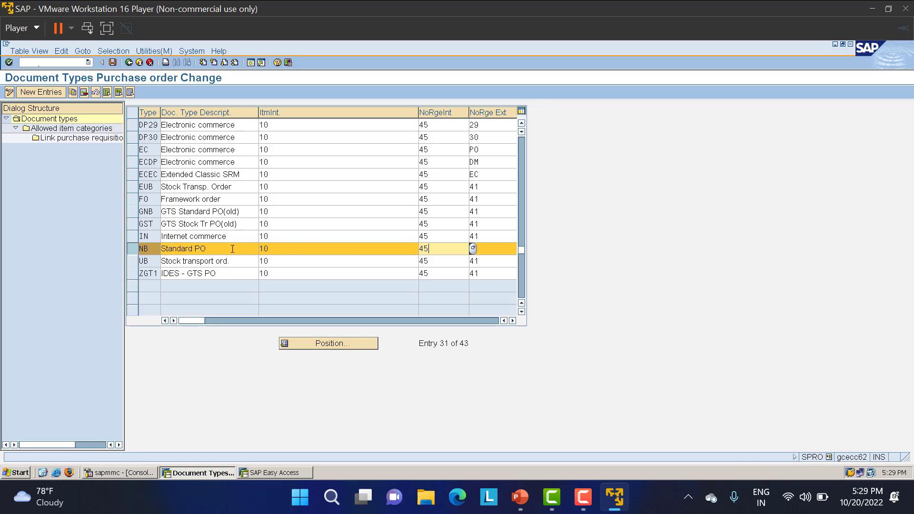
- Open the allowed item categories for document type NB and review Limit, Consignment, Subcontracting, Text and Service
click(62, 132)
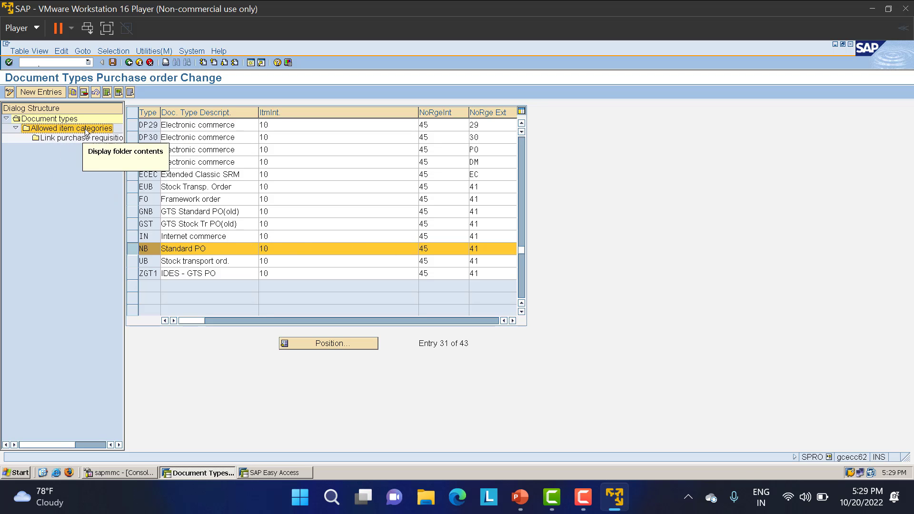
double_click(69, 132)
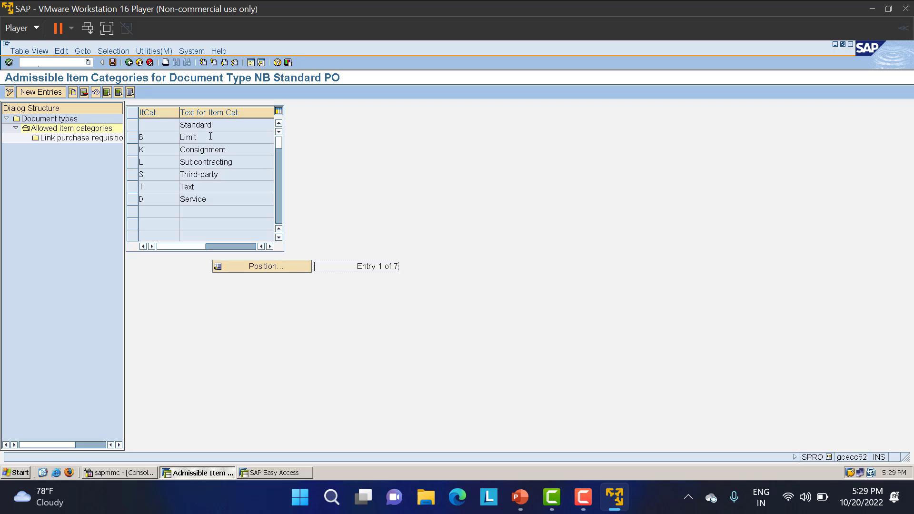
drag(208, 137, 181, 137)
click(160, 138)
click(236, 146)
click(245, 163)
click(223, 187)
click(213, 199)
- Return to the document types, select NB Standard PO and examine its purchase requisition linkage entries
click(53, 138)
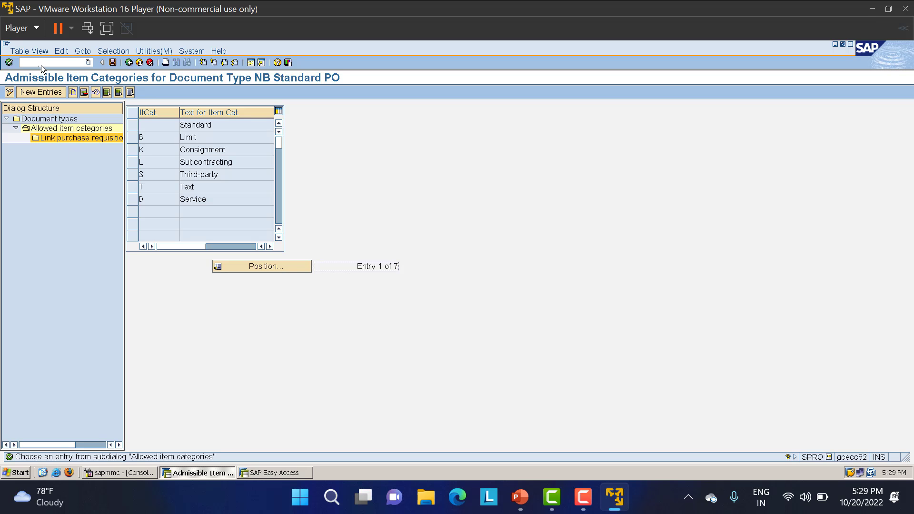
click(129, 62)
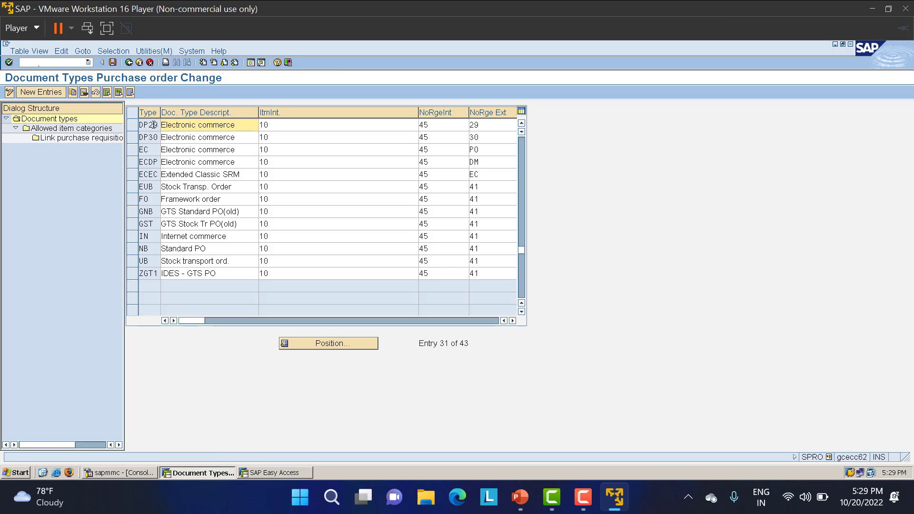
click(132, 247)
double_click(62, 138)
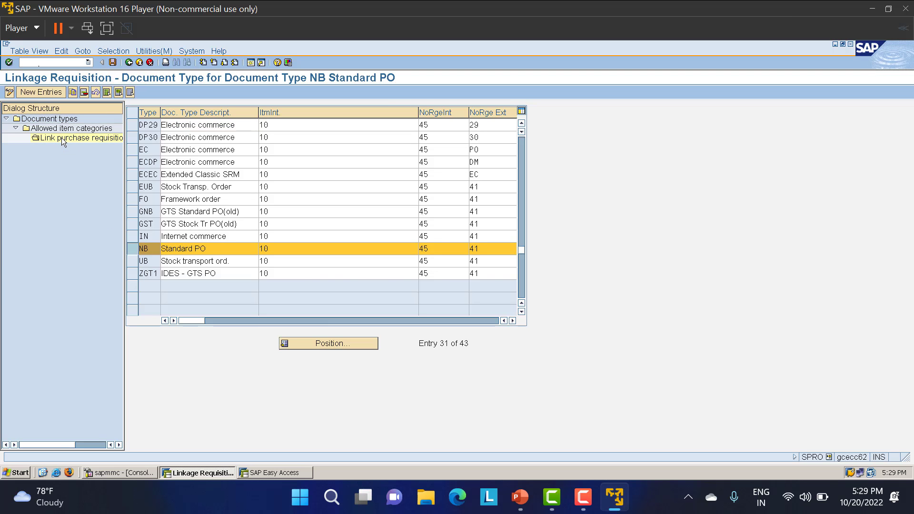
scroll(160, 142, down, 8)
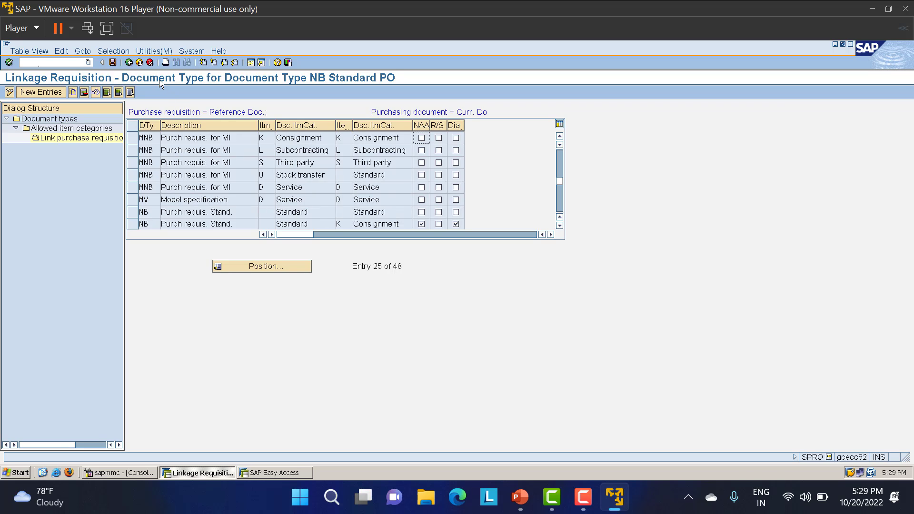
- Leave the document type settings for the IMG structure and collapse the Purchase Order node
click(128, 63)
click(128, 63)
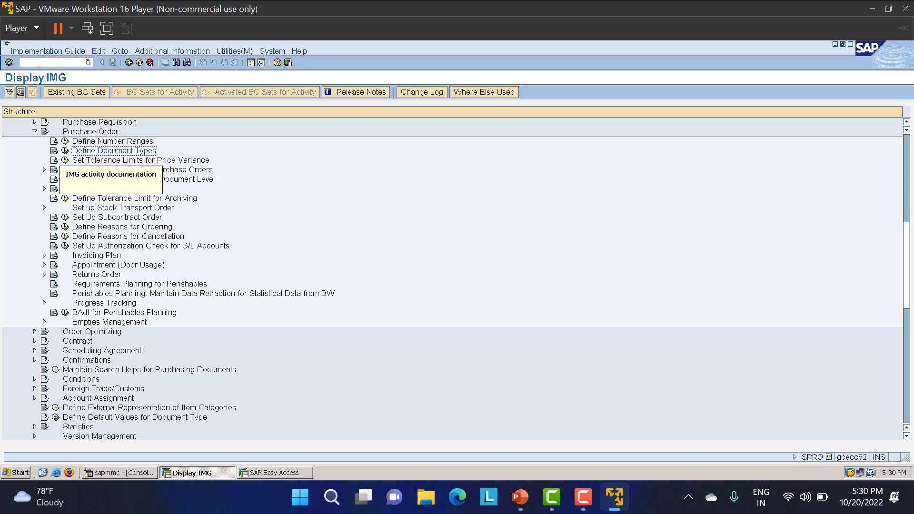
click(35, 132)
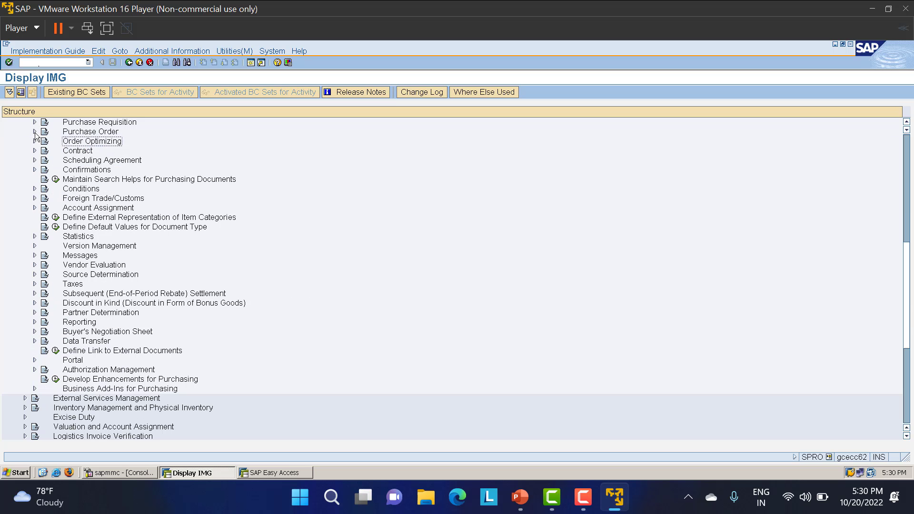
- Leave the IMG for SAP Easy Access and expand Logistics, Materials Management, Purchasing, Purchase Order down to the Create transactions
click(52, 63)
text(/N)
key(Return)
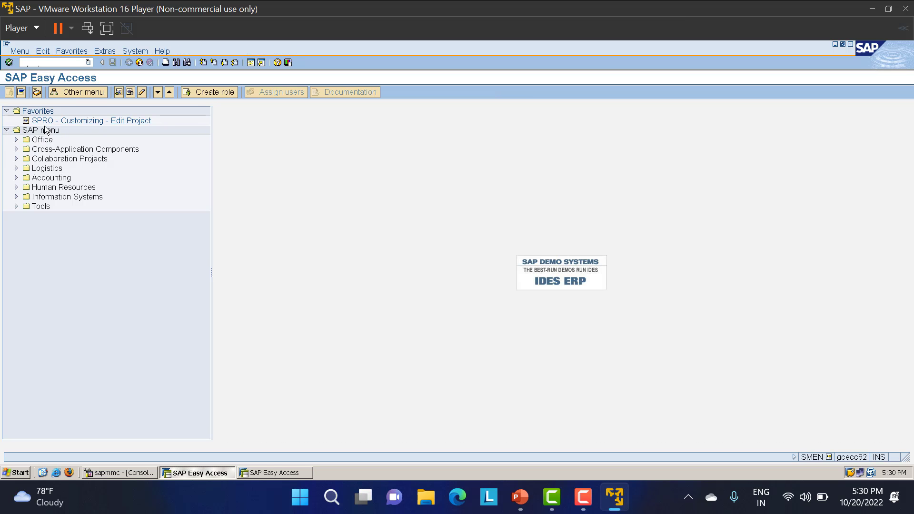
click(15, 168)
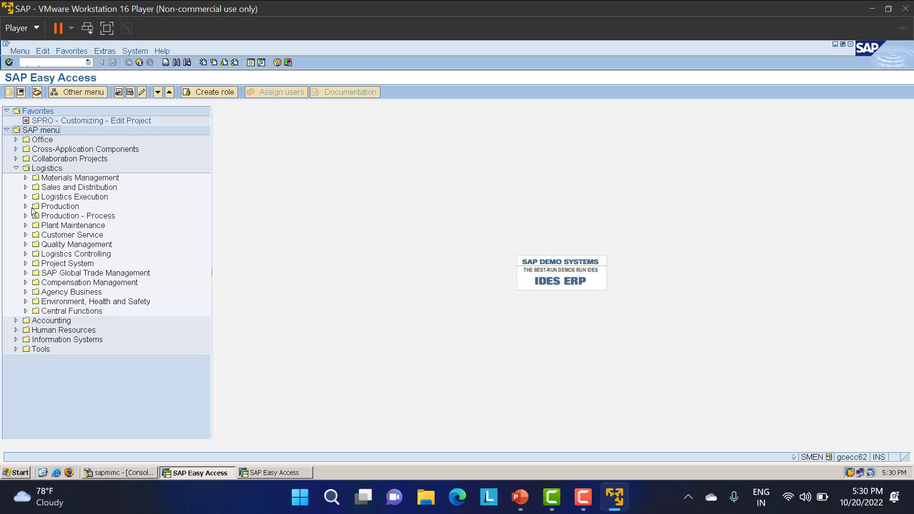
click(26, 178)
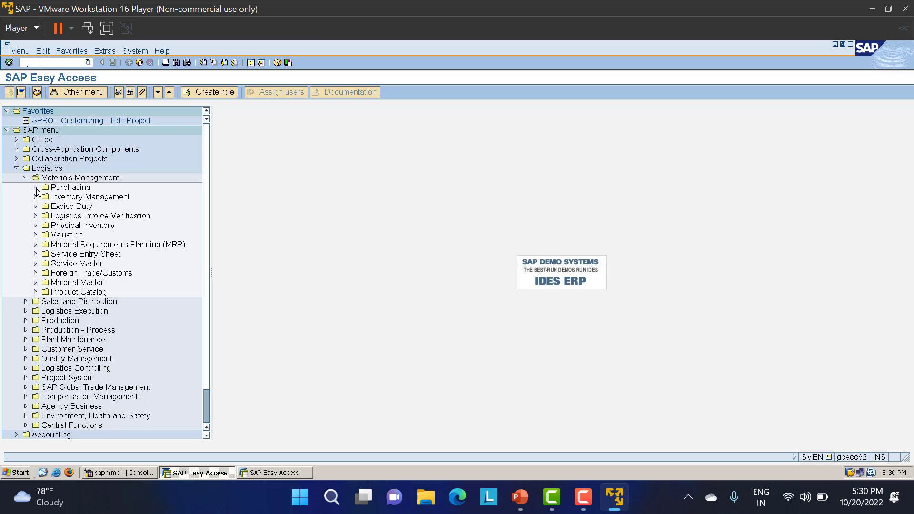
click(36, 188)
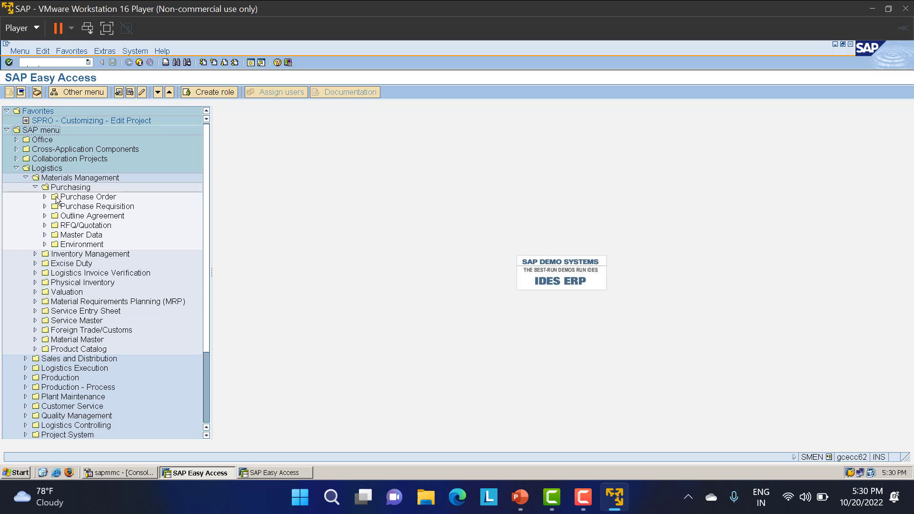
click(45, 197)
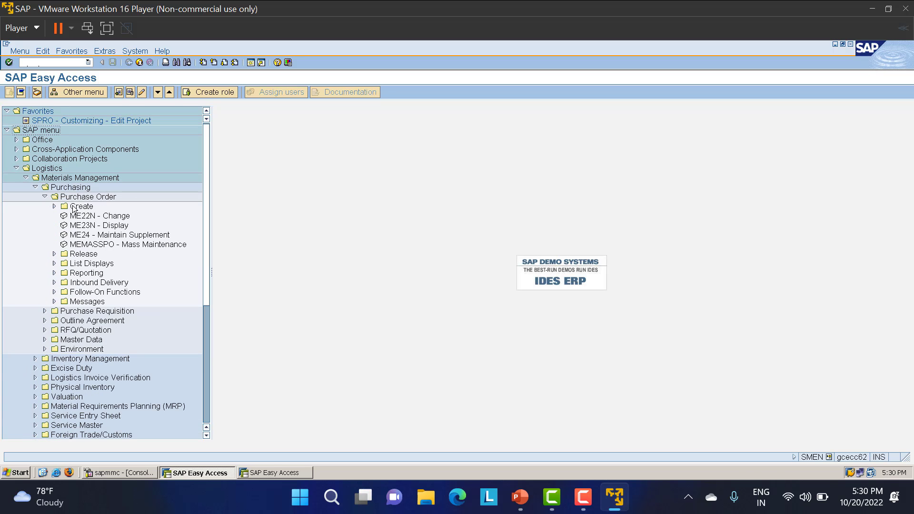
click(54, 206)
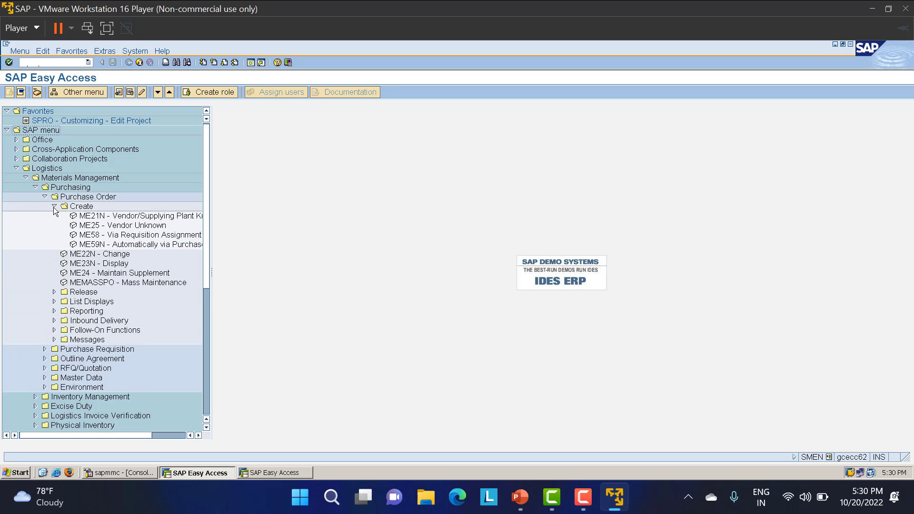
- Review the purchase order transactions for creating, changing and displaying, plus the Release and List Displays folders, including ME2N by PO number
click(99, 218)
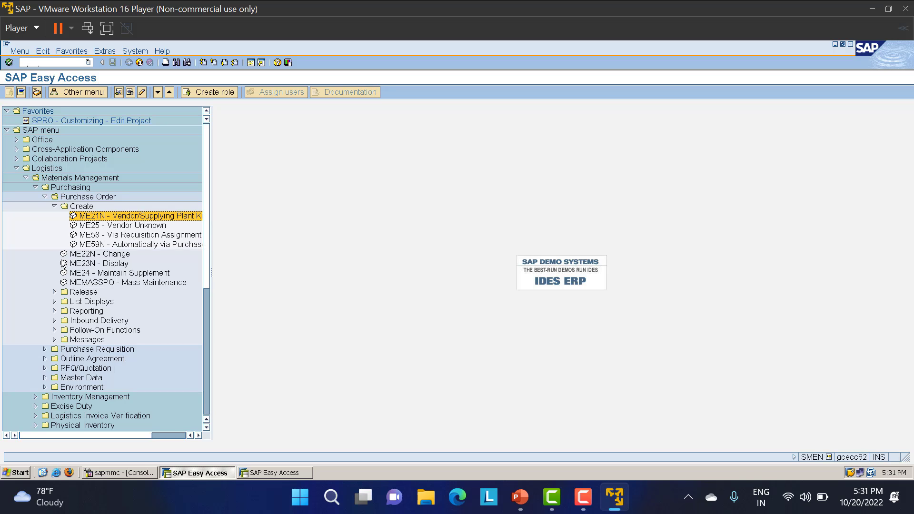
click(94, 256)
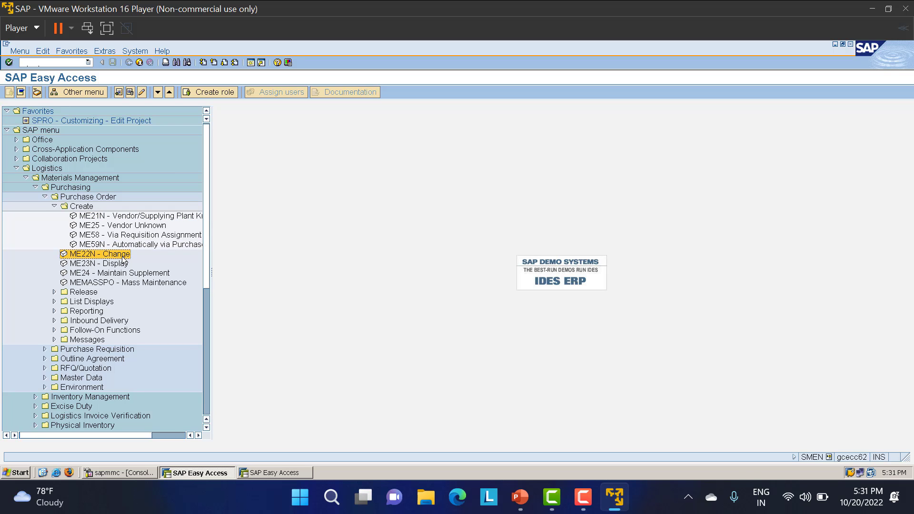
click(92, 264)
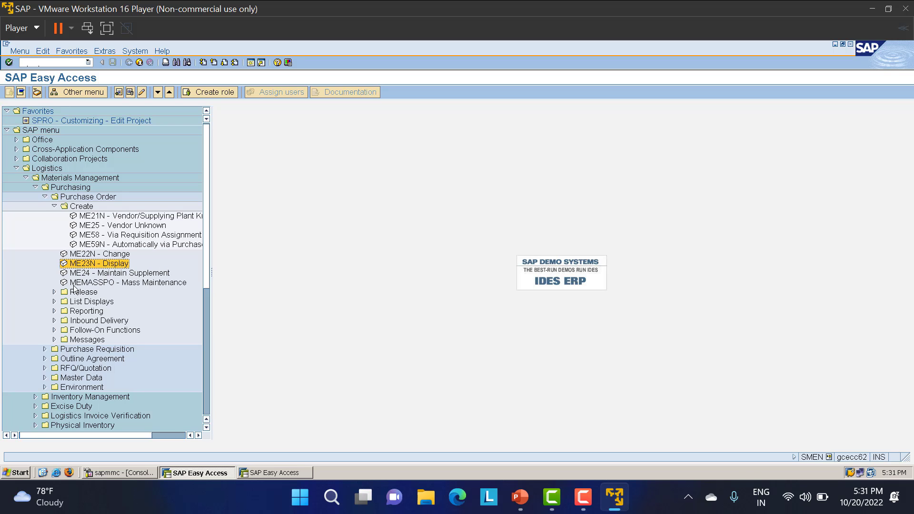
click(55, 292)
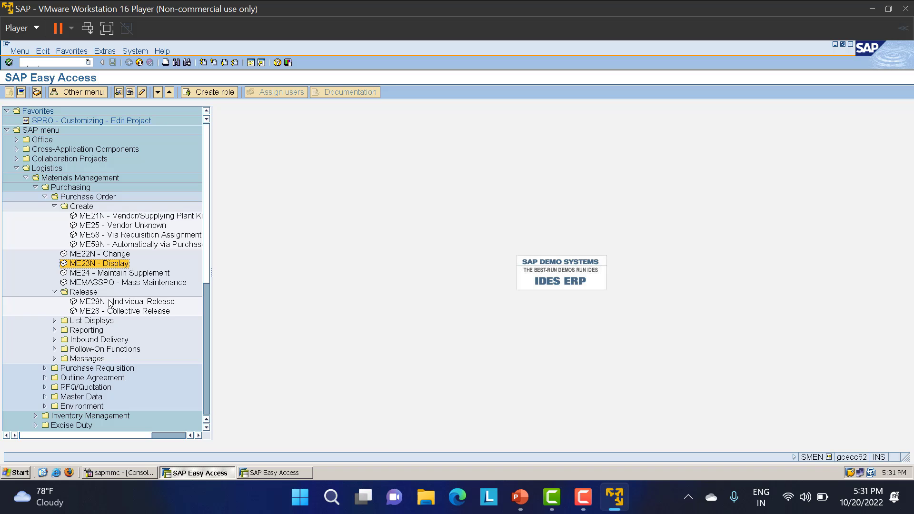
click(54, 321)
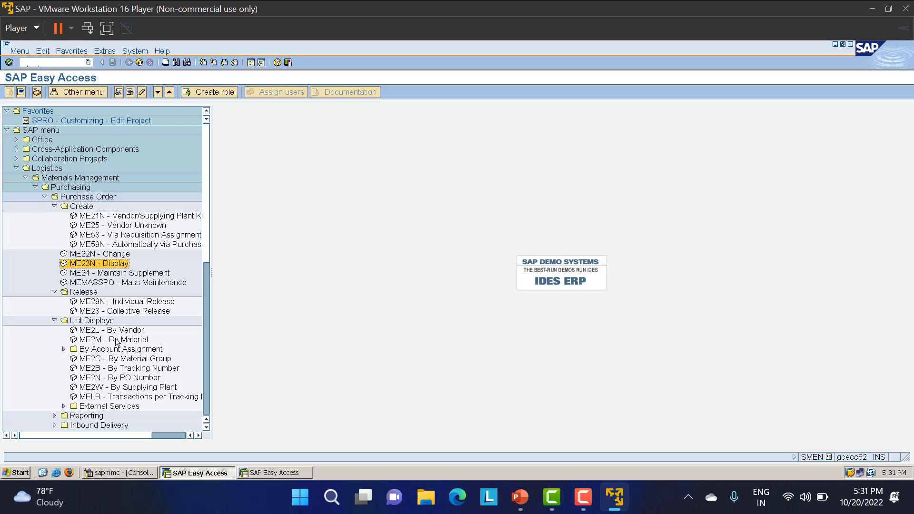
click(97, 378)
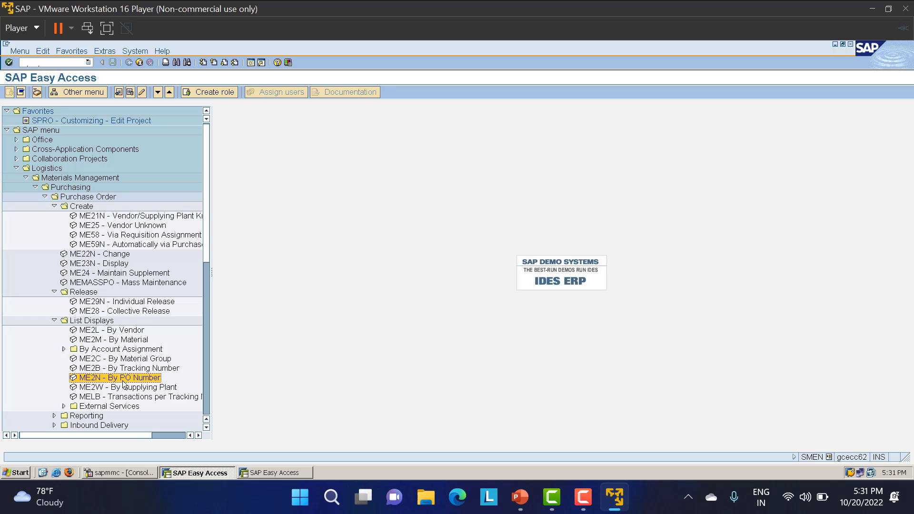
scroll(116, 361, down, 1)
scroll(117, 359, down, 1)
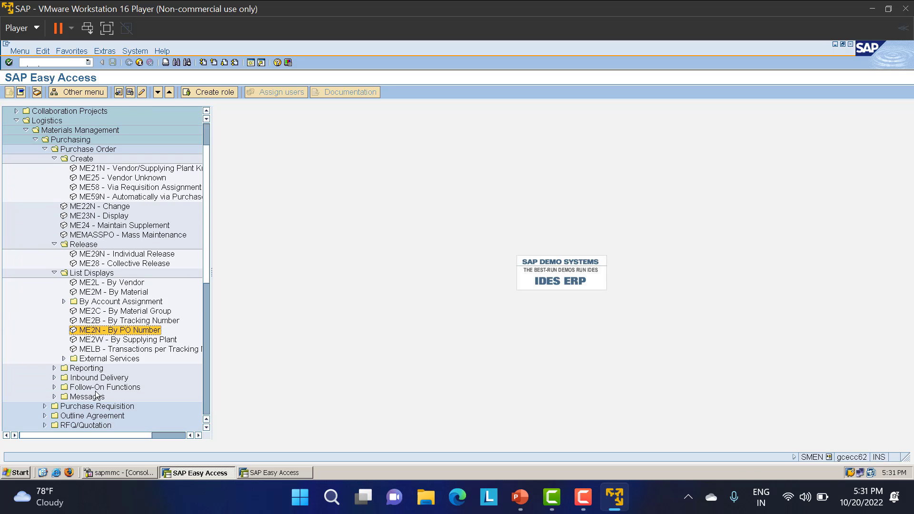
scroll(130, 347, up, 3)
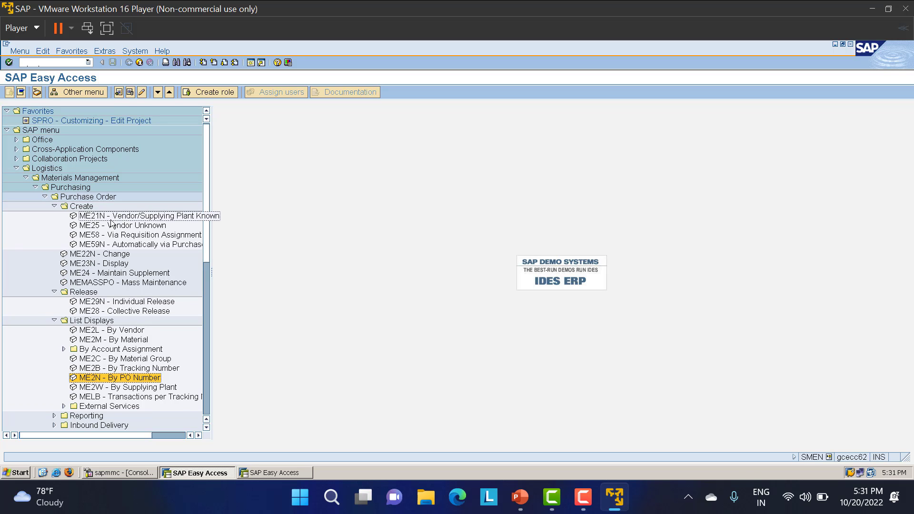
- Start a standard purchase order with transaction ME21N and enter vendor 200074
double_click(115, 217)
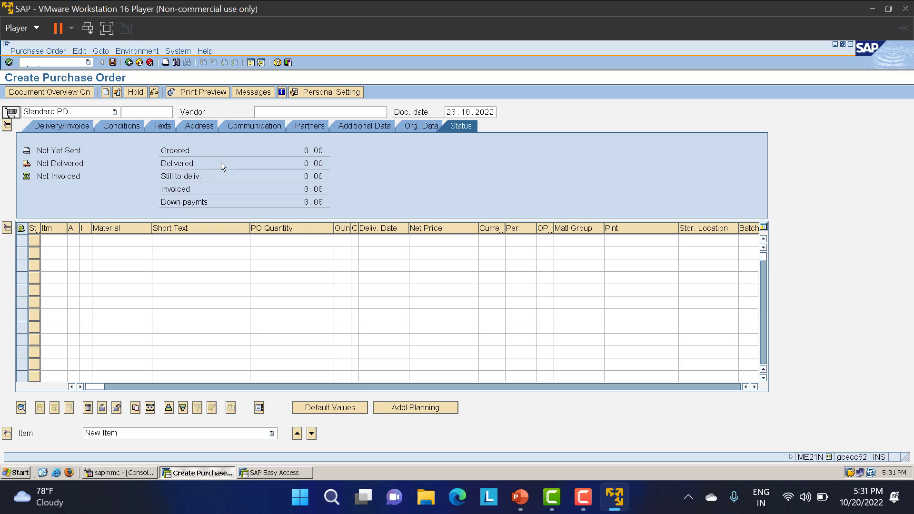
click(283, 110)
text(2)
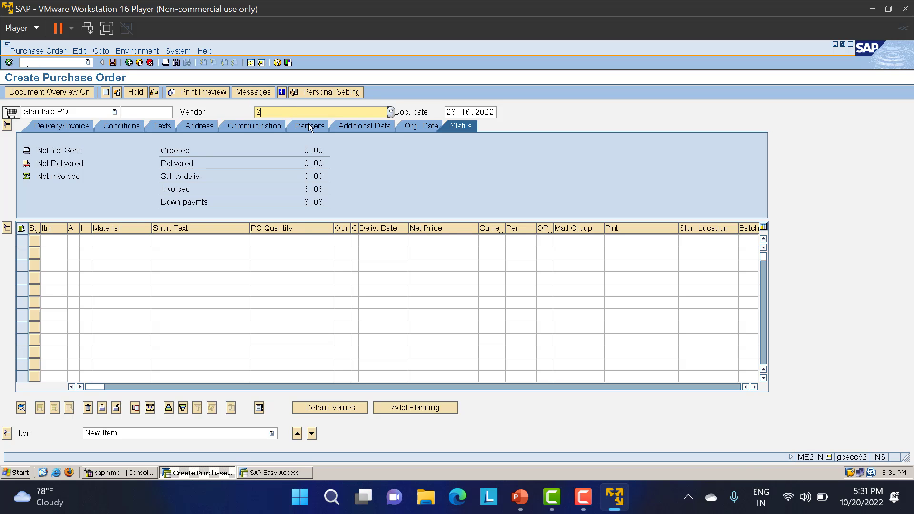
text(000)
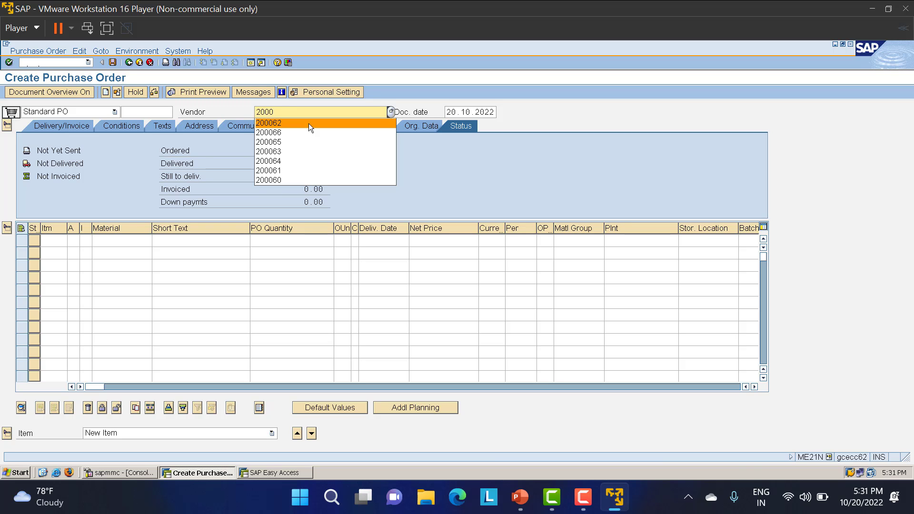
text(7)
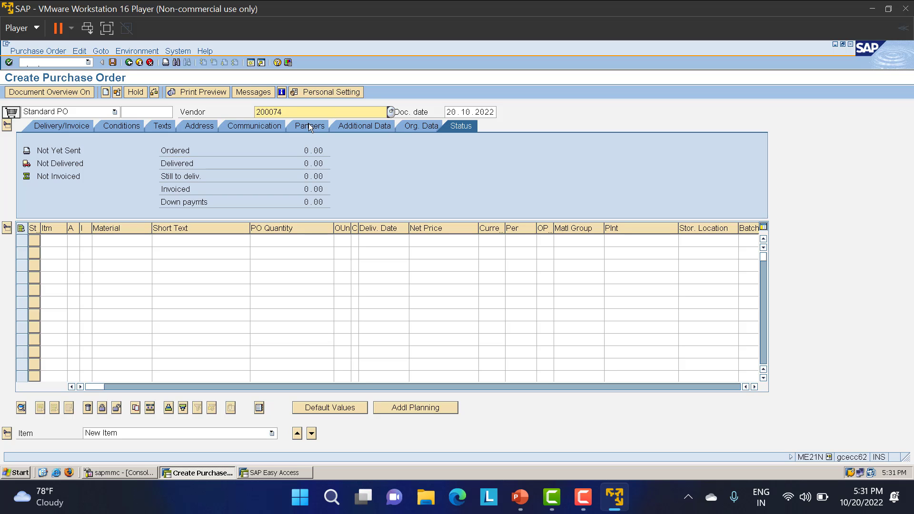
text(4)
key(Return)
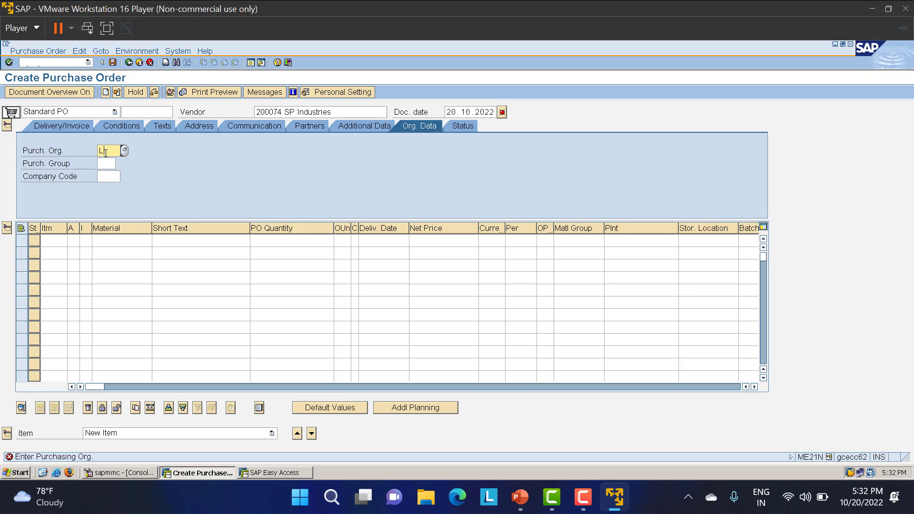
- Set the order's purchasing organization to LT01, purchasing group to 000 and company code to LT01
text(T01)
key(Tab)
text(000)
key(Tab)
text(LT01)
click(120, 240)
key(ctrl+v)
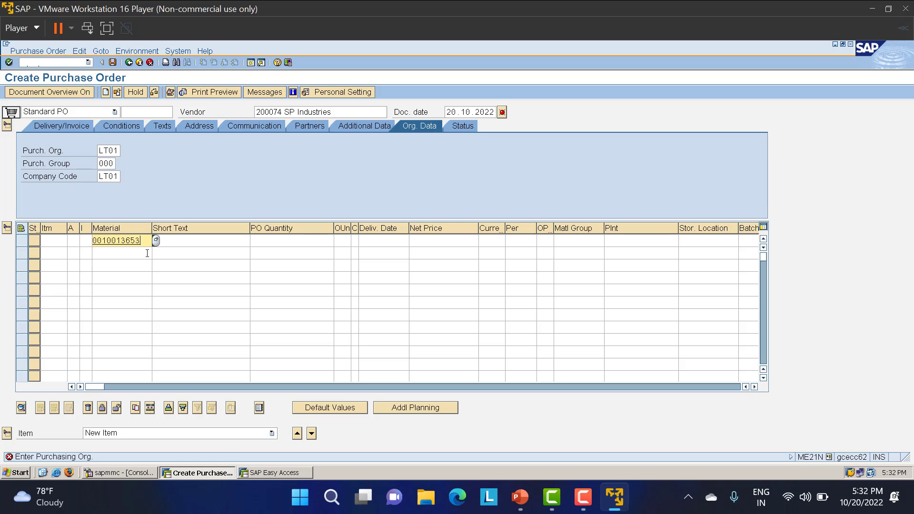
double_click(115, 241)
key(BackSpace)
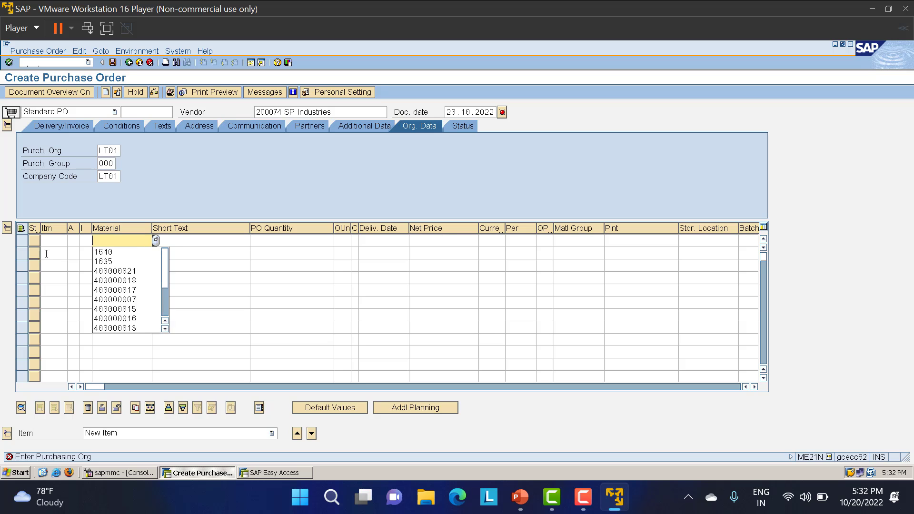
click(253, 281)
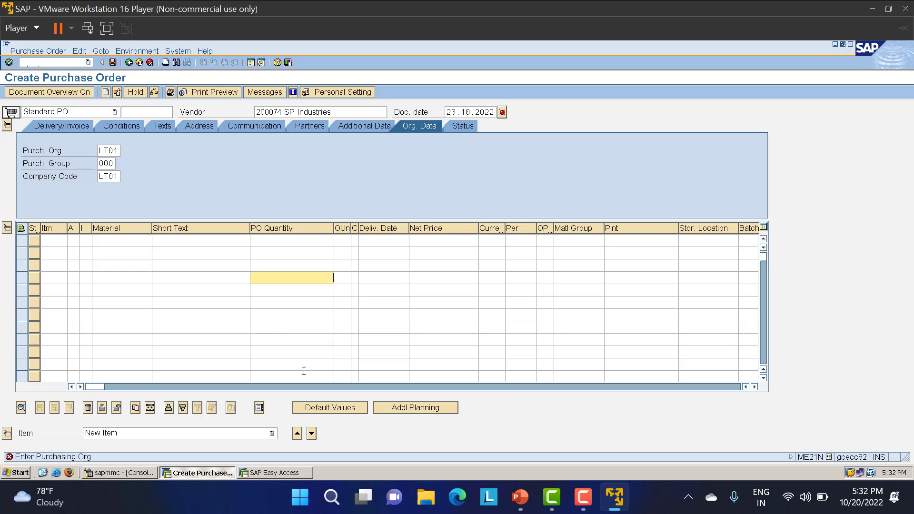
- Switch to the second SAP session, open the materials list transaction MM60 and copy material number 500000002
click(287, 476)
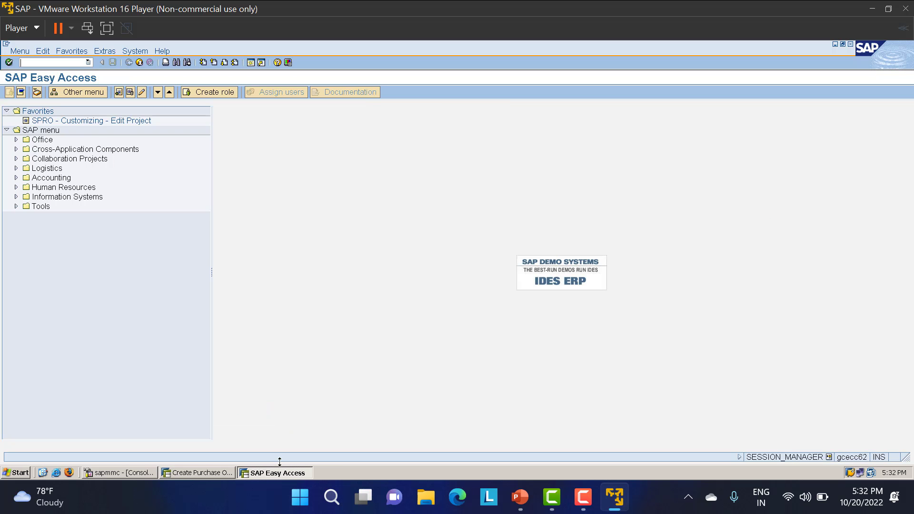
click(48, 62)
text(/NMM60)
key(Return)
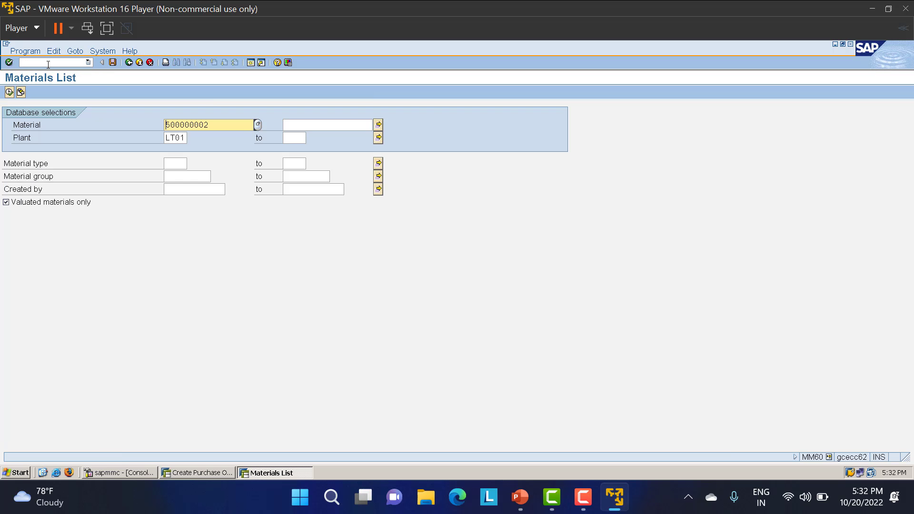
drag(227, 127, 130, 125)
key(ctrl+c)
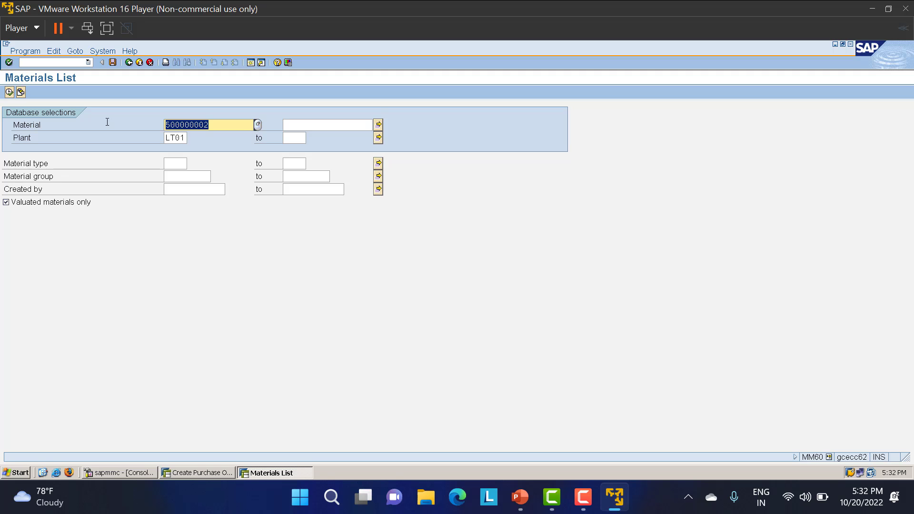
- Return to the purchase order and enter material 500000002 with a PO quantity of 100 in the first item line
key(alt+Tab)
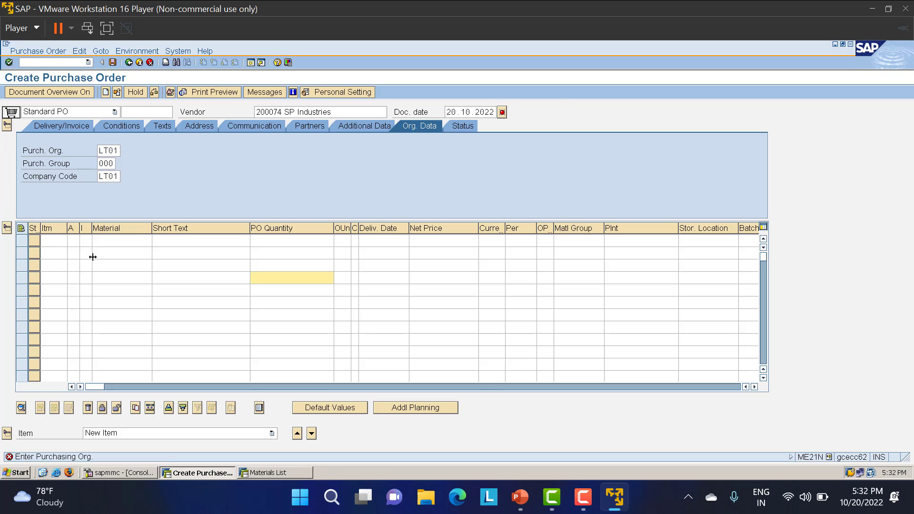
click(106, 241)
key(ctrl+v)
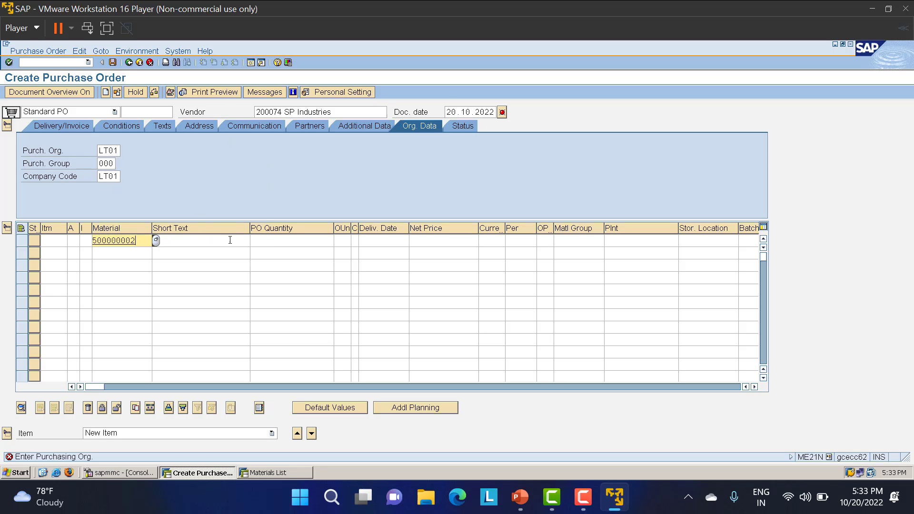
click(283, 240)
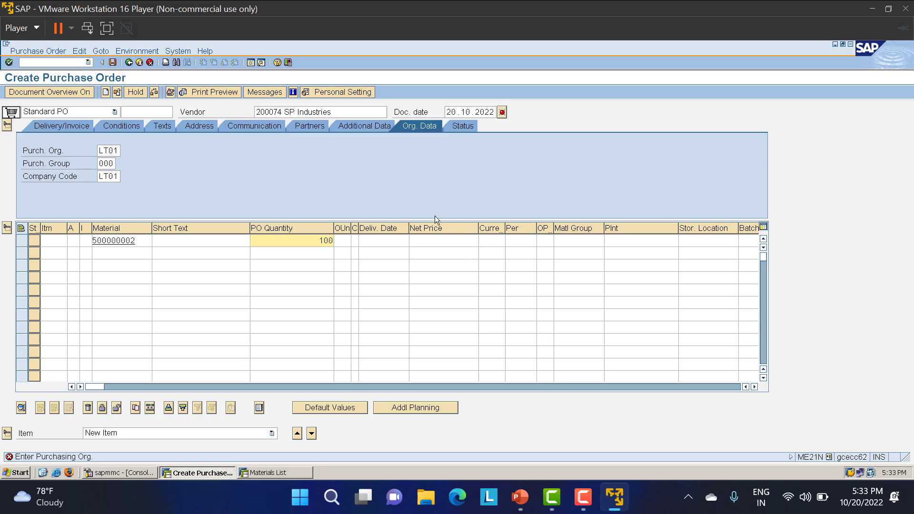
- Set the item's plant and storage location both to LT01 and confirm the line
click(620, 241)
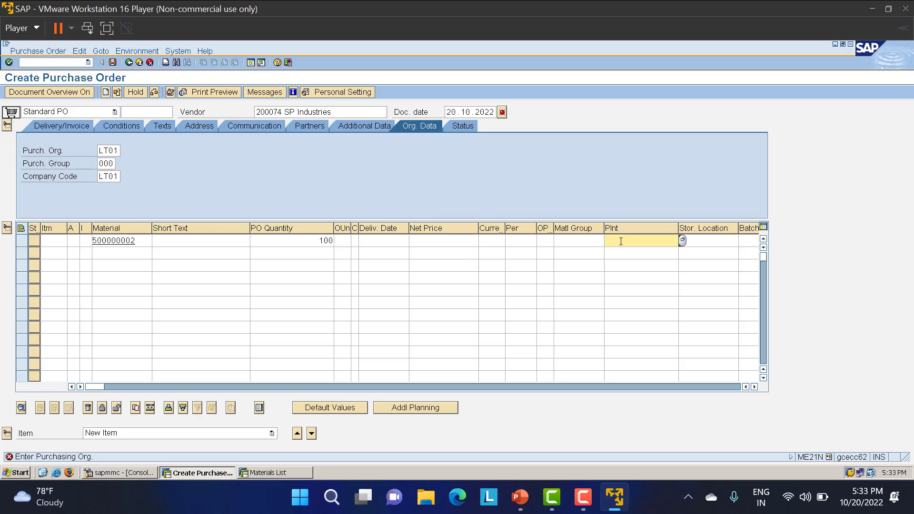
text(LT01)
key(Tab)
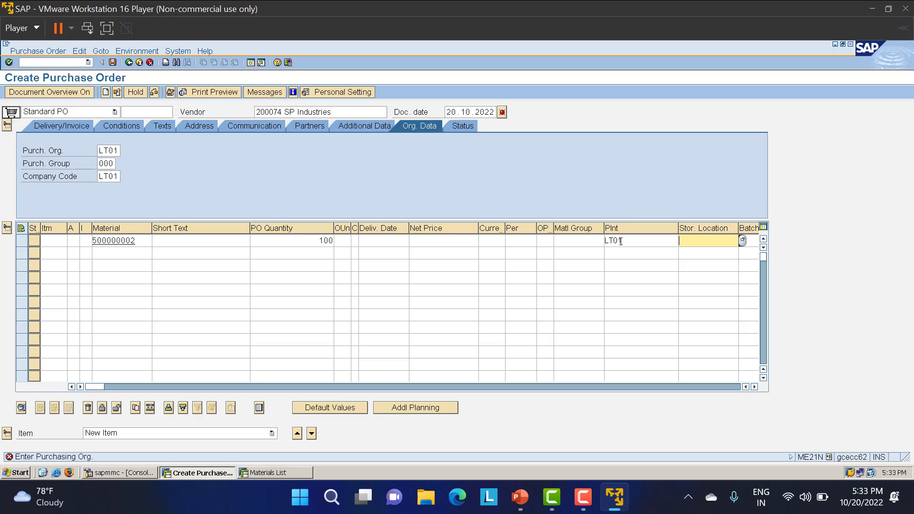
text(LT01)
key(Return)
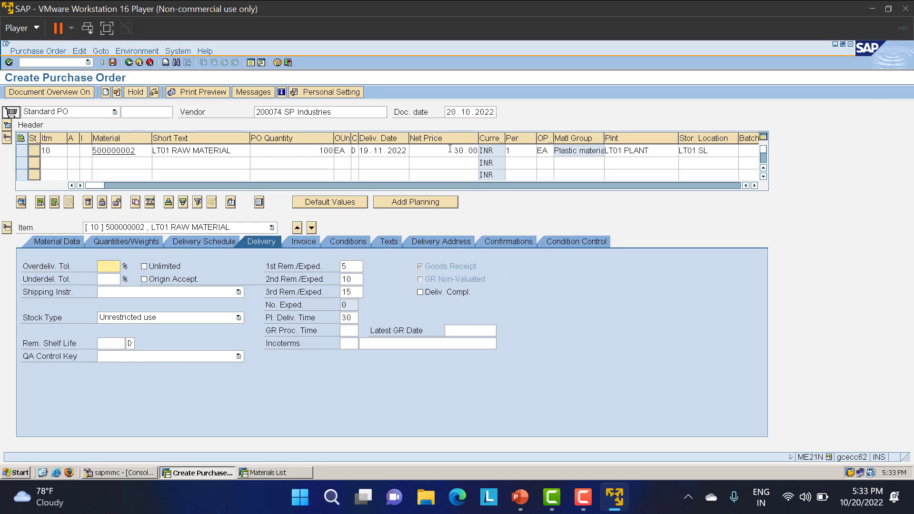
- Examine the item's net price, then open the info record display transaction ME13 in the second session
drag(450, 149, 477, 181)
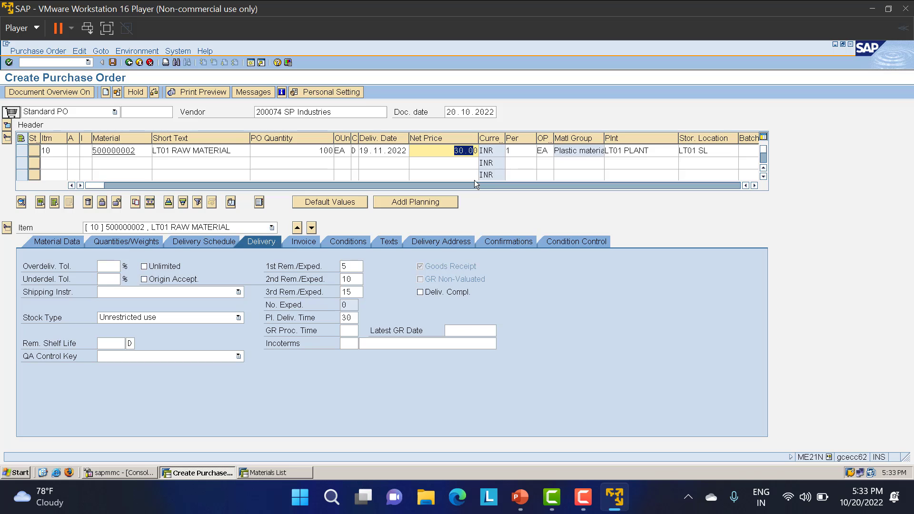
click(447, 149)
click(270, 473)
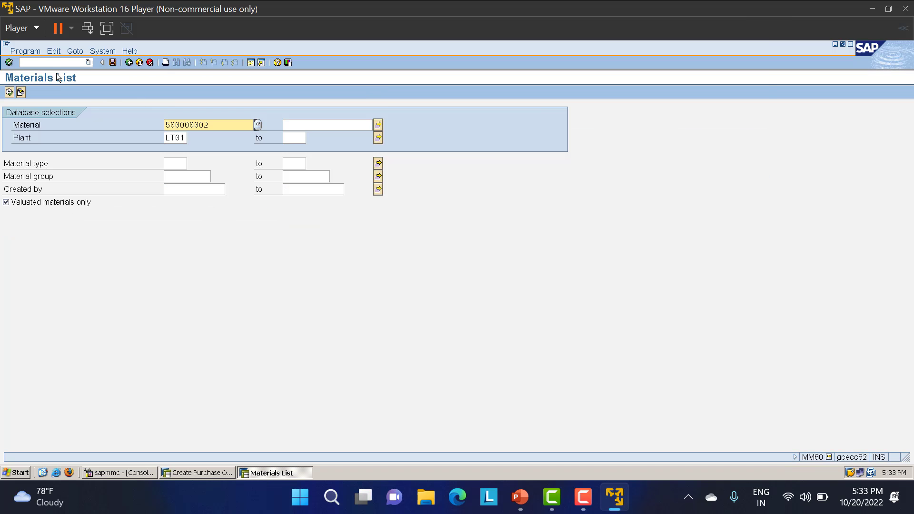
click(46, 63)
text(/NM)
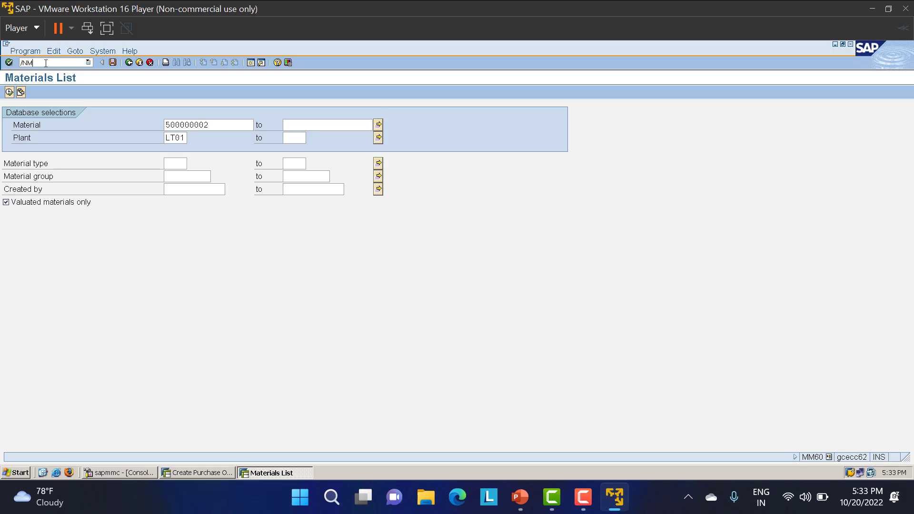
text(E13)
key(Return)
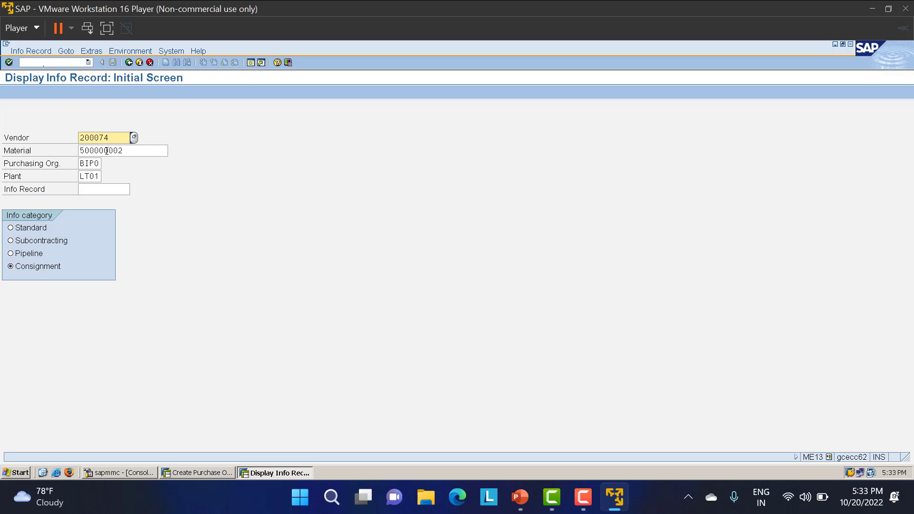
- Set the purchasing organization to LT01 and display the consignment info record for material 500000002 in plant LT01
key(Return)
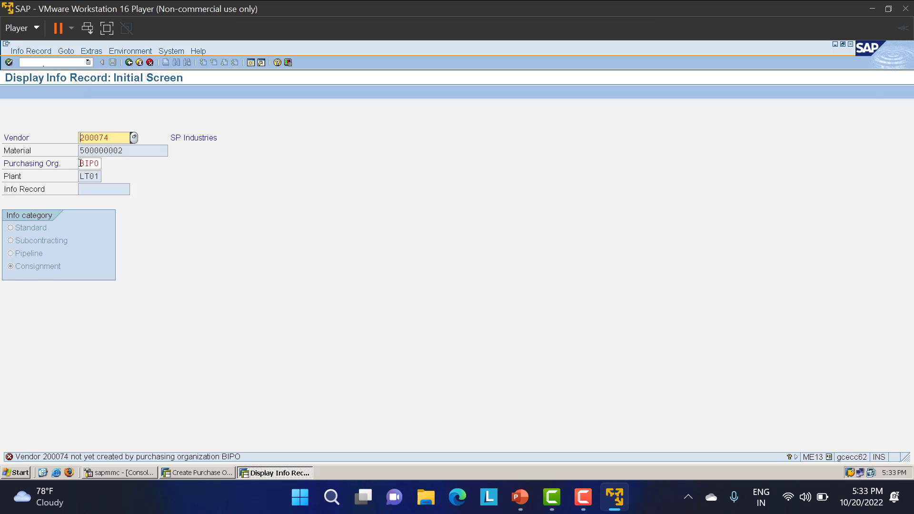
drag(79, 163, 149, 171)
text(LT01)
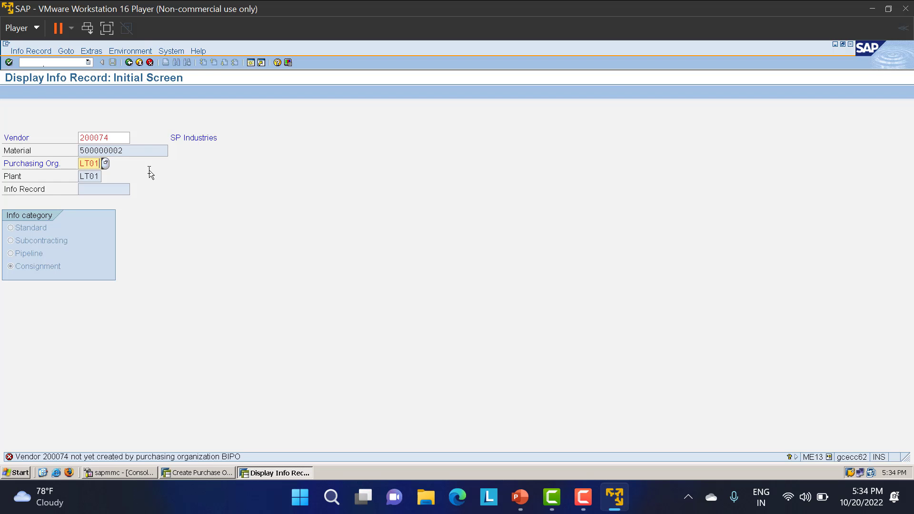
key(Return)
key(Return)
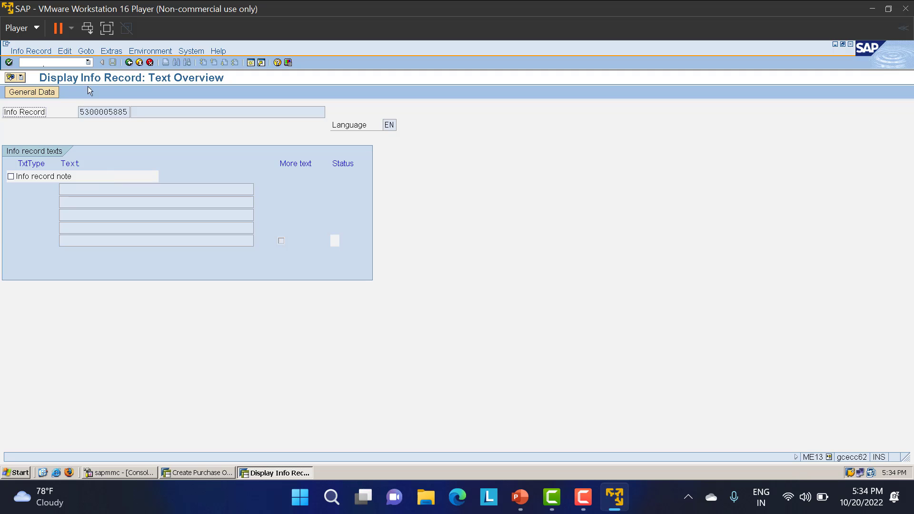
- Display the material's Standard info record for LT01 and compare its net price with the purchase order item's net price
click(139, 64)
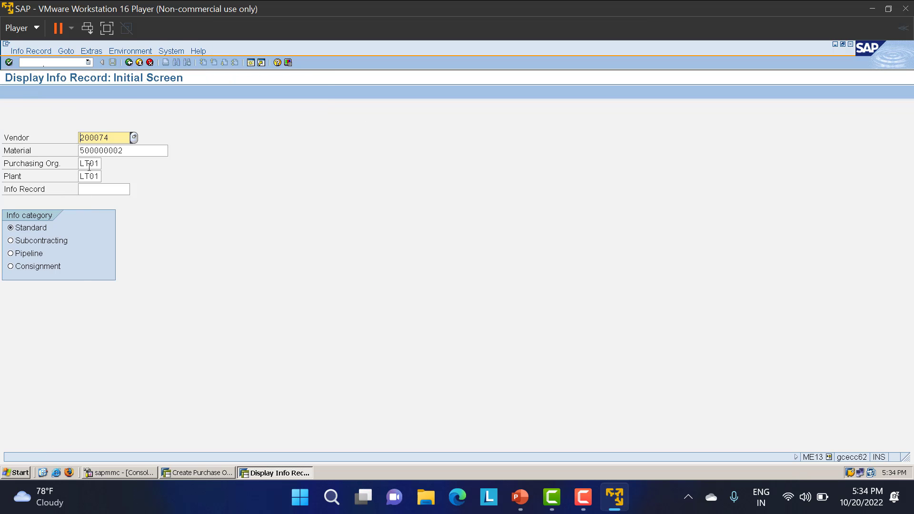
key(Return)
key(Return)
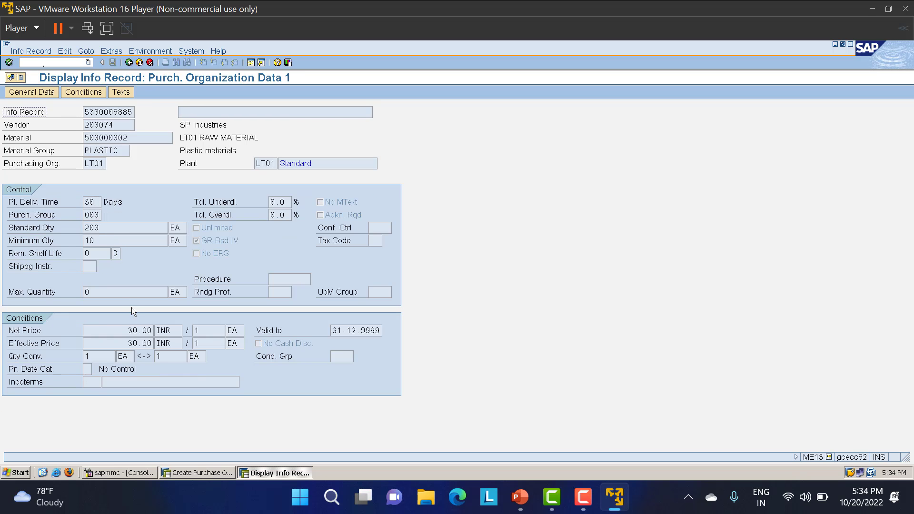
drag(125, 332, 168, 329)
key(alt+Tab)
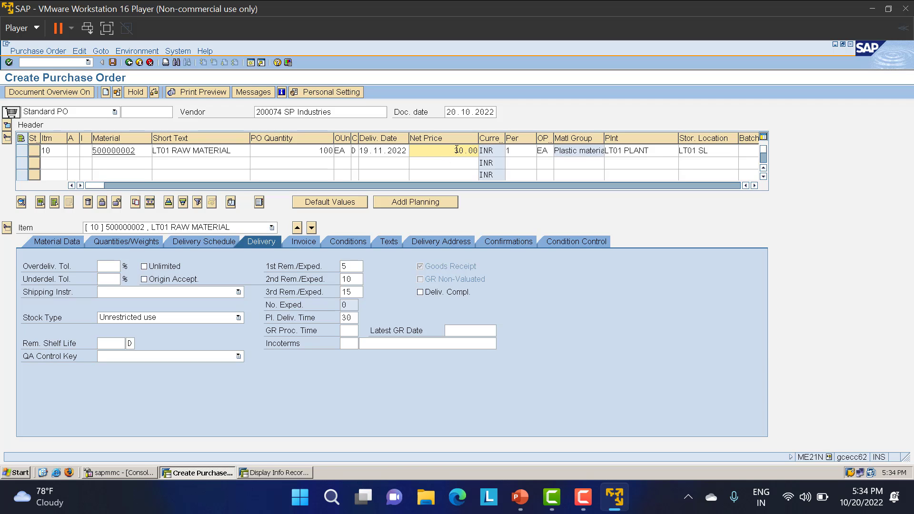
drag(452, 149, 491, 153)
- Expand the purchase order header and examine its delivery and invoice data, including the available terms of payment
click(7, 126)
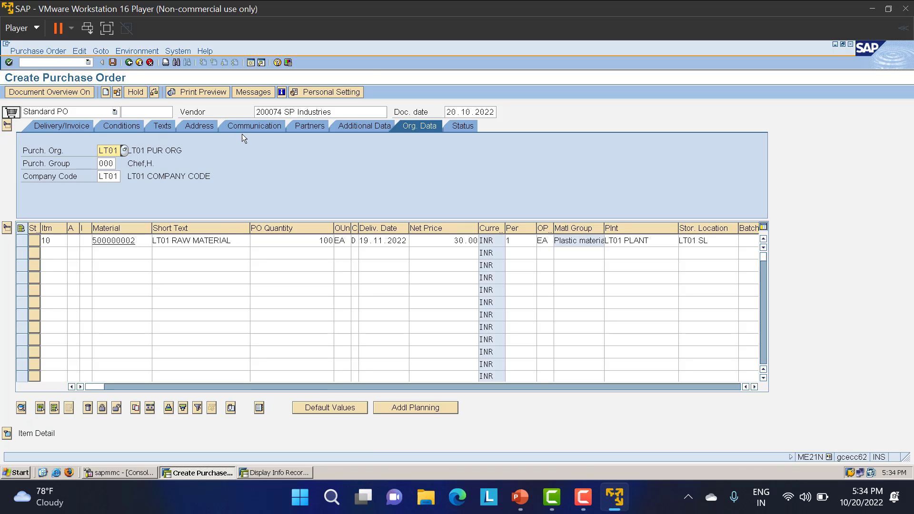
click(51, 127)
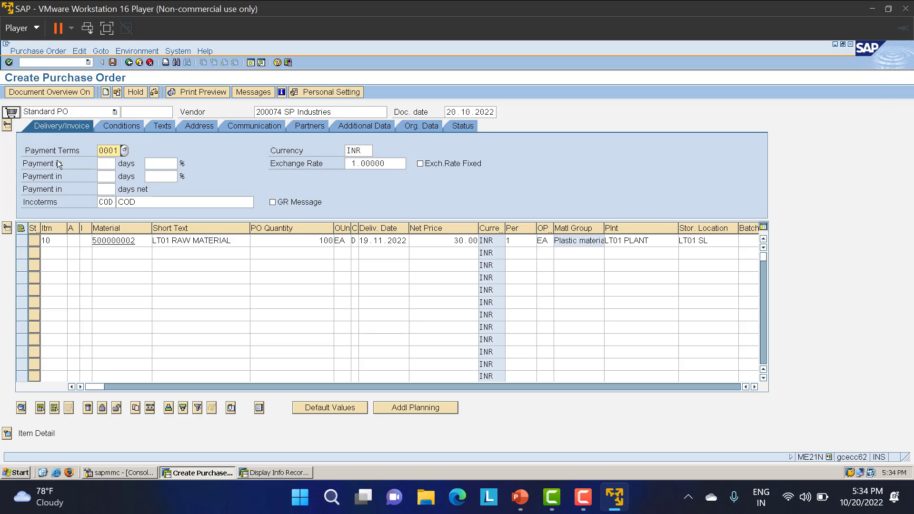
click(125, 151)
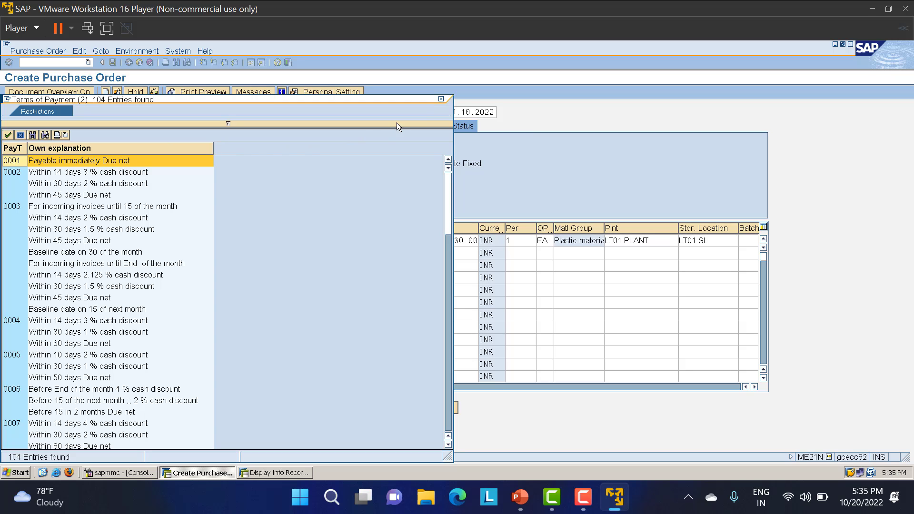
click(441, 99)
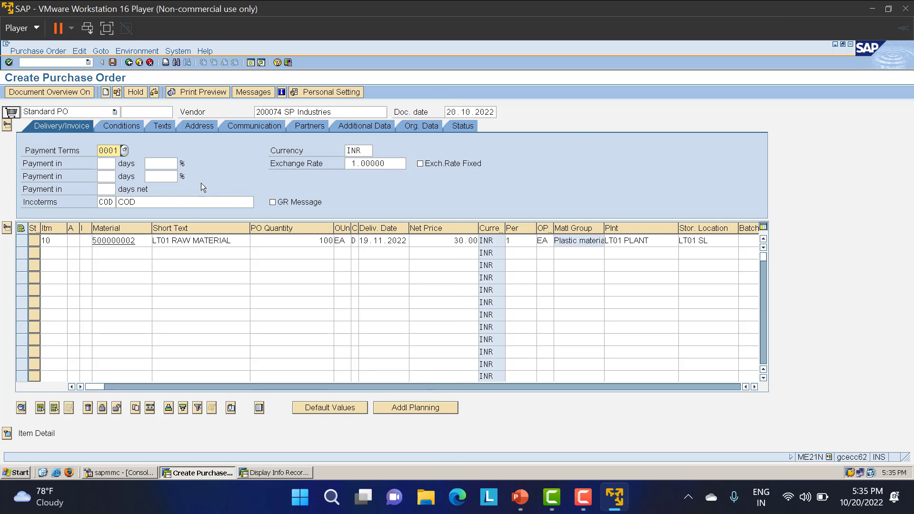
- Examine the header's pricing conditions and compare the PB00 gross price condition with the item's net price
click(119, 129)
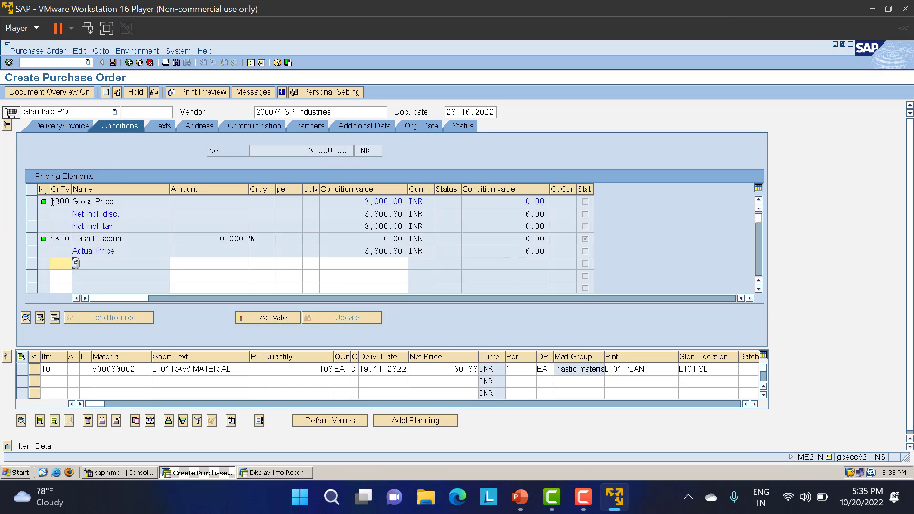
drag(53, 201, 92, 201)
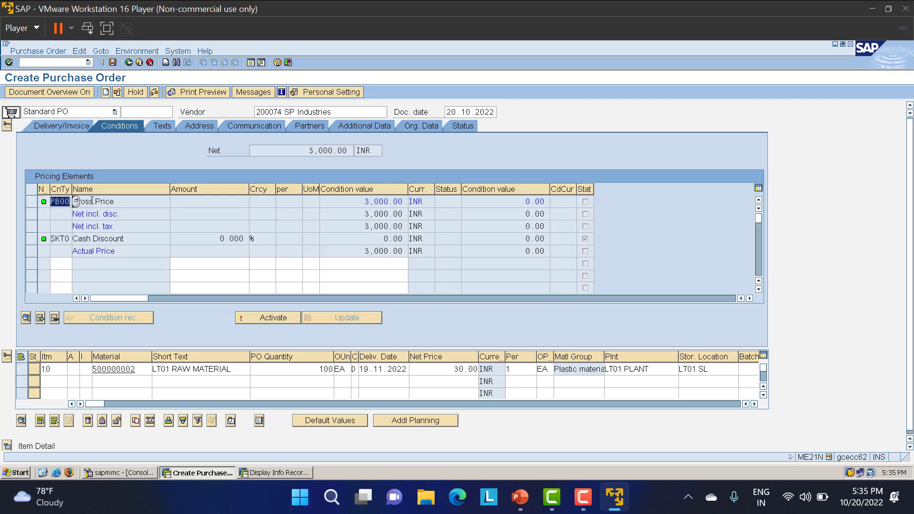
click(146, 203)
double_click(453, 370)
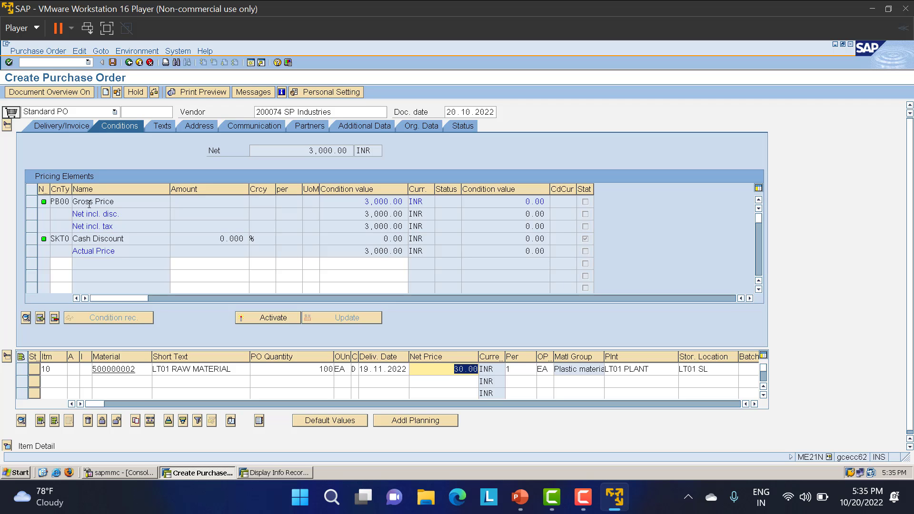
double_click(54, 201)
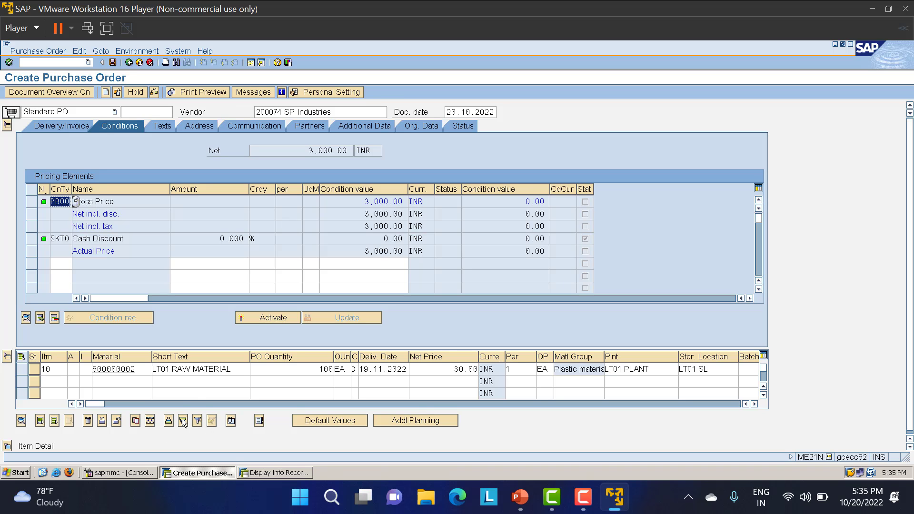
- Review the header's texts, address and communication data, and check the vendor entry among the partner functions
click(159, 127)
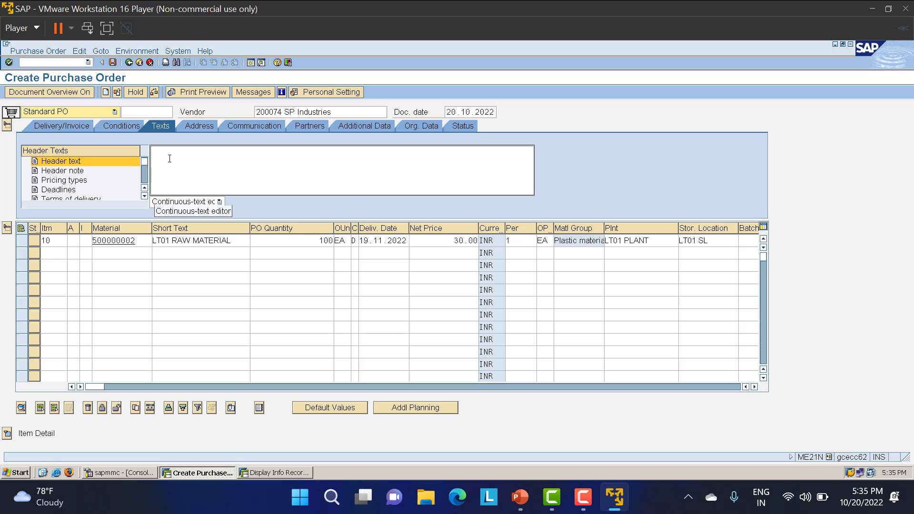
click(194, 126)
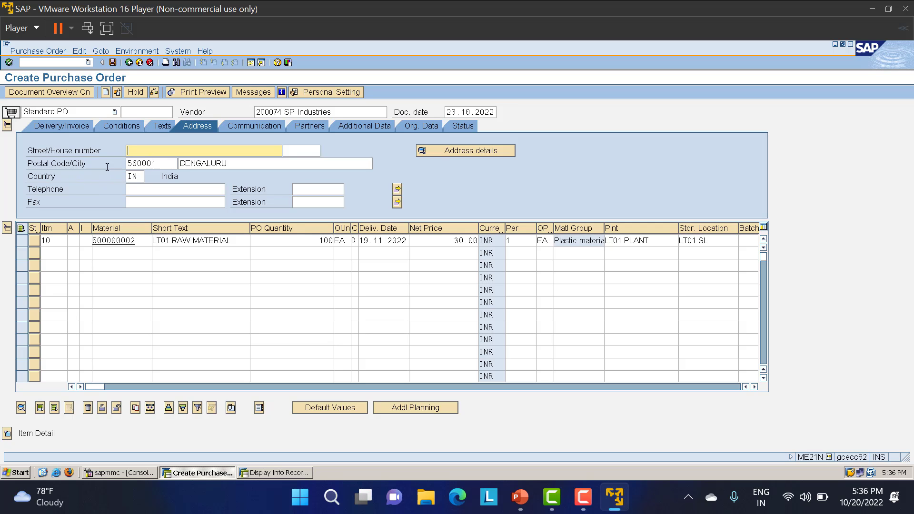
click(261, 124)
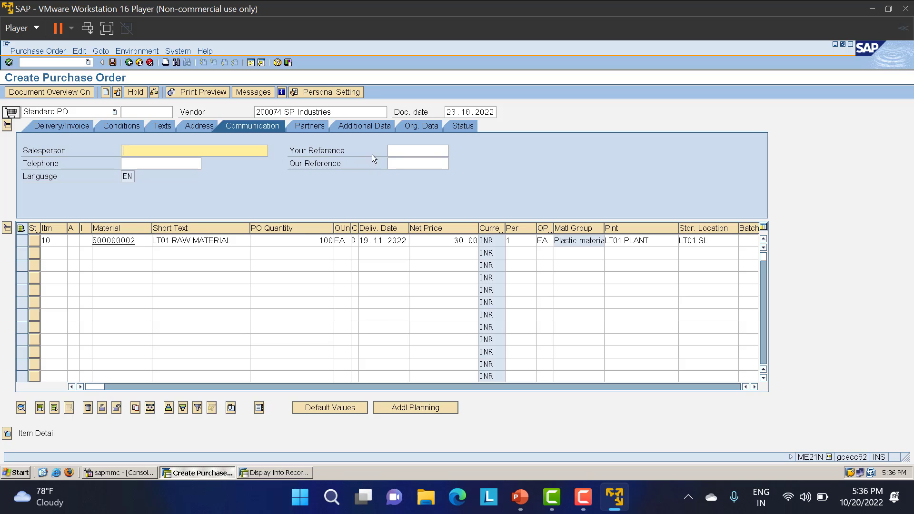
click(307, 126)
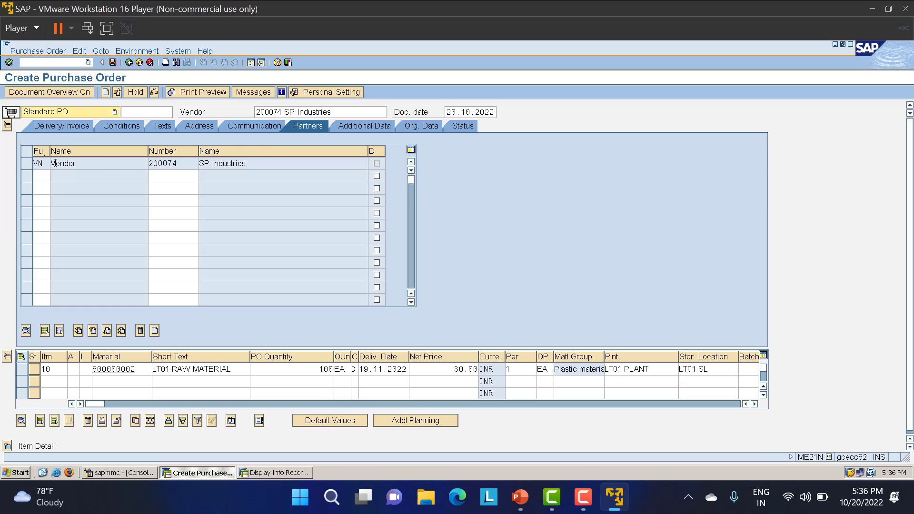
drag(94, 163, 21, 167)
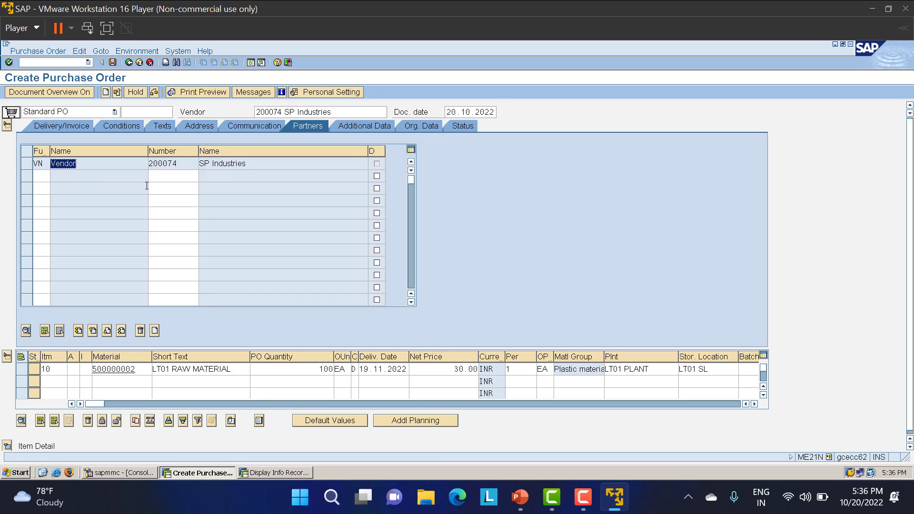
drag(185, 165, 98, 163)
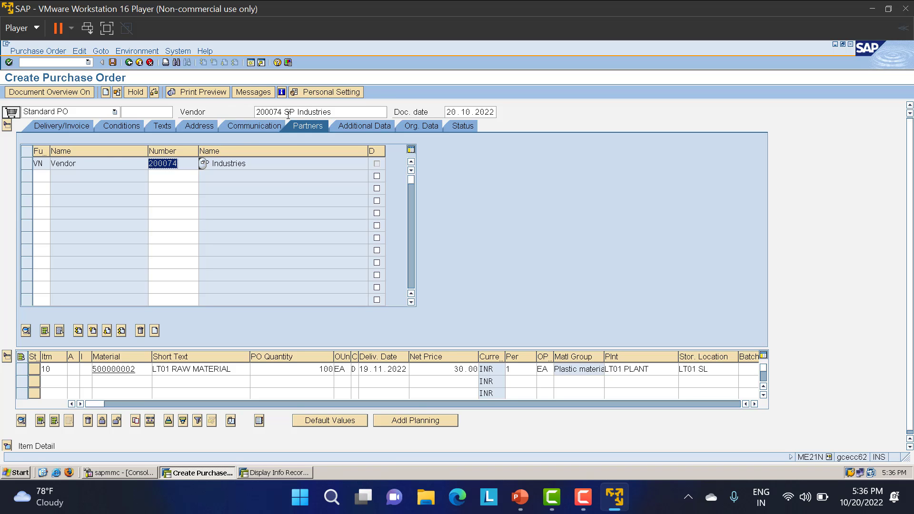
- Review the header's additional data, organizational data and order status
click(359, 127)
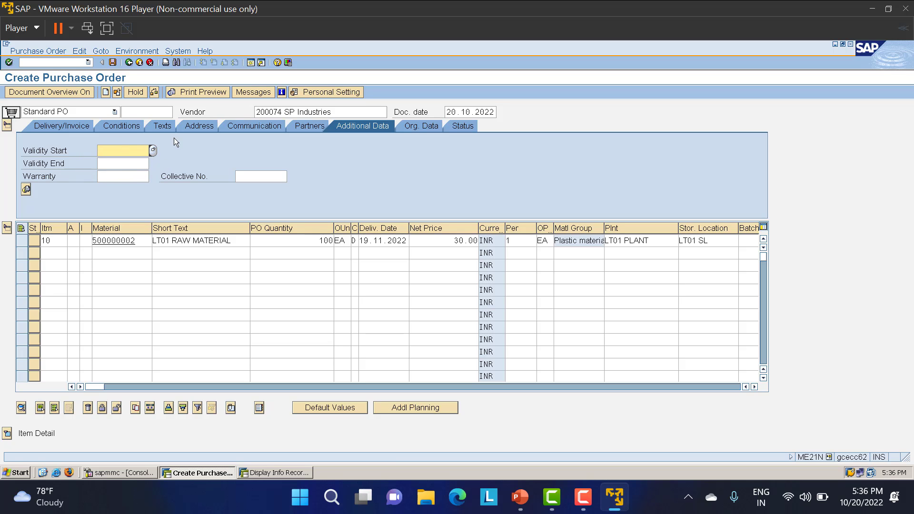
click(417, 127)
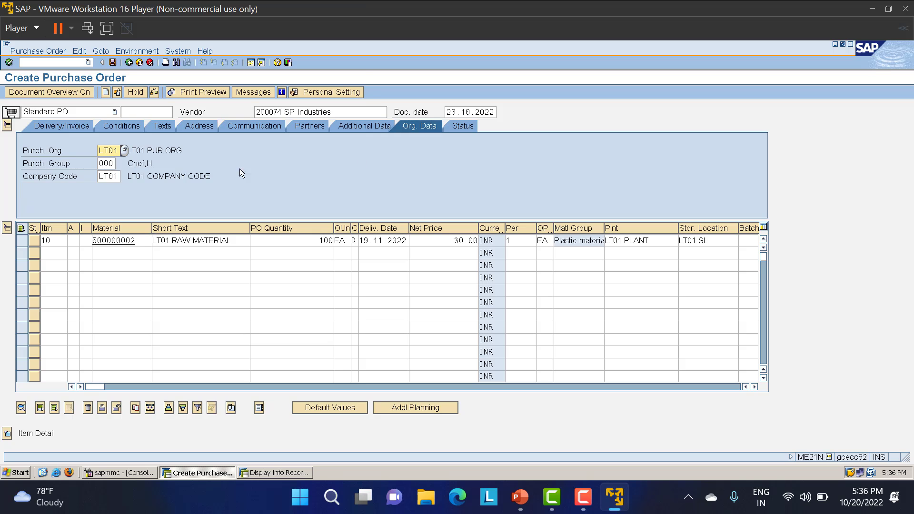
click(464, 127)
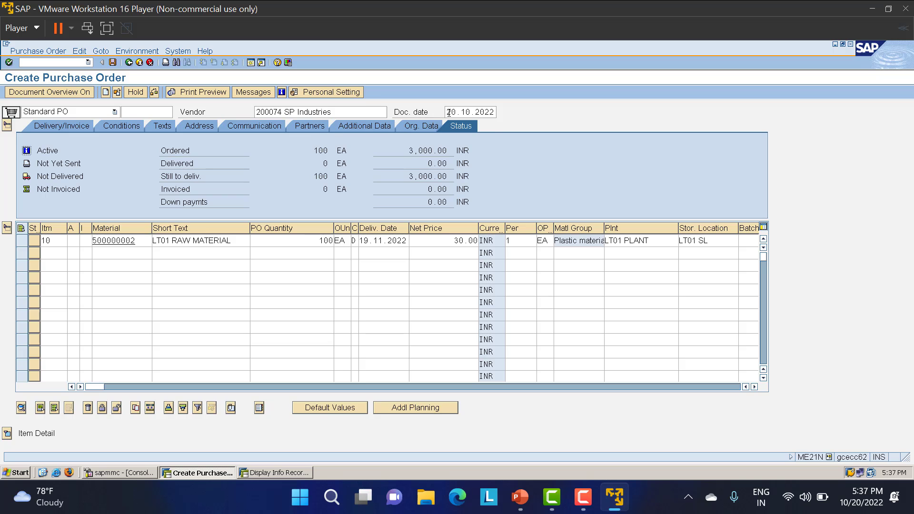
- Collapse the header, expand the item details and examine the item's material group and its quantities and weights
click(7, 125)
click(7, 433)
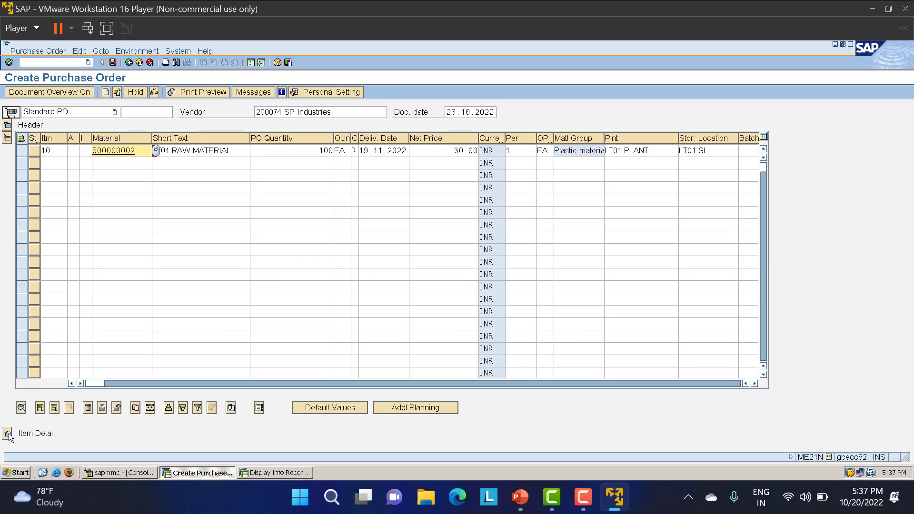
click(55, 242)
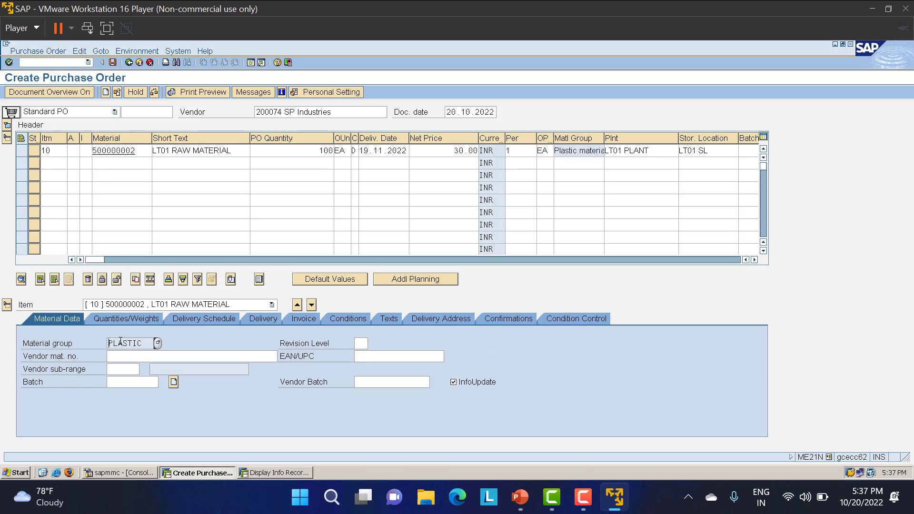
drag(144, 344, 100, 343)
click(99, 343)
click(107, 318)
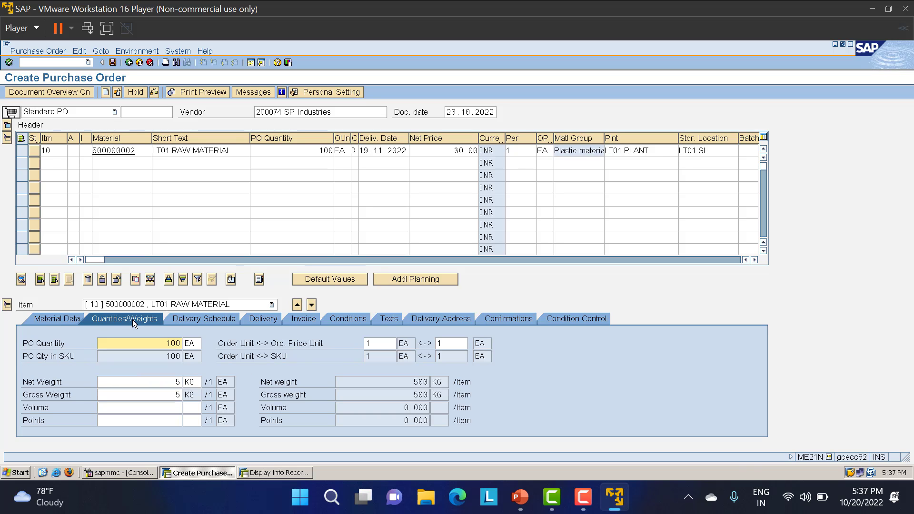
drag(163, 343, 212, 339)
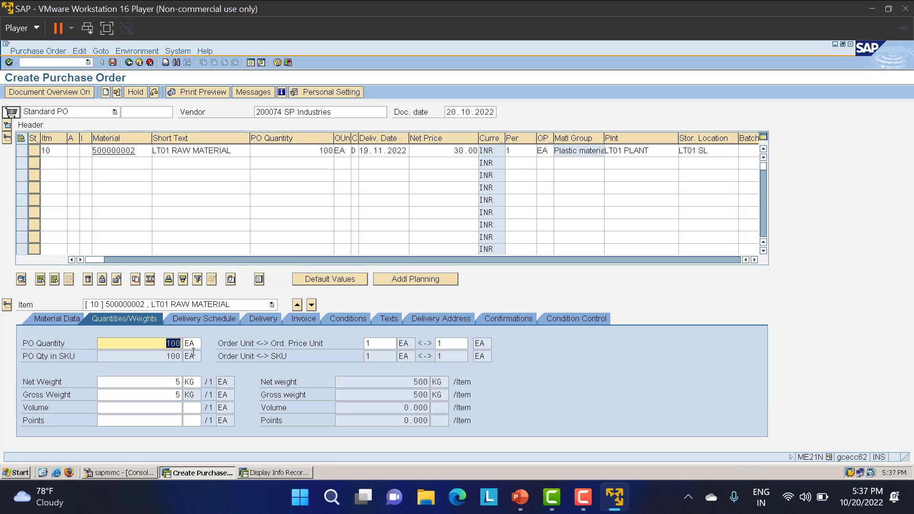
- Review the item's delivery schedule and delivery data, inspect the shipping instruction and stock type options, and keep Unrestricted use as the stock type
click(195, 319)
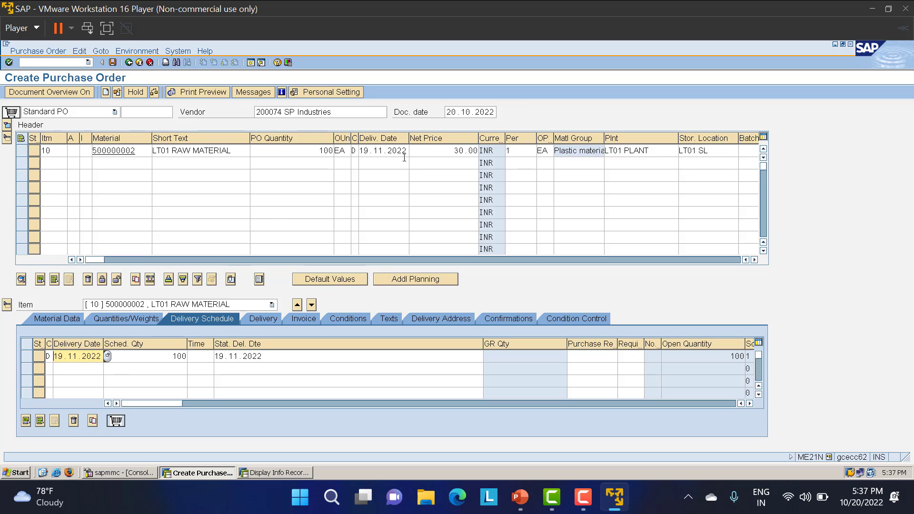
click(258, 318)
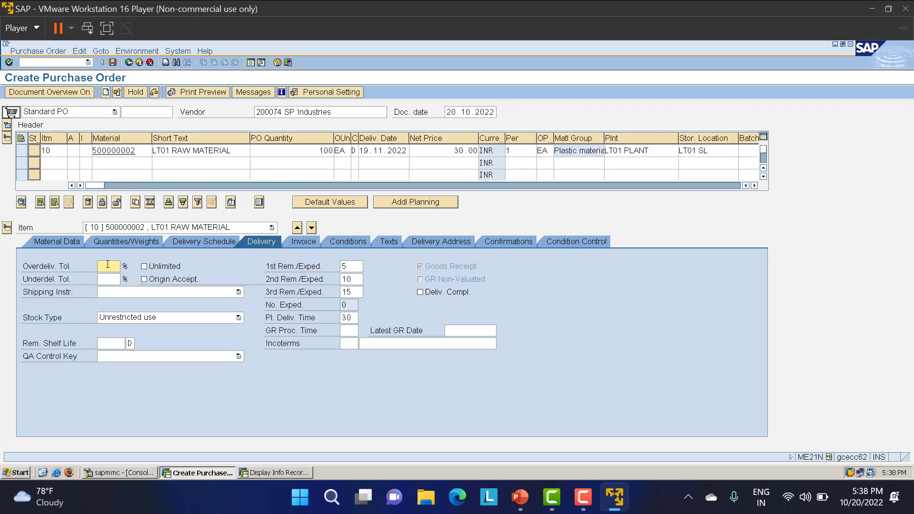
click(118, 292)
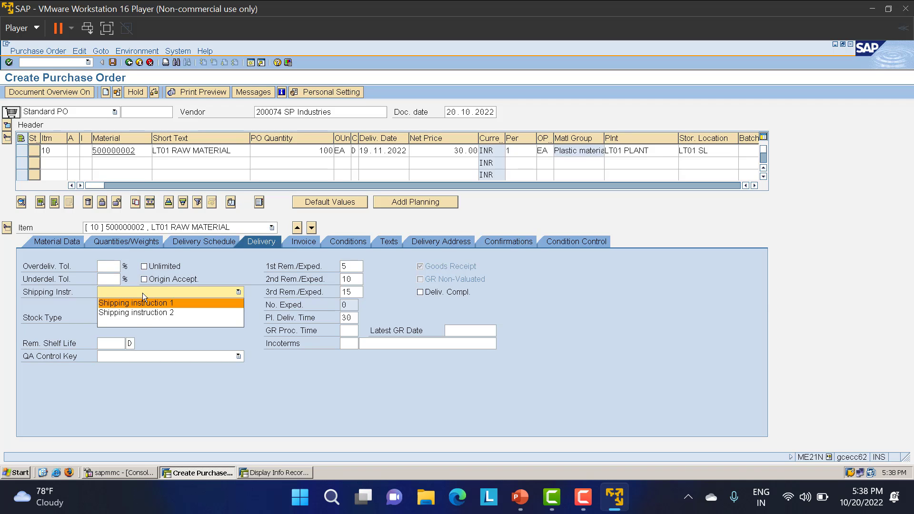
click(142, 292)
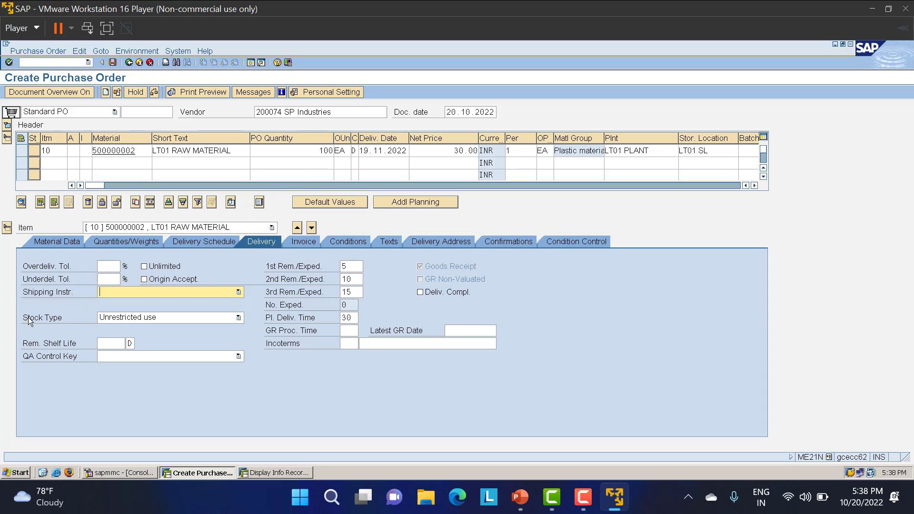
click(180, 318)
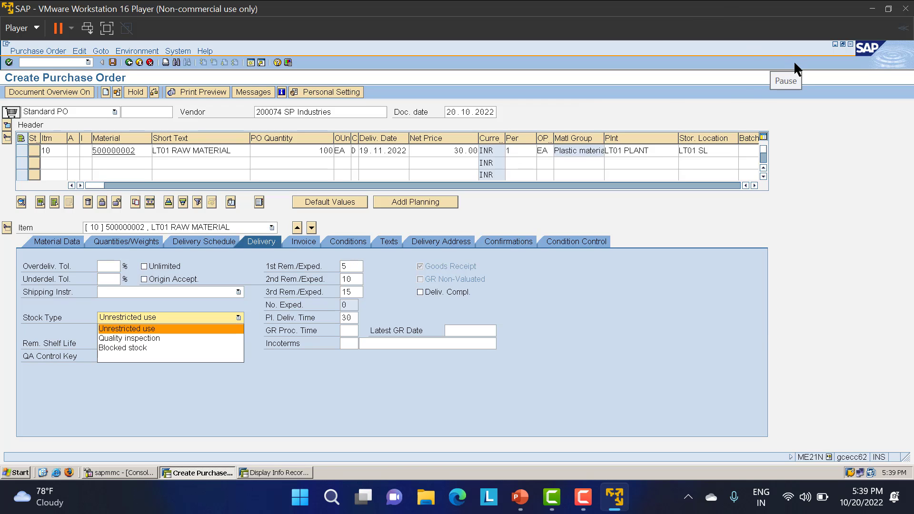
click(136, 329)
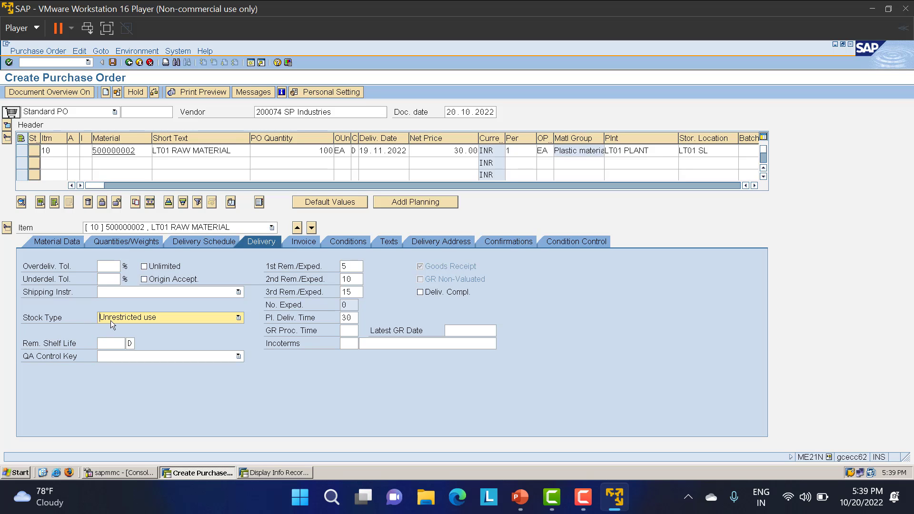
- Examine the item's invoice settings and pricing conditions
click(305, 242)
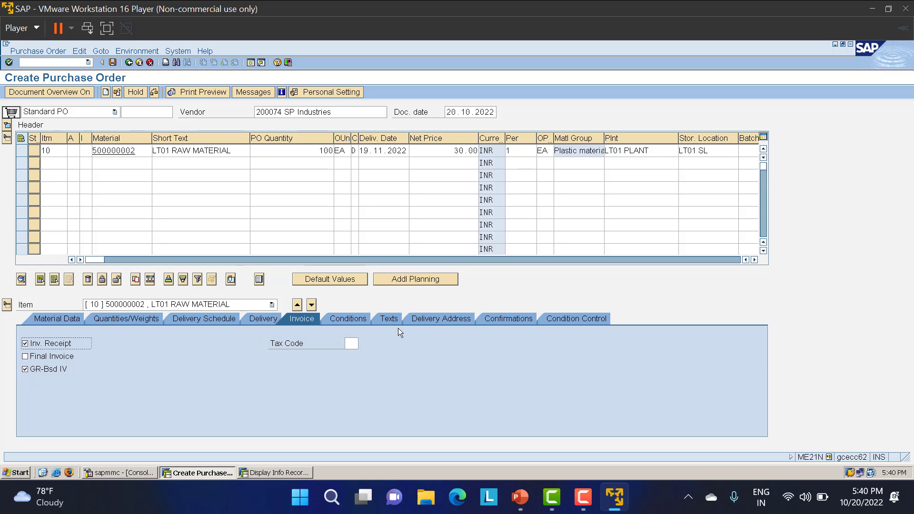
click(349, 319)
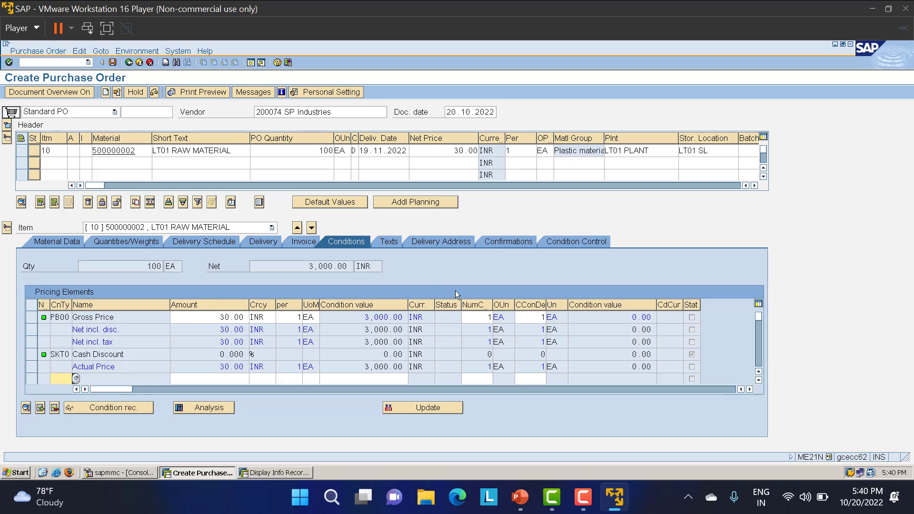
- Review the item's texts and its delivery address
click(388, 242)
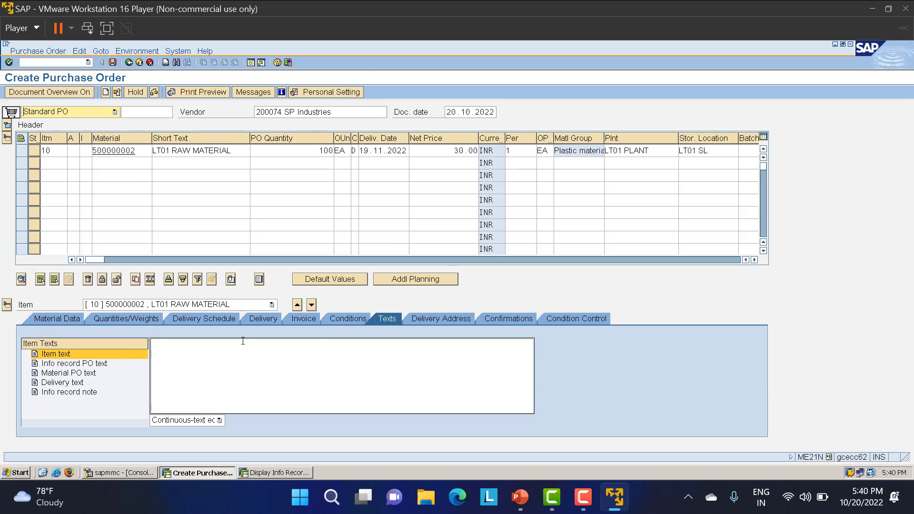
click(451, 319)
drag(193, 357, 123, 358)
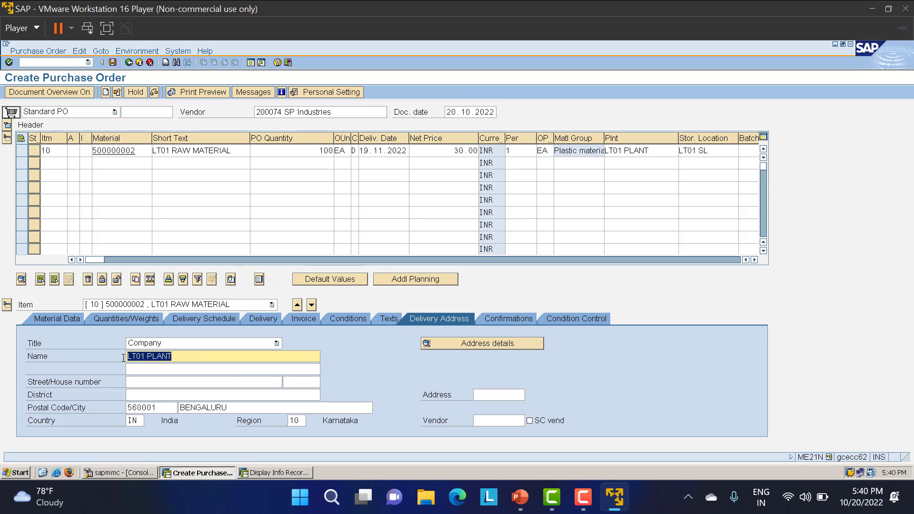
- Inspect the item's confirmation control options without choosing one, and review its condition control settings
click(506, 321)
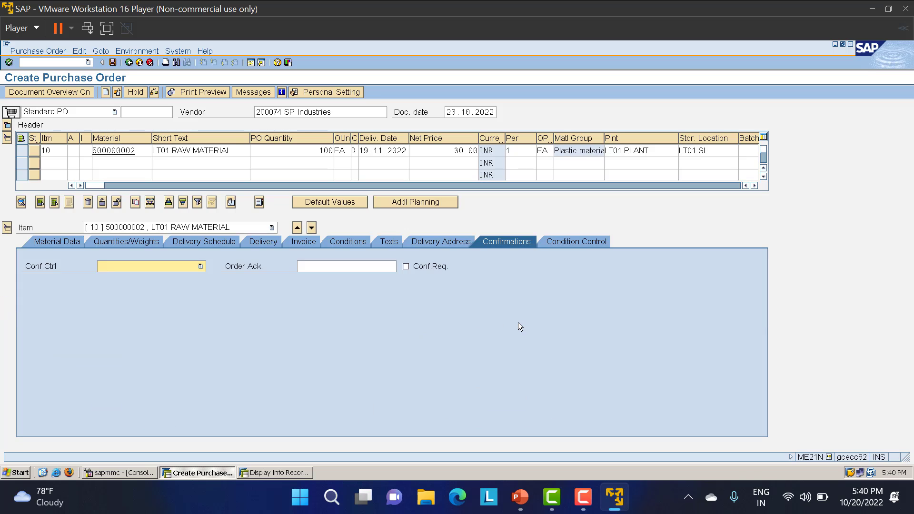
click(155, 267)
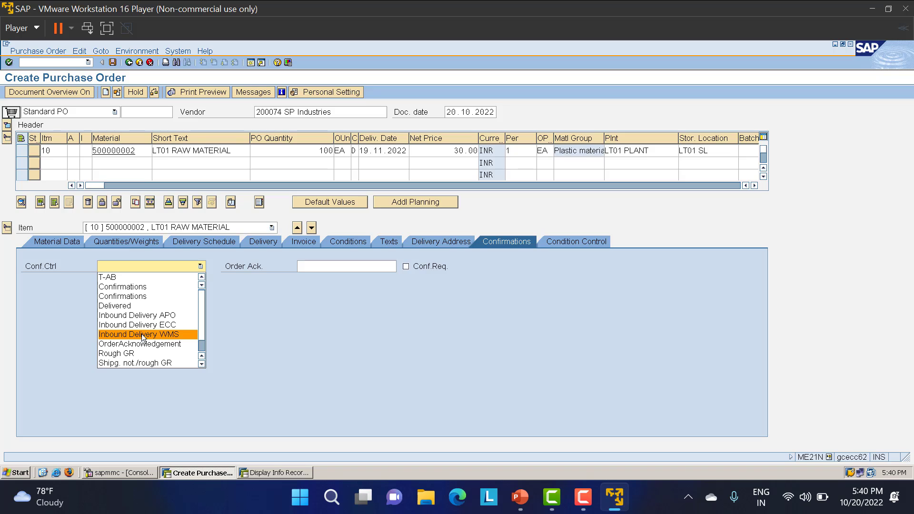
click(52, 304)
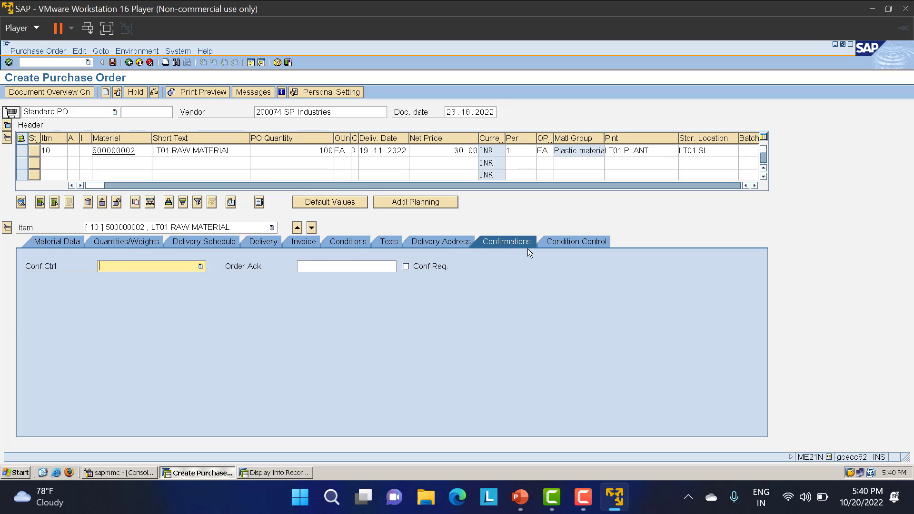
click(563, 241)
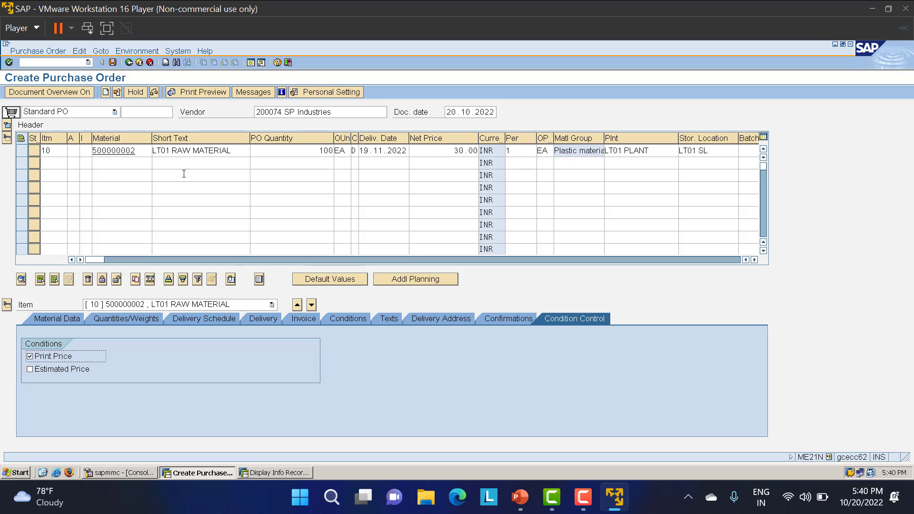
- Expand the header, examine the vendor's address data and collapse the header again
click(7, 125)
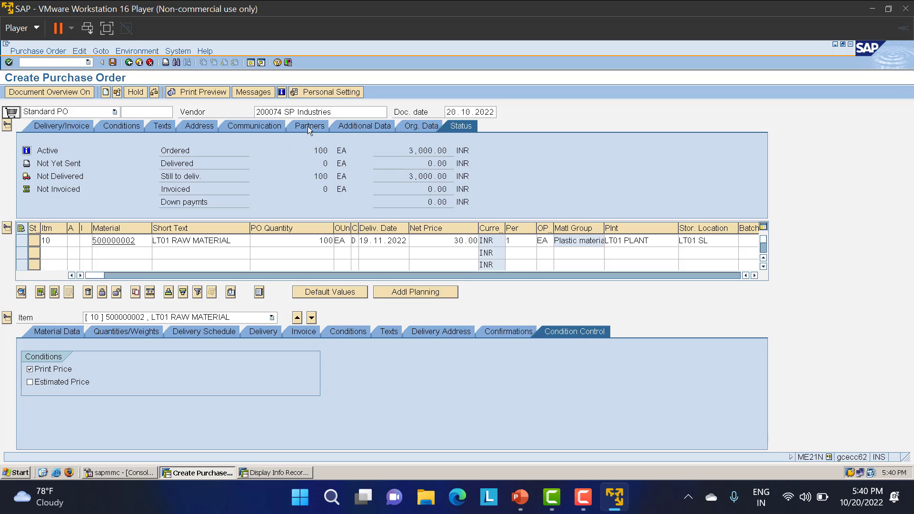
click(190, 128)
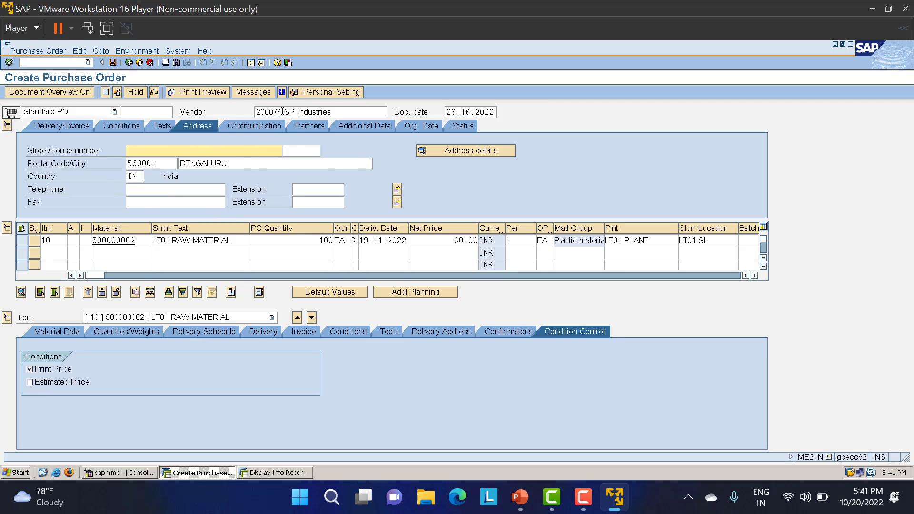
click(7, 125)
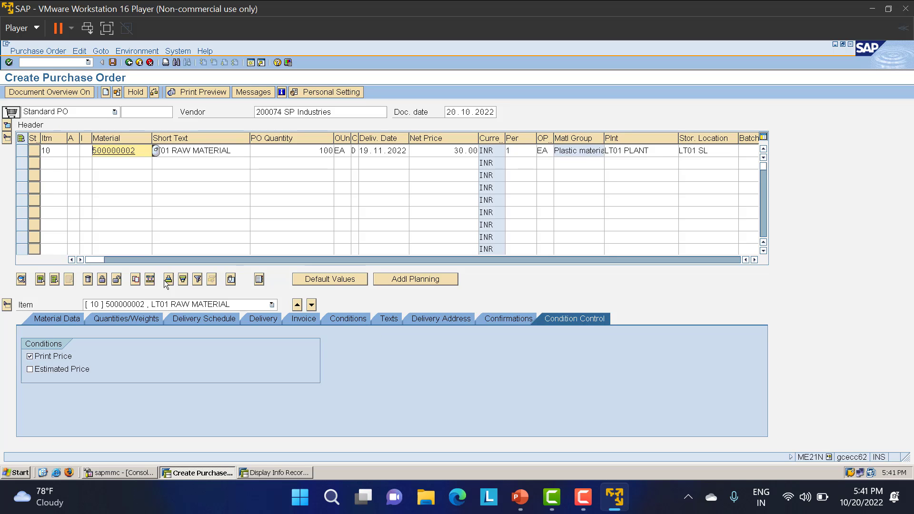
- Collapse the item details, expand the header and examine the order's status quantities
click(6, 307)
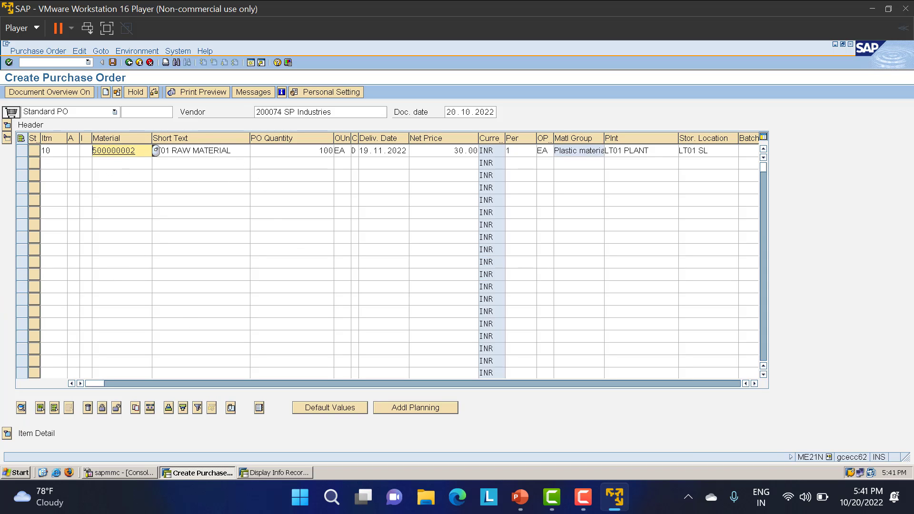
click(8, 125)
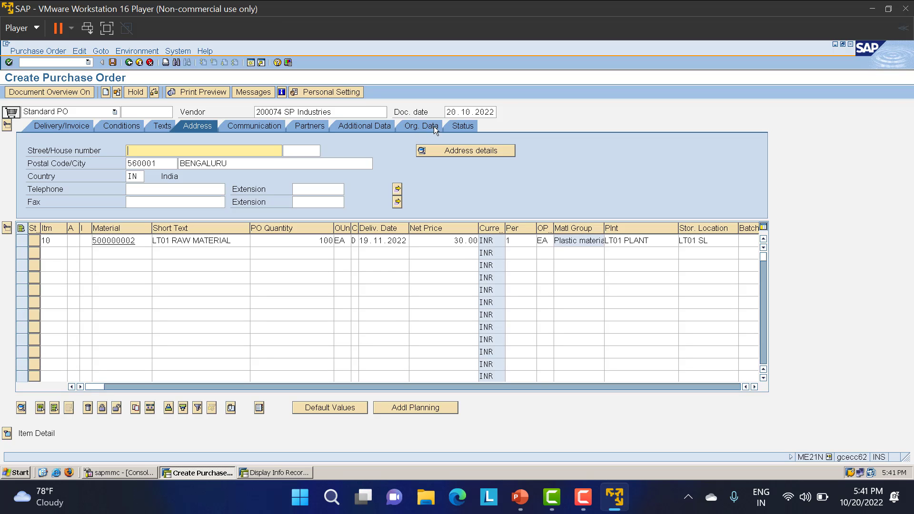
click(460, 128)
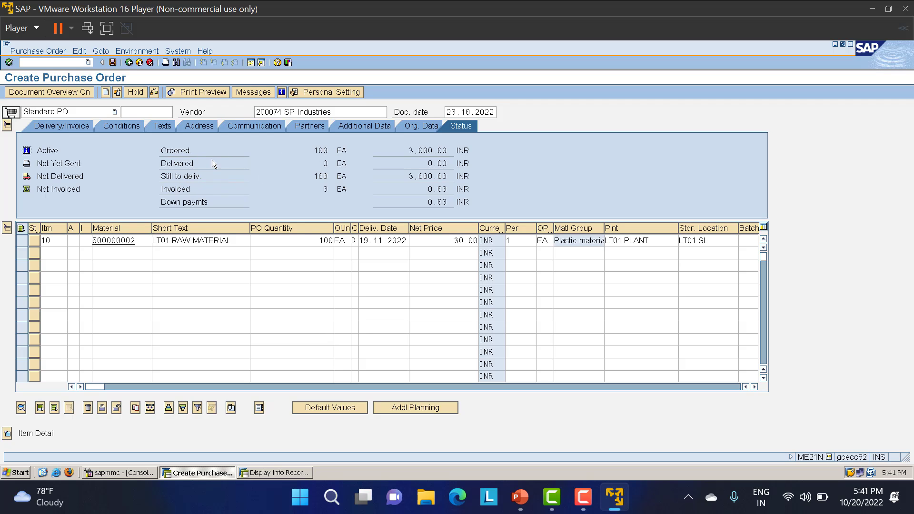
double_click(325, 163)
- Check the purchase order, close the resulting message list and save the order despite the system messages
click(154, 91)
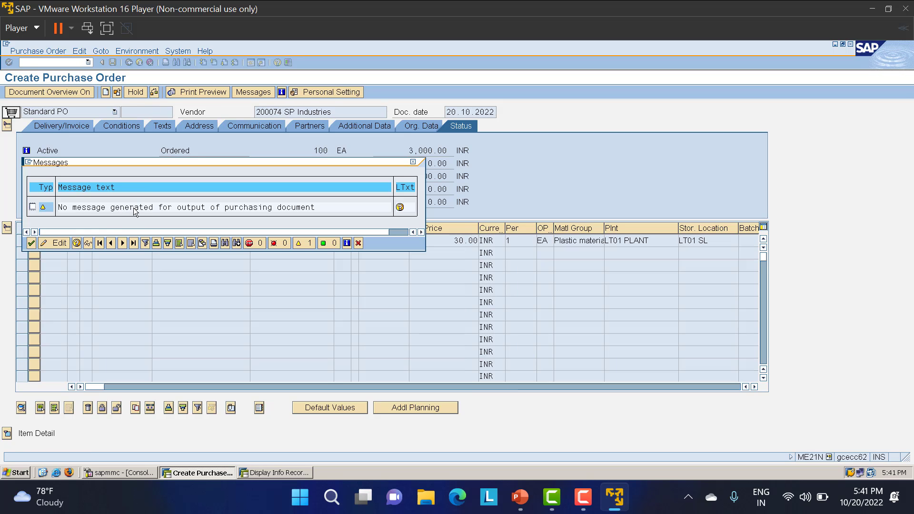
click(413, 162)
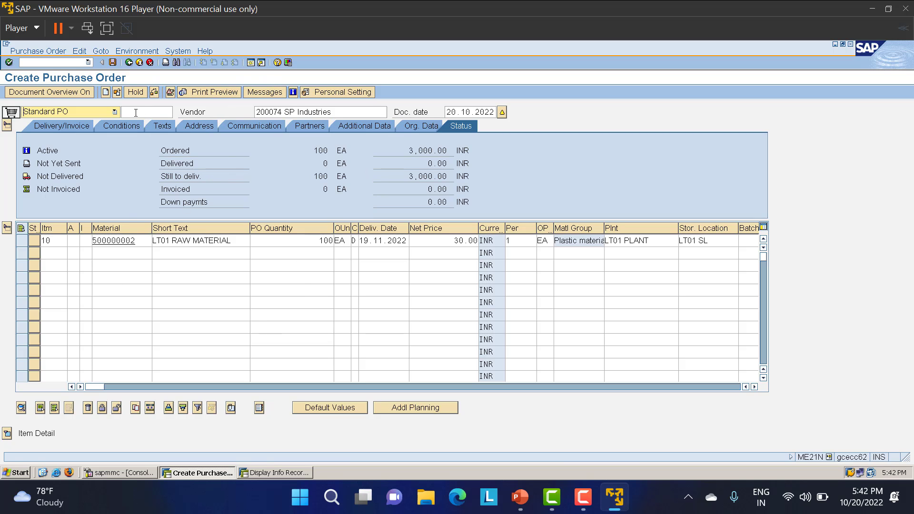
click(113, 62)
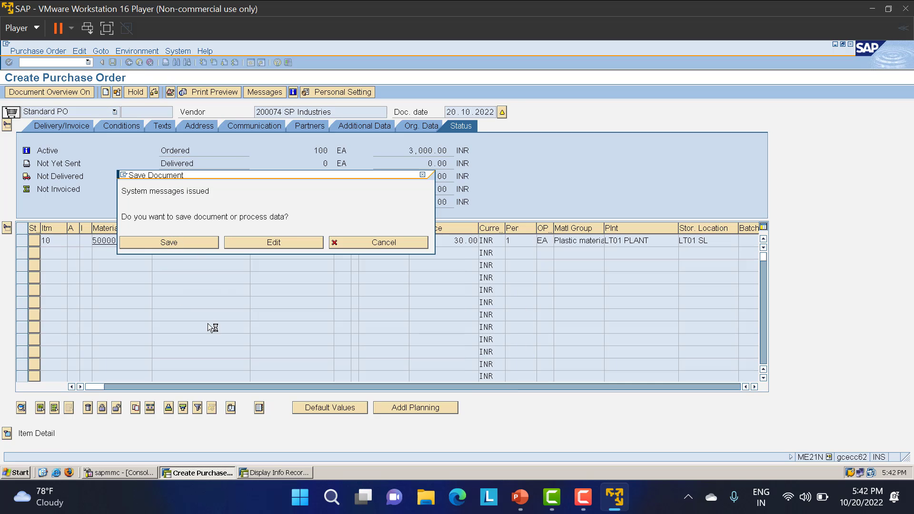
key(Return)
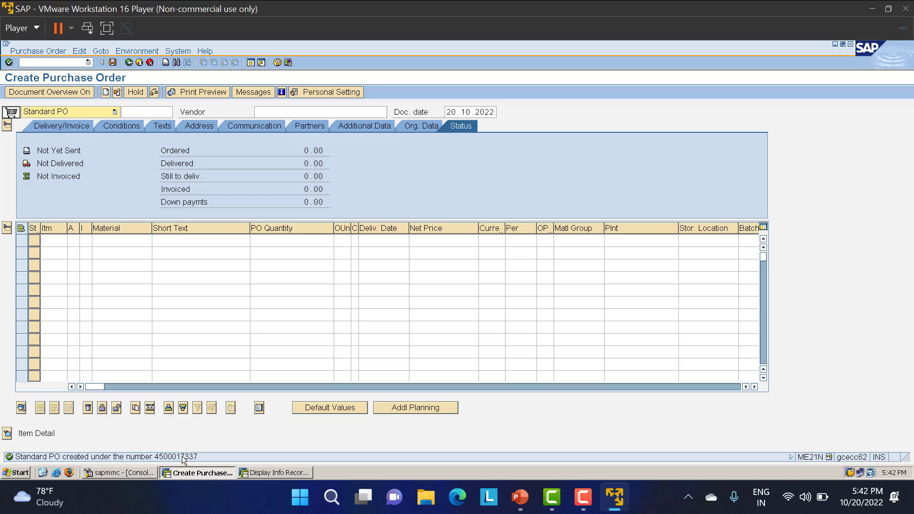
- Open the creation message's details, copy the new purchase order number and close the message
double_click(183, 458)
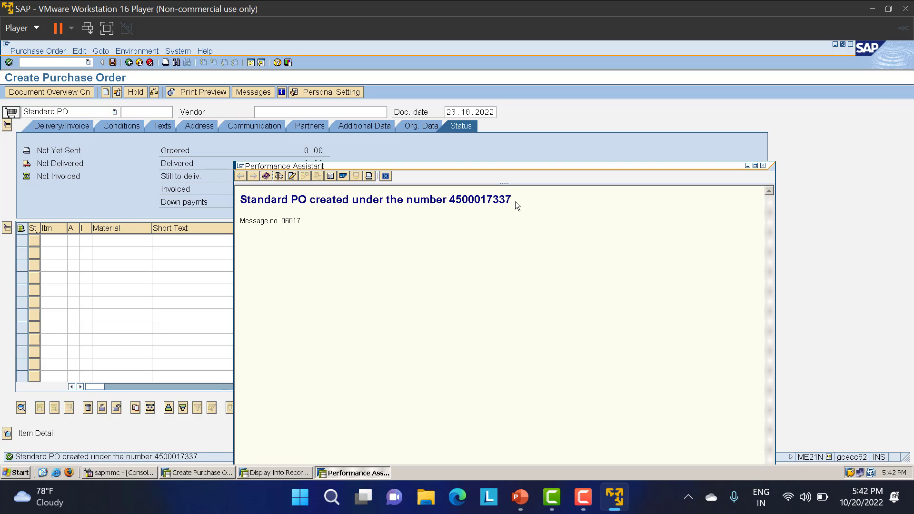
drag(514, 201, 448, 204)
key(ctrl+c)
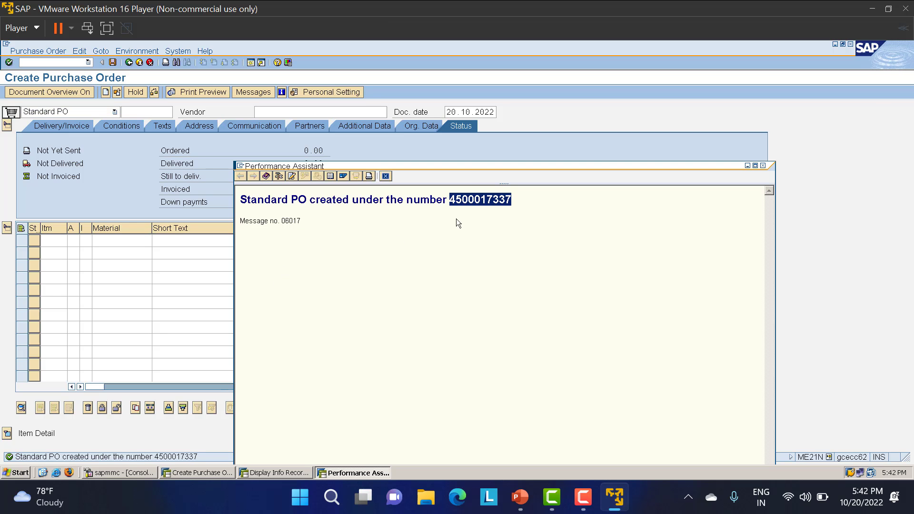
click(386, 176)
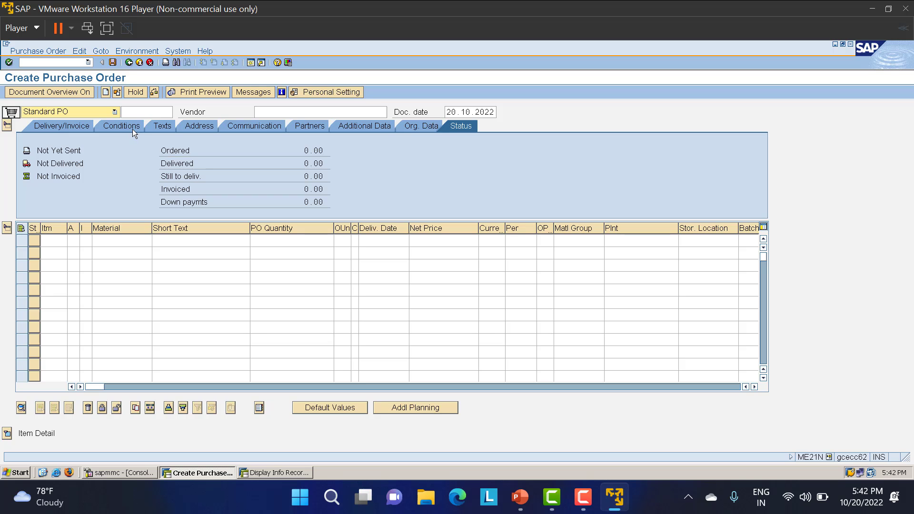
- Leave order creation, start ME22N - Change and load the purchase order with the copied order number
click(128, 63)
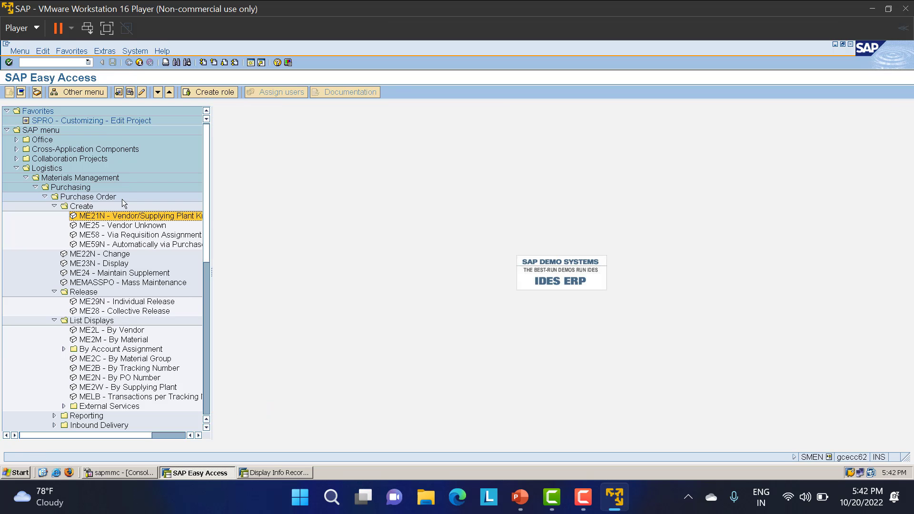
double_click(87, 255)
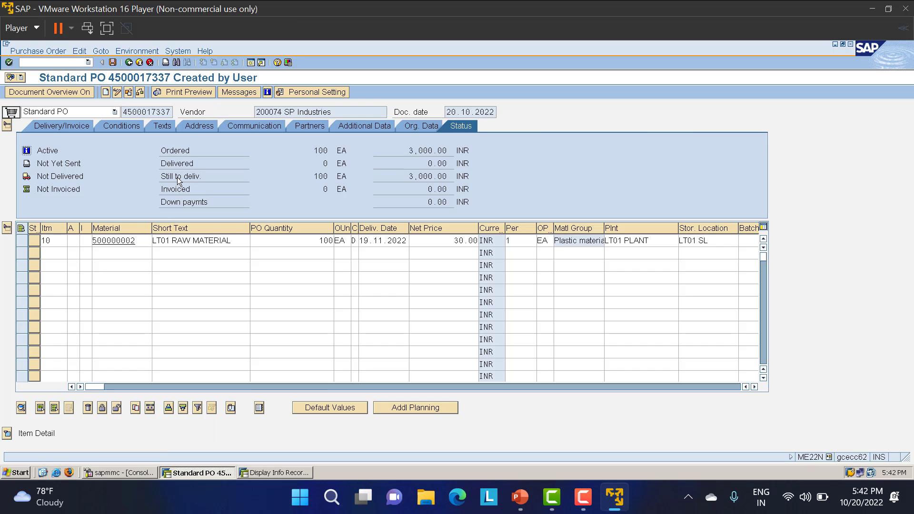
click(128, 92)
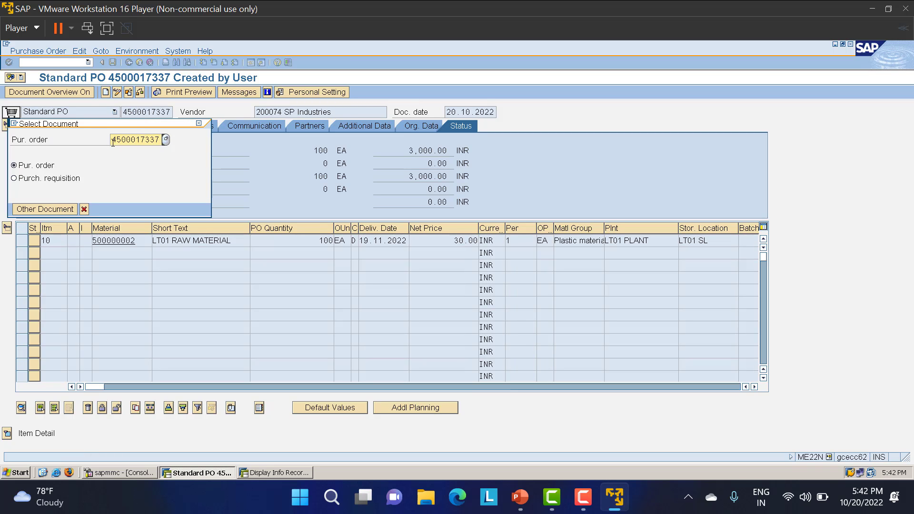
key(ctrl+v)
key(Return)
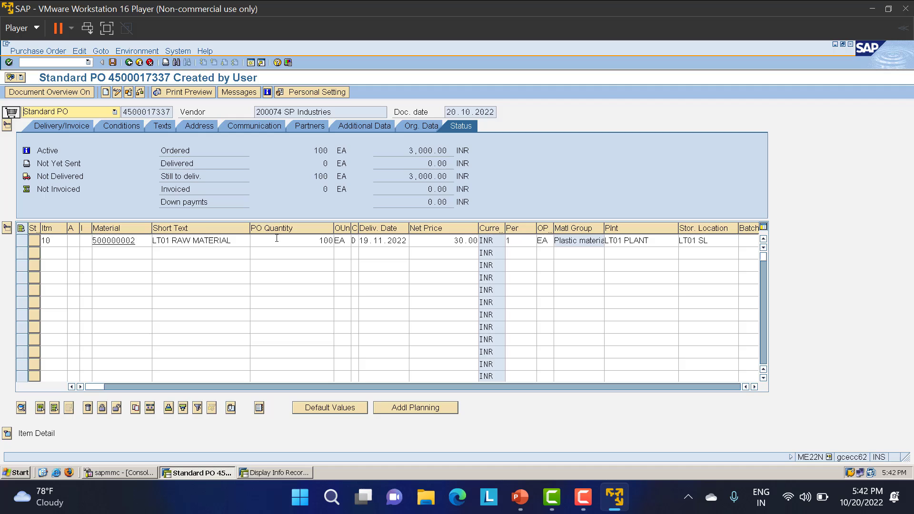
- Set the PO quantity of item 10 to 200 EA and highlight its net price
double_click(315, 240)
text(2)
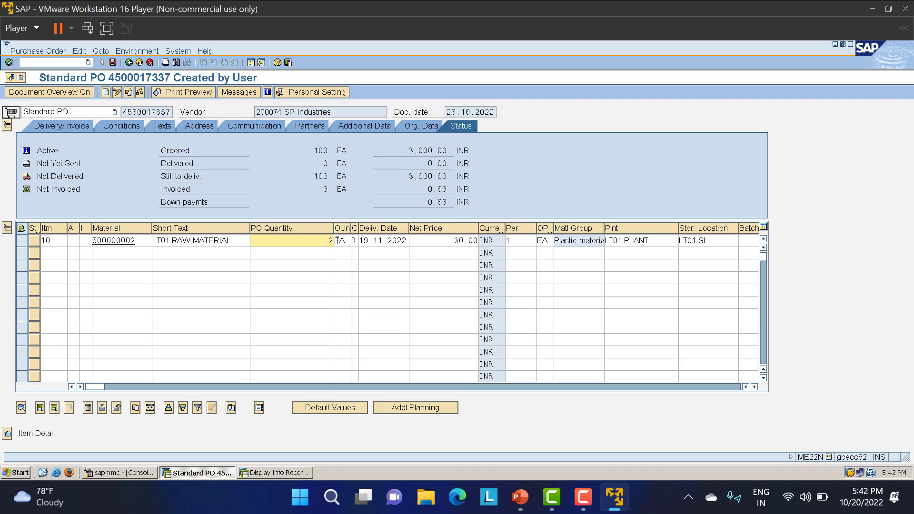
text(00)
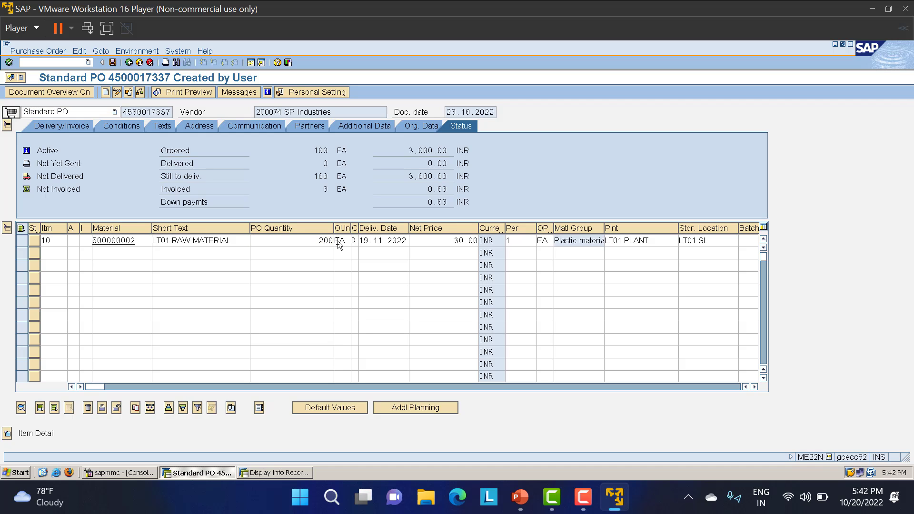
key(Return)
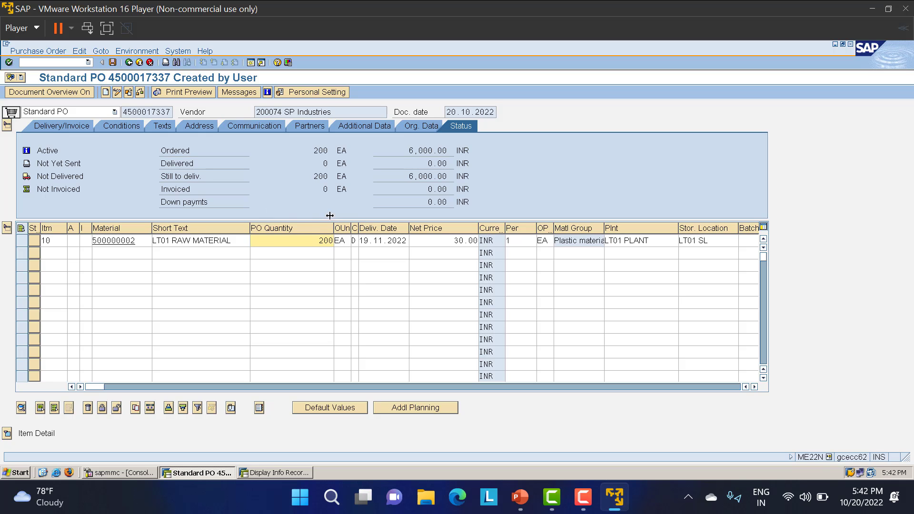
double_click(449, 240)
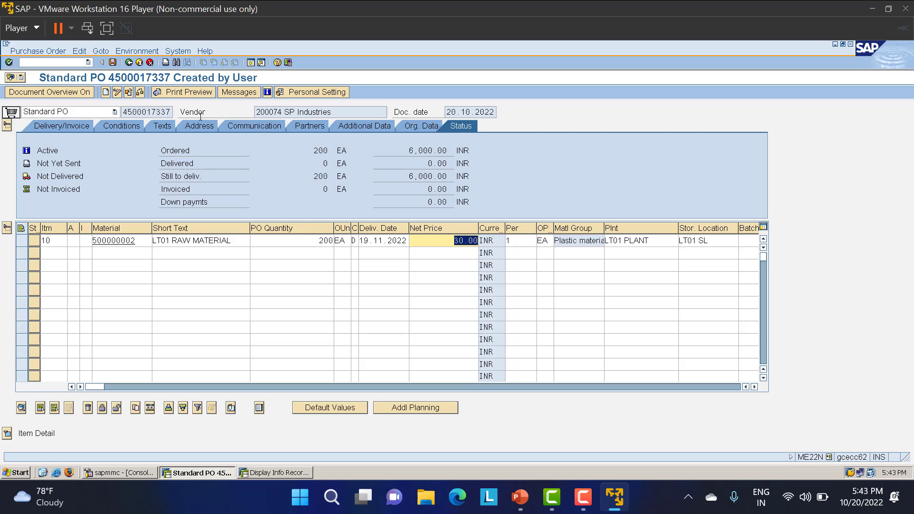
- Save the changed purchase order despite the system messages and return to SAP Easy Access
click(113, 63)
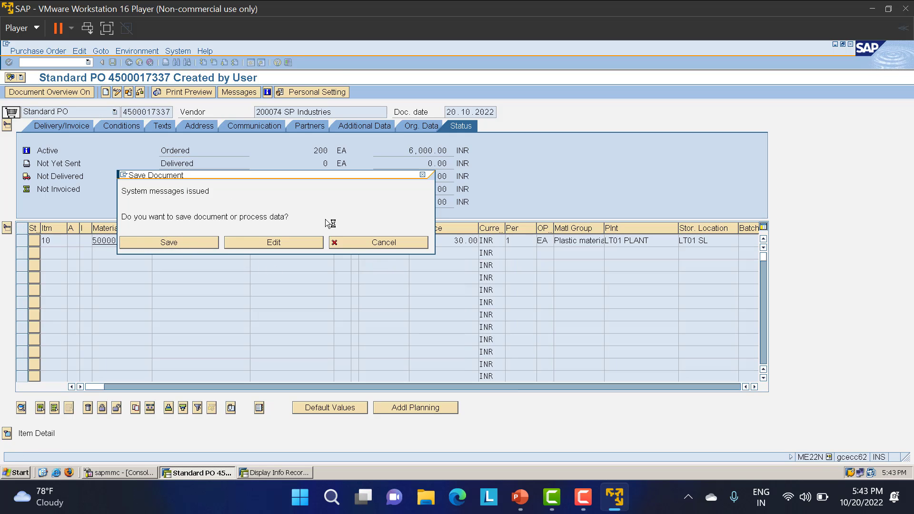
click(307, 242)
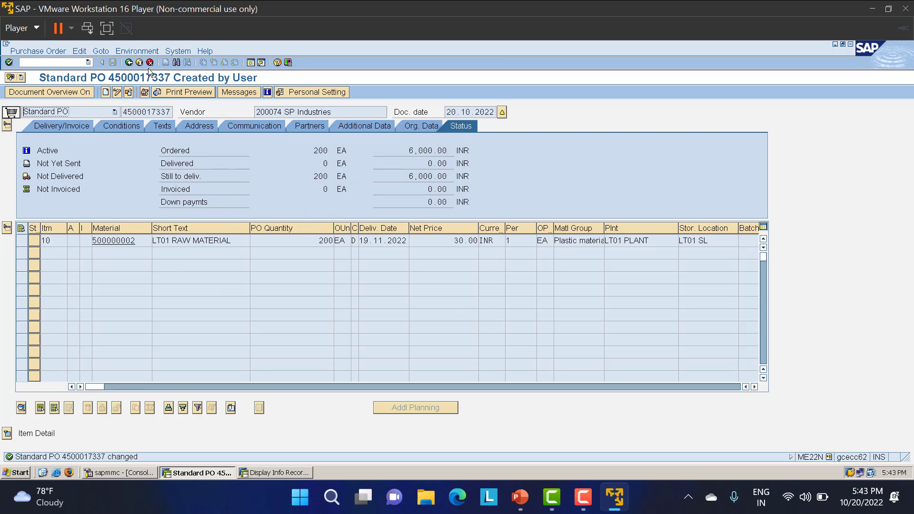
click(129, 62)
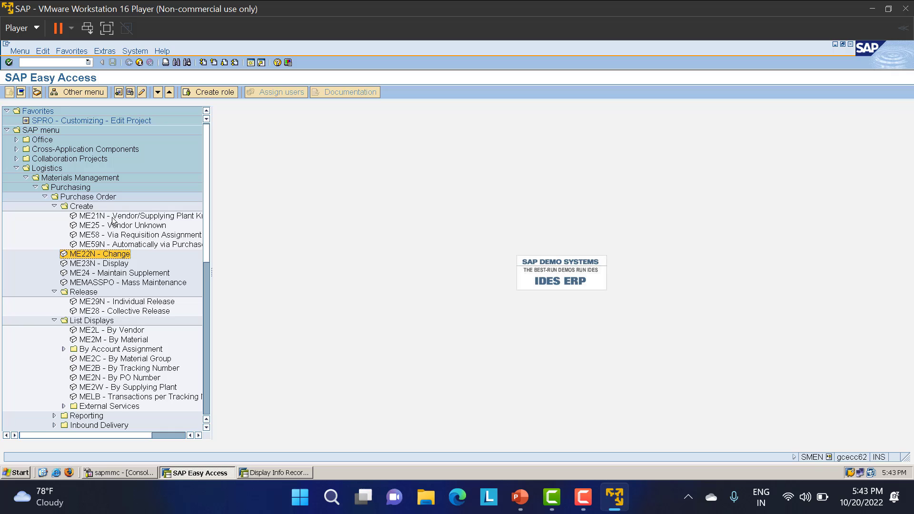
- Display the purchase order in ME23N, switch it to change mode and return it to display mode
double_click(99, 264)
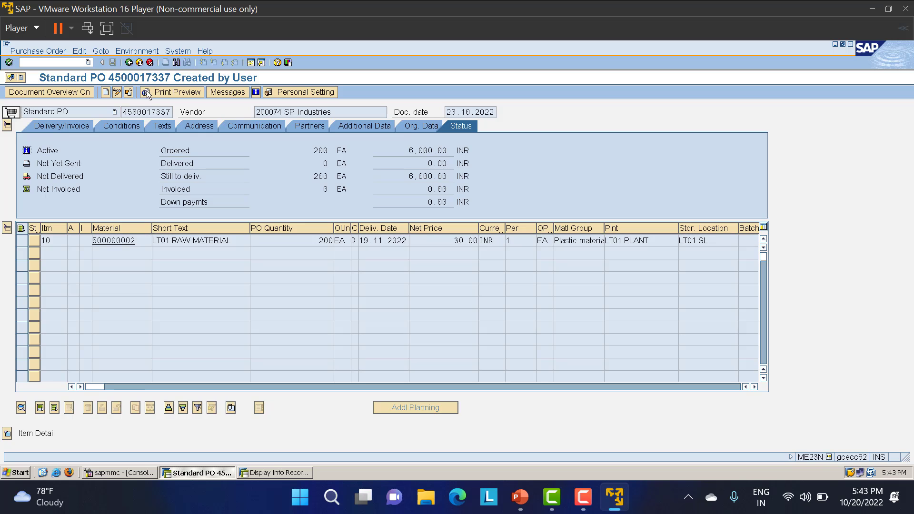
click(116, 92)
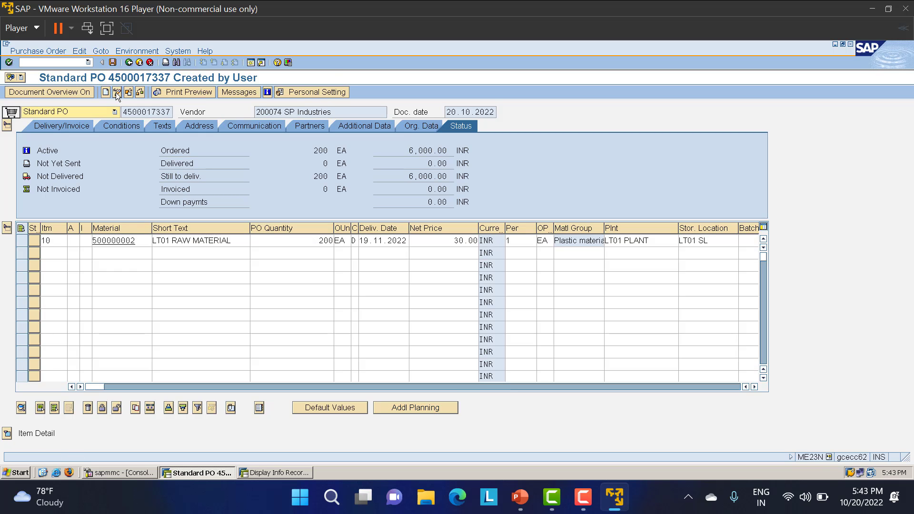
click(115, 92)
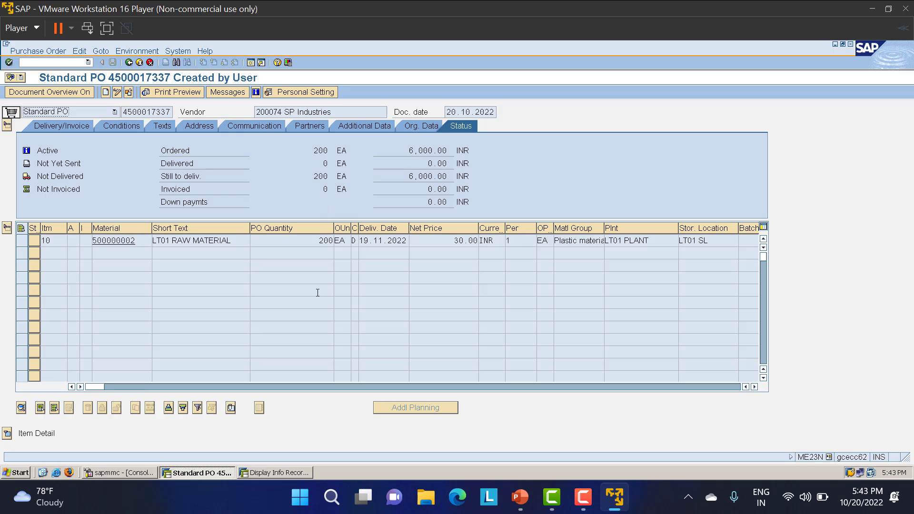
- Switch to the info record session, leave the info record display and start transaction MMBE
click(290, 476)
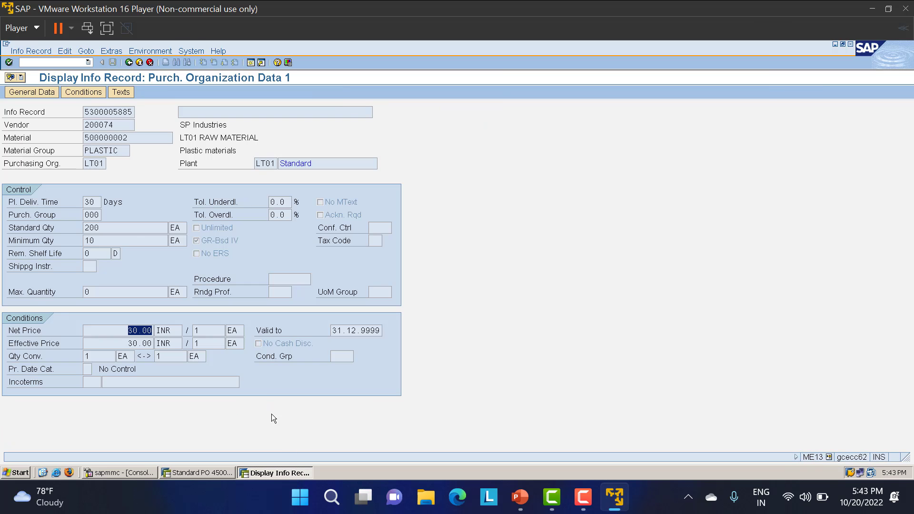
click(62, 65)
text(/n)
key(Return)
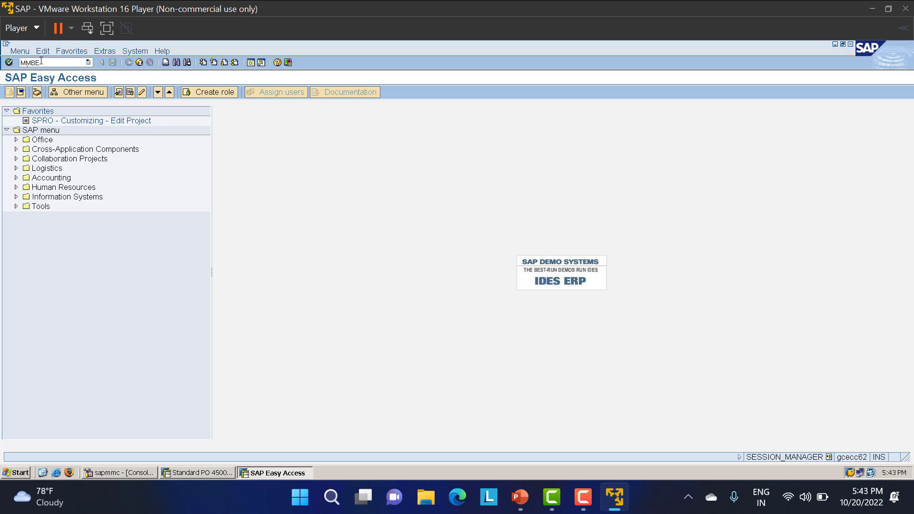
key(Return)
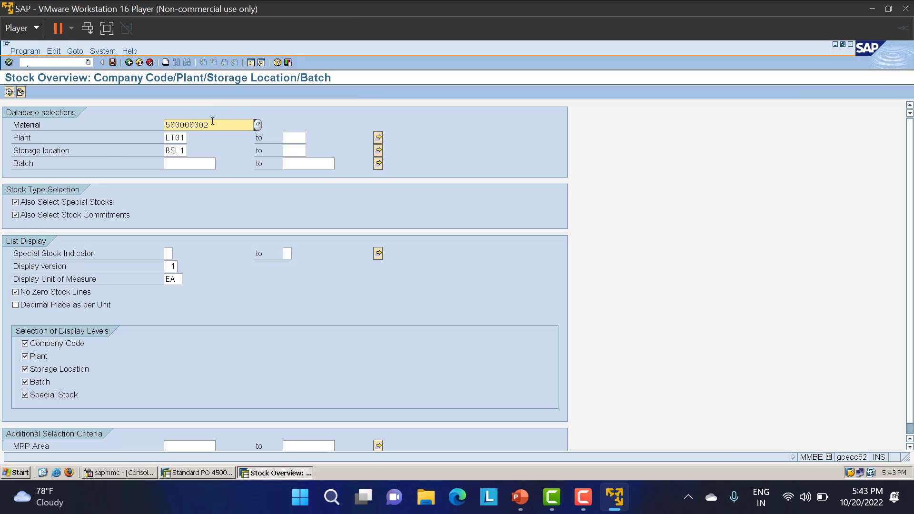
- Clear the storage location and run the stock overview for material 500000002 in plant LT01
drag(220, 123, 141, 124)
click(140, 125)
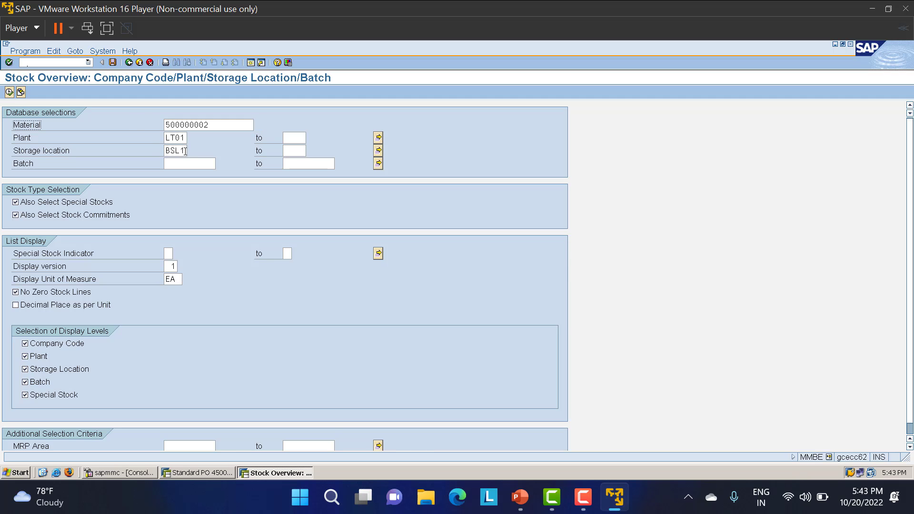
drag(185, 151, 154, 150)
key(BackSpace)
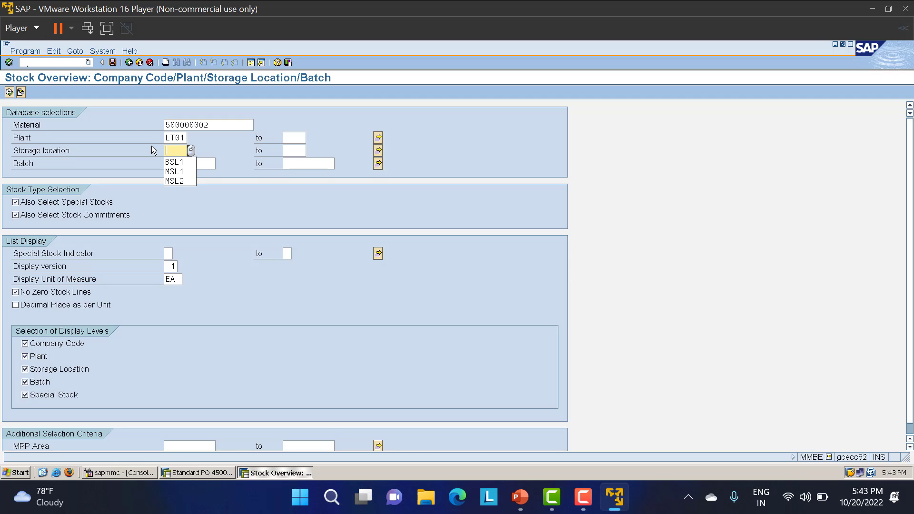
click(221, 142)
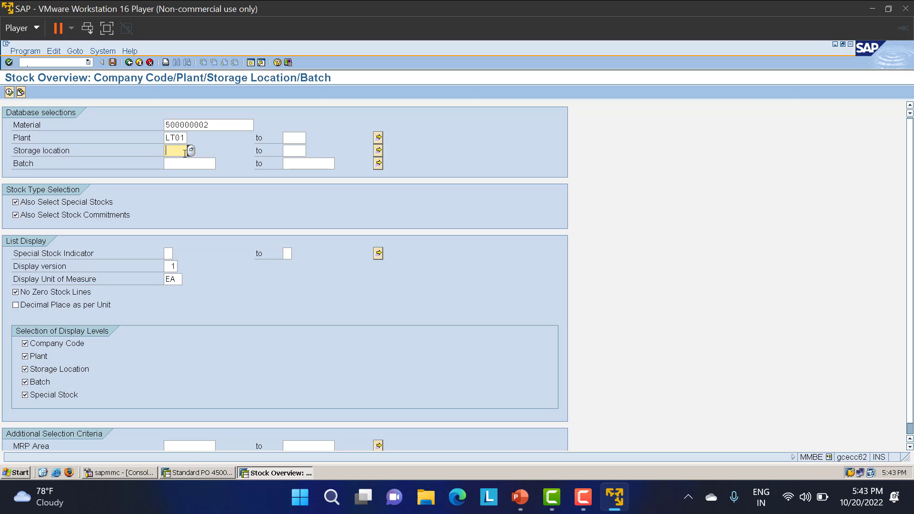
click(9, 92)
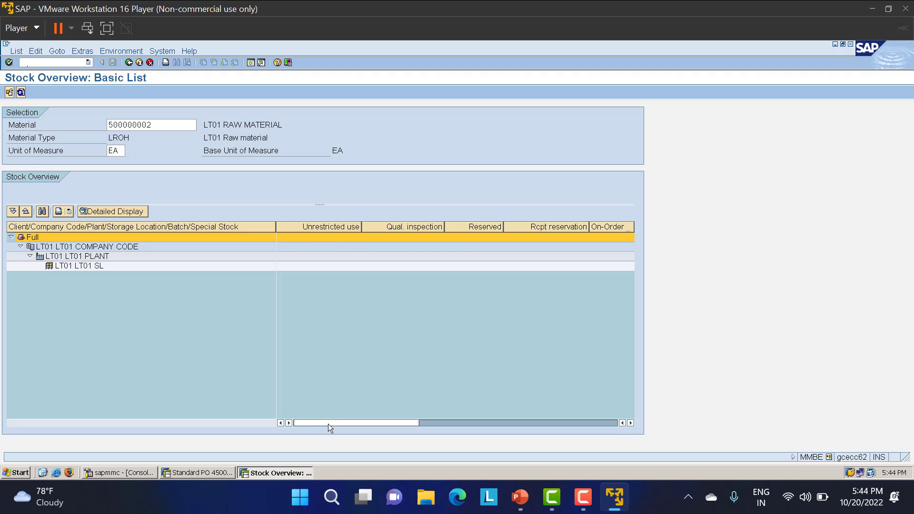
- Examine the on-order stock of the material at company code, plant and storage location level
drag(327, 423, 363, 419)
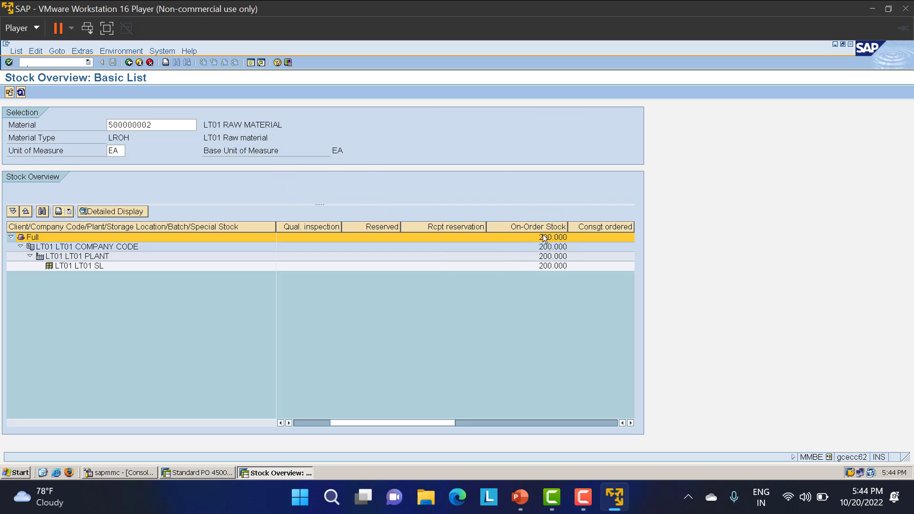
drag(424, 422, 354, 425)
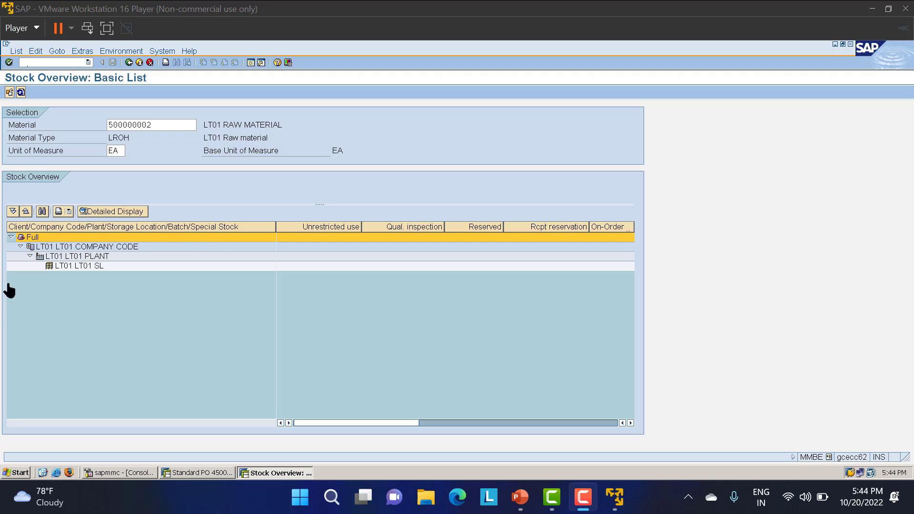
click(129, 62)
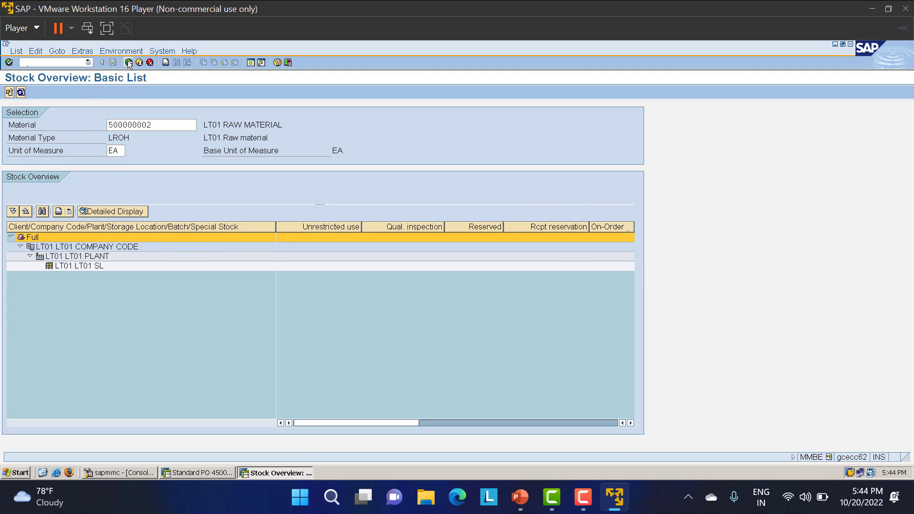
- Leave the displayed purchase order, list the purchasing documents for the preset vendor with ME2L, and return to SAP Easy Access
click(200, 478)
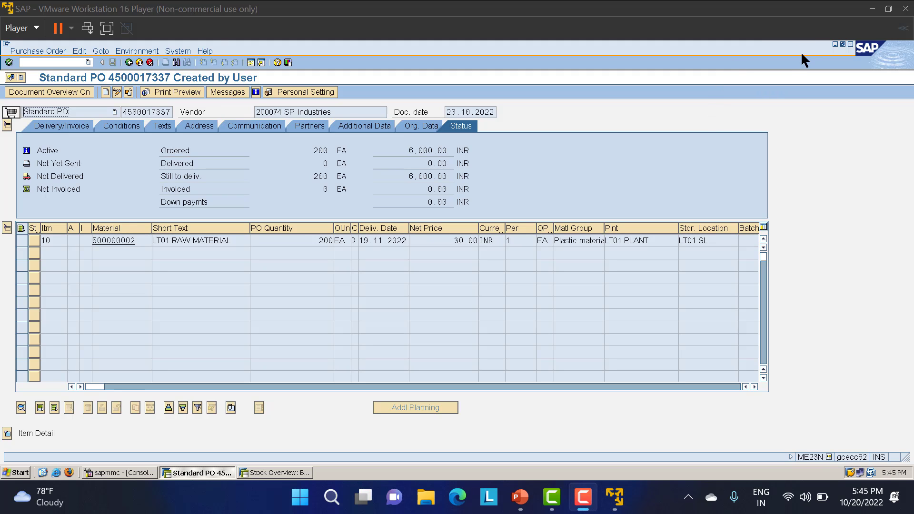
click(127, 63)
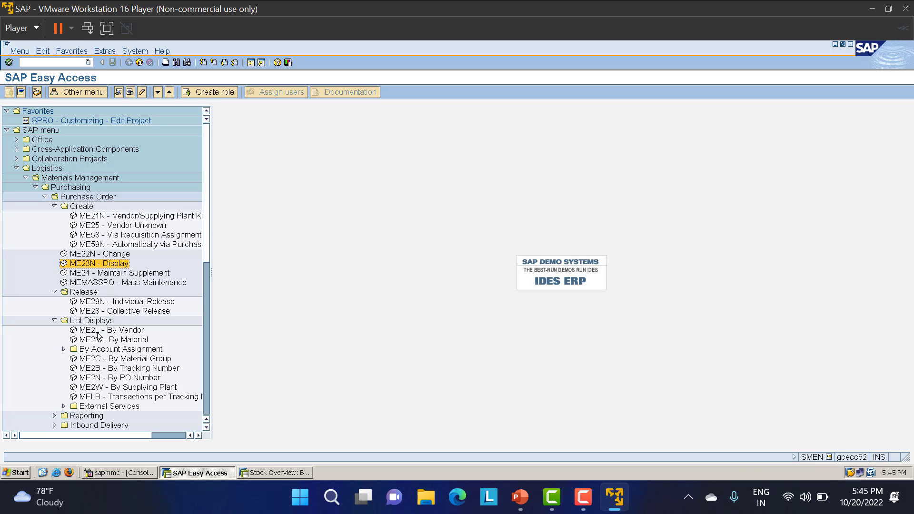
double_click(114, 332)
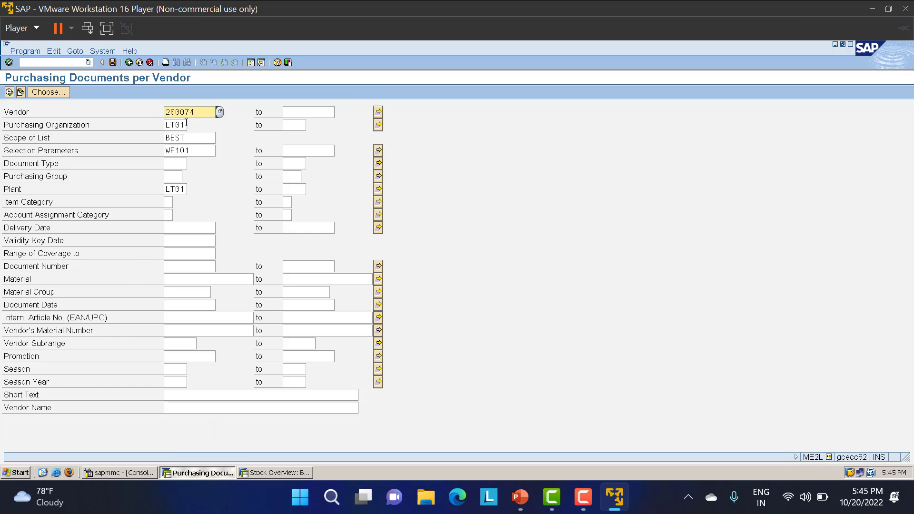
drag(202, 111, 155, 115)
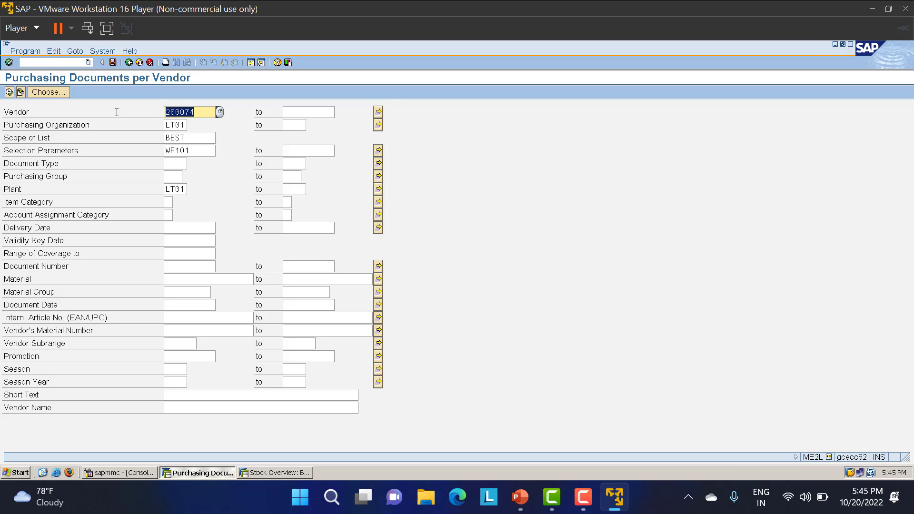
click(9, 92)
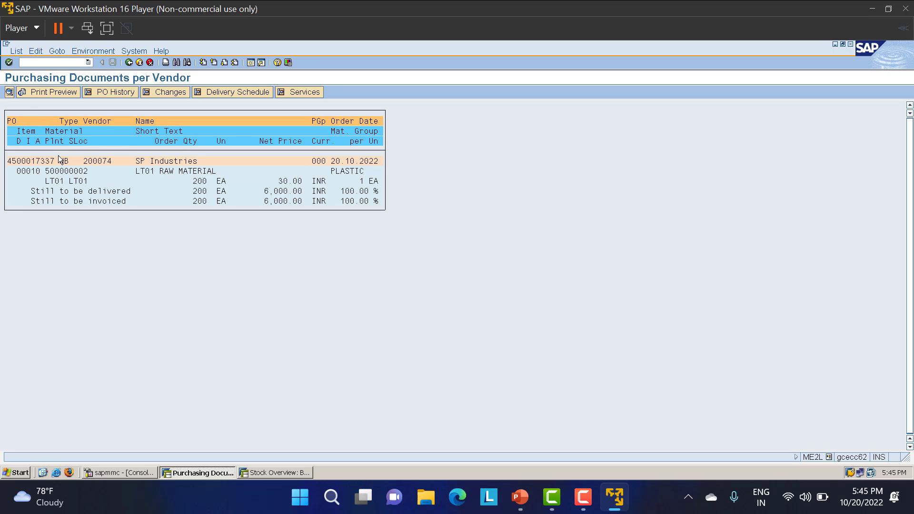
click(130, 64)
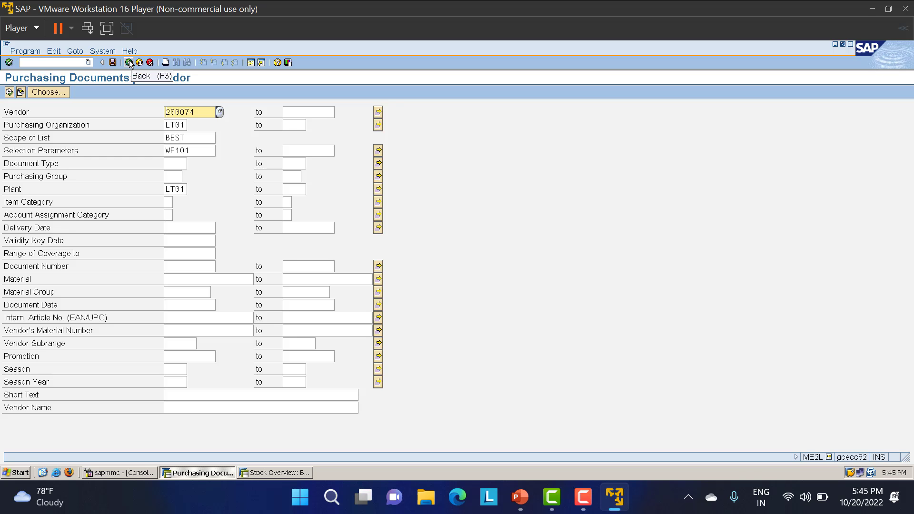
click(131, 63)
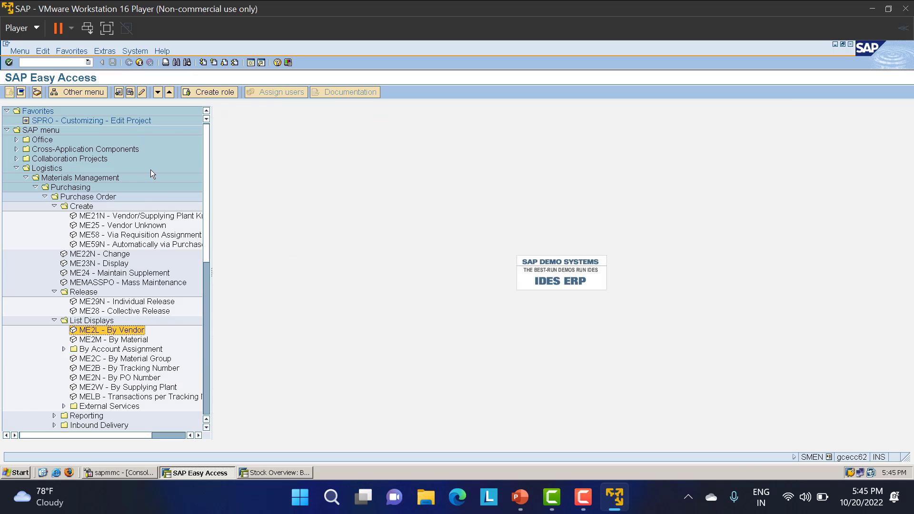
- List the purchasing documents for material 500000002 in plant LT01 with ME2M, and return to SAP Easy Access
double_click(103, 340)
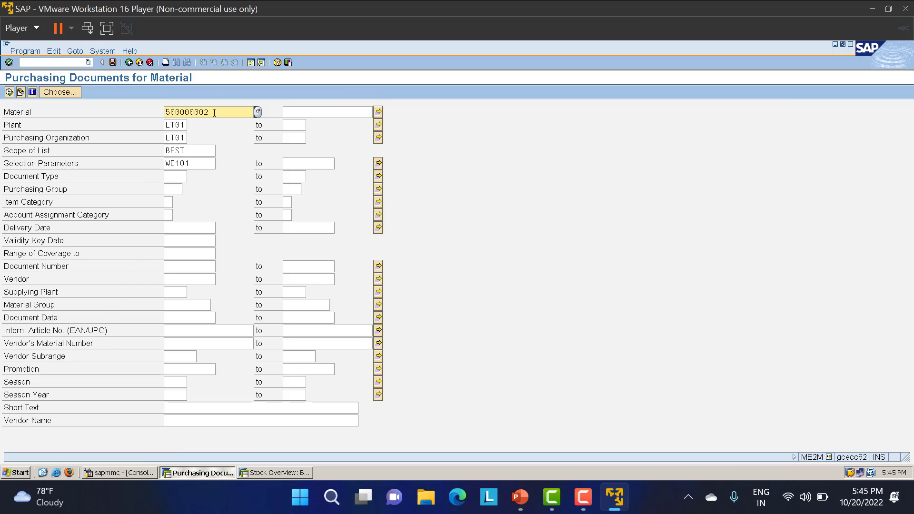
double_click(214, 112)
click(9, 93)
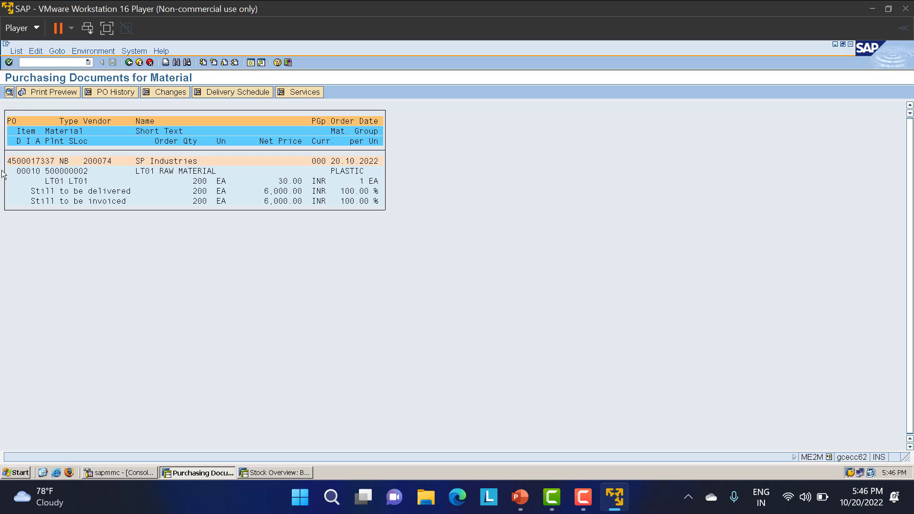
click(128, 63)
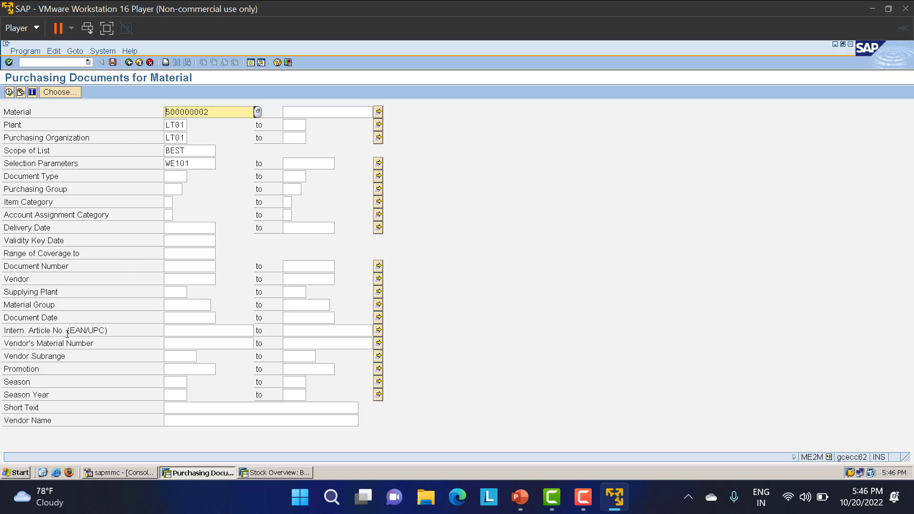
click(128, 63)
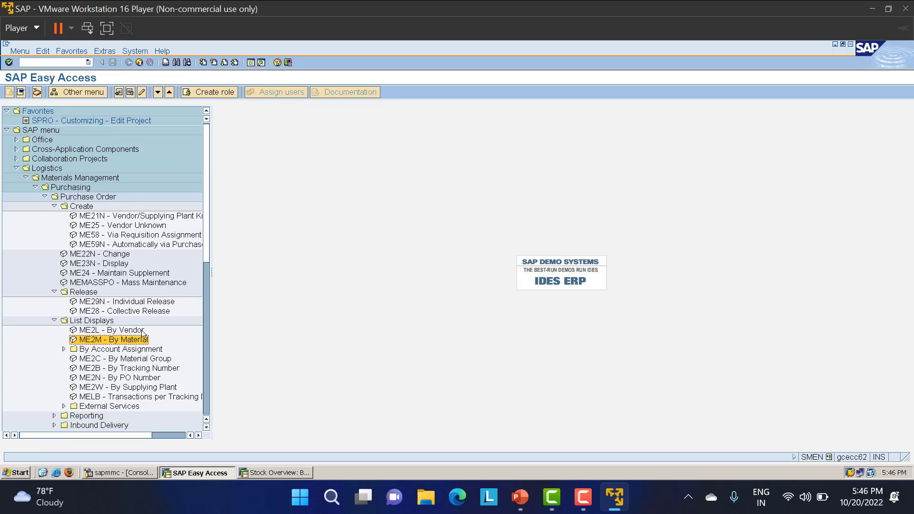
- List the purchasing documents by PO number for plant LT01 with ME2N, and return to SAP Easy Access
double_click(105, 377)
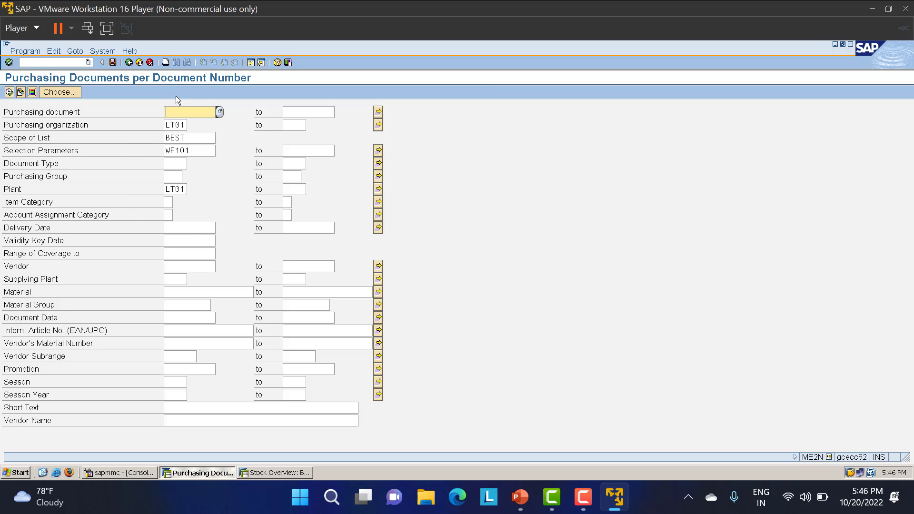
click(9, 91)
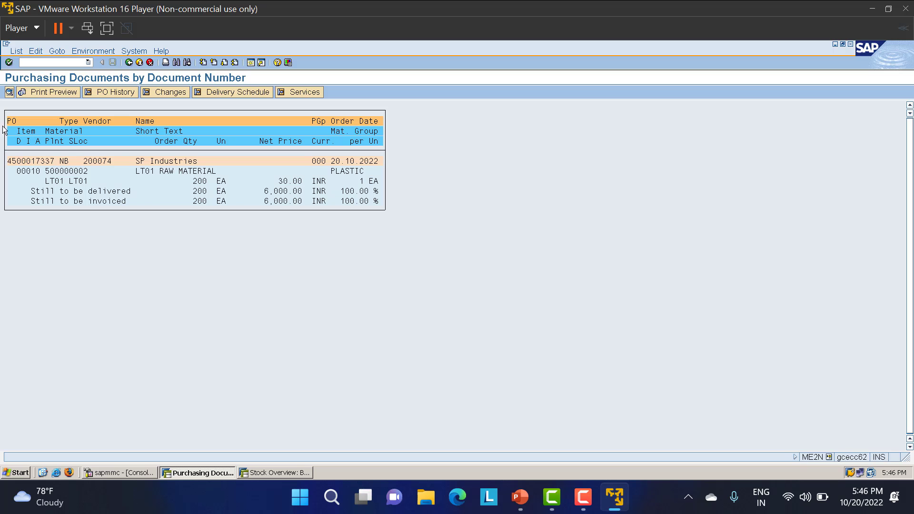
click(131, 63)
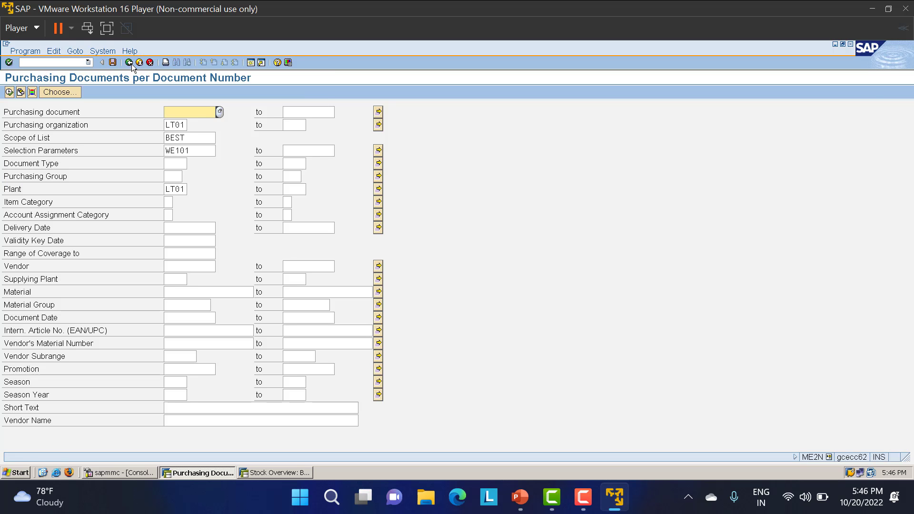
click(130, 65)
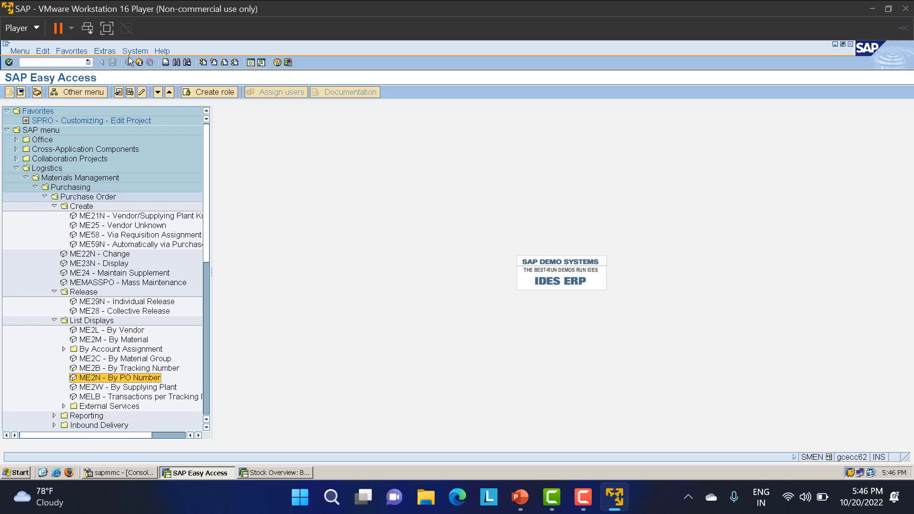
- Collapse the expanded purchase order, purchasing, materials management and Logistics folders of the SAP menu
click(54, 321)
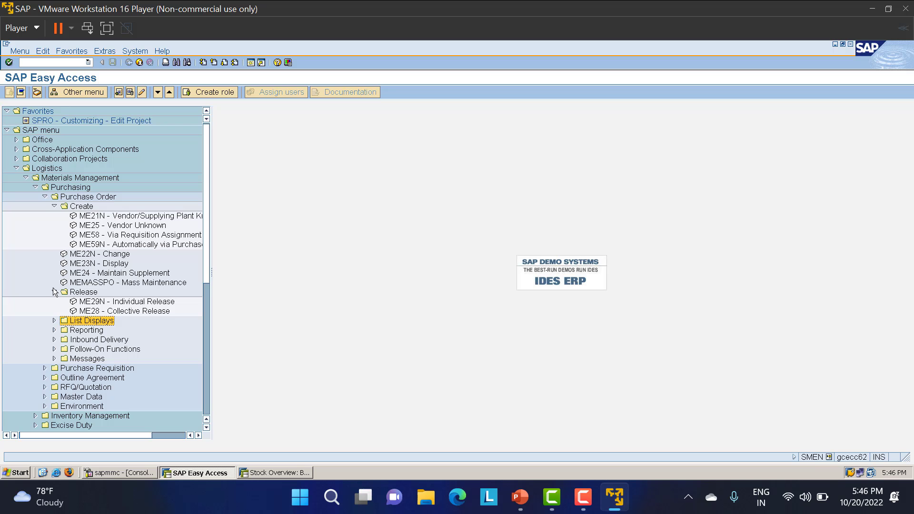
click(55, 292)
click(55, 206)
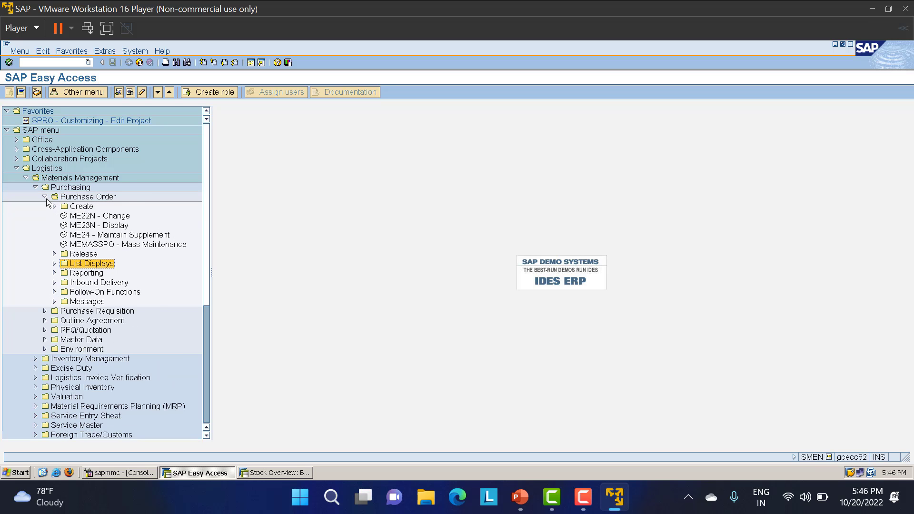
click(44, 196)
click(35, 187)
click(26, 178)
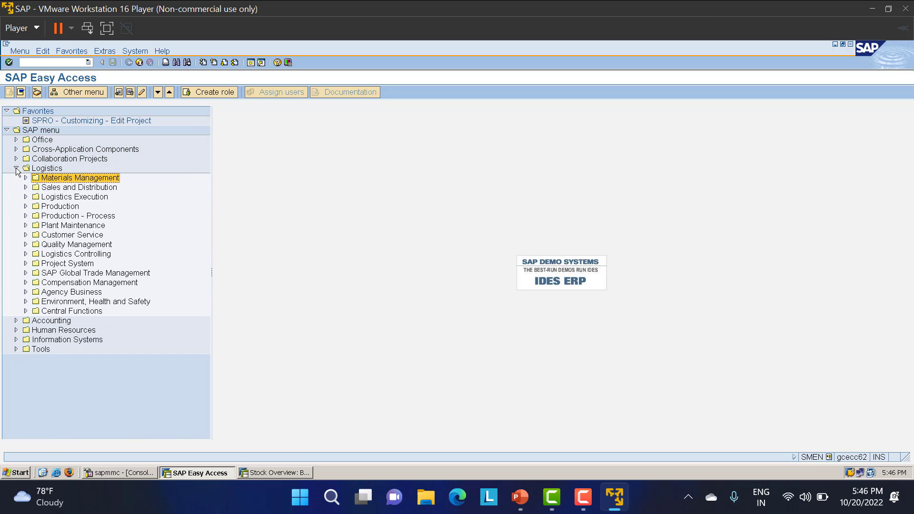
click(16, 168)
- Start vendor creation in XK01 with company code LT01, purchasing organization LT01 and account group LT01
click(49, 61)
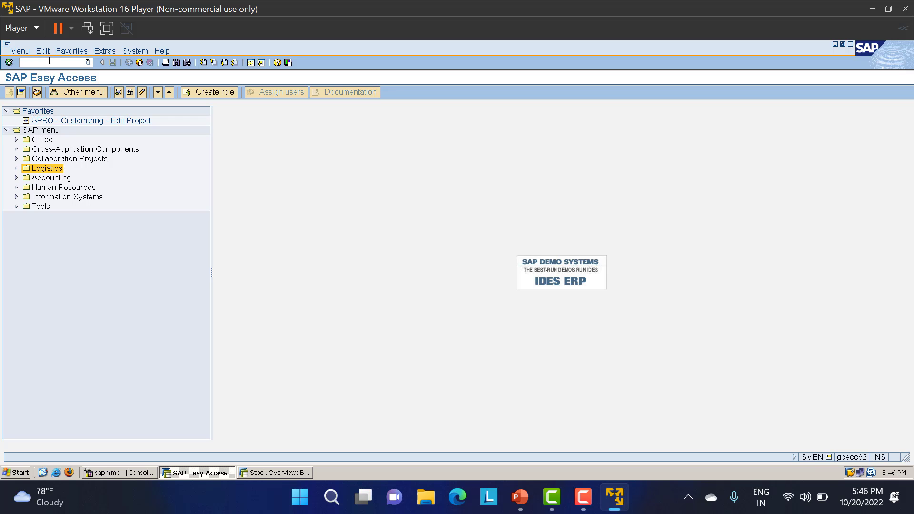
key(Return)
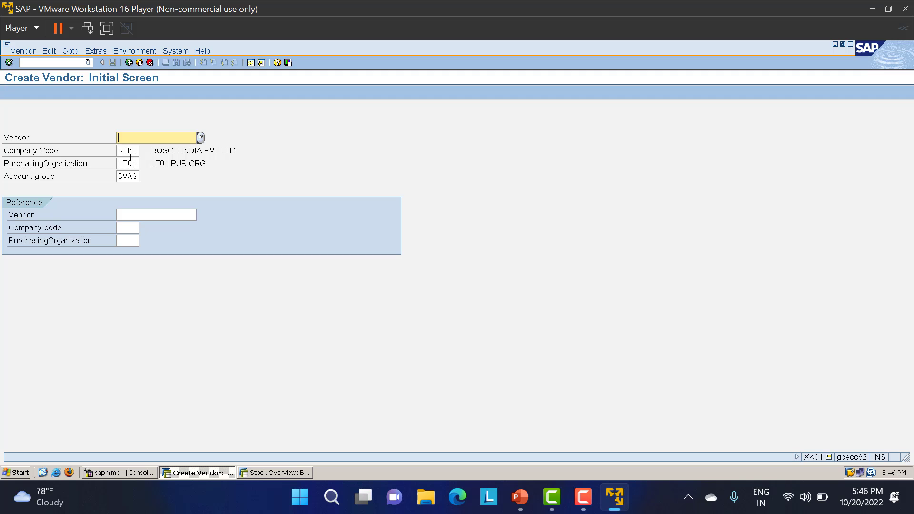
drag(118, 150, 163, 150)
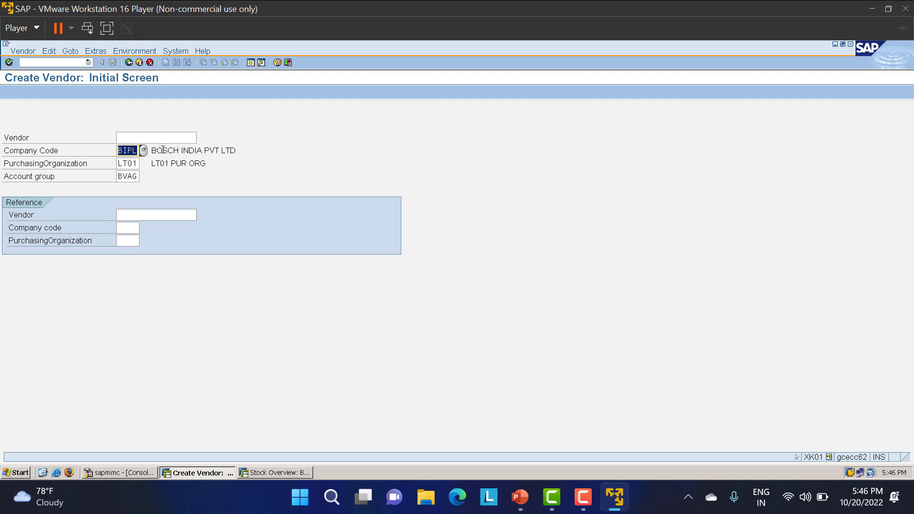
text(LY01)
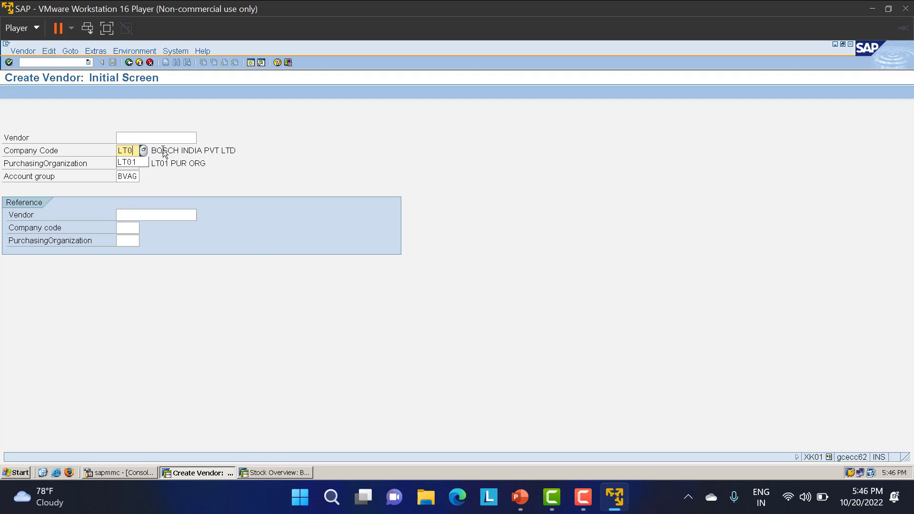
key(Tab)
key(Tab)
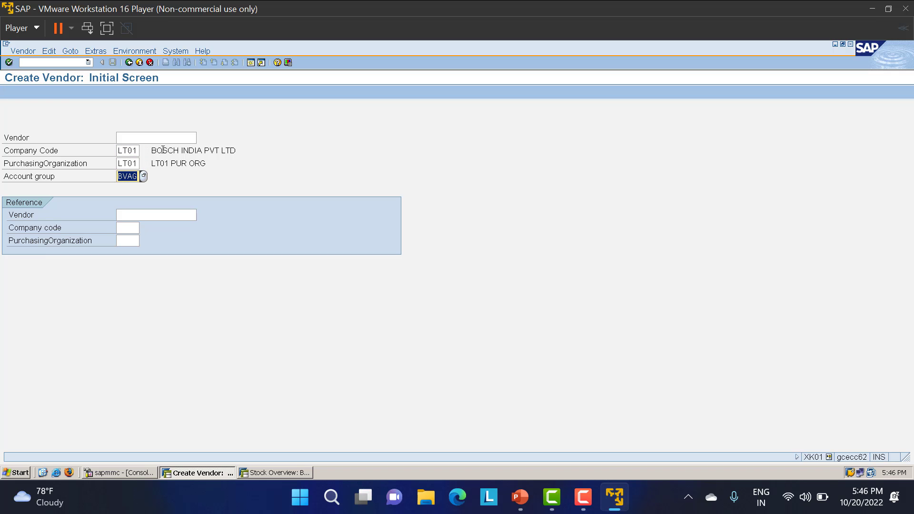
text(LT01)
key(Return)
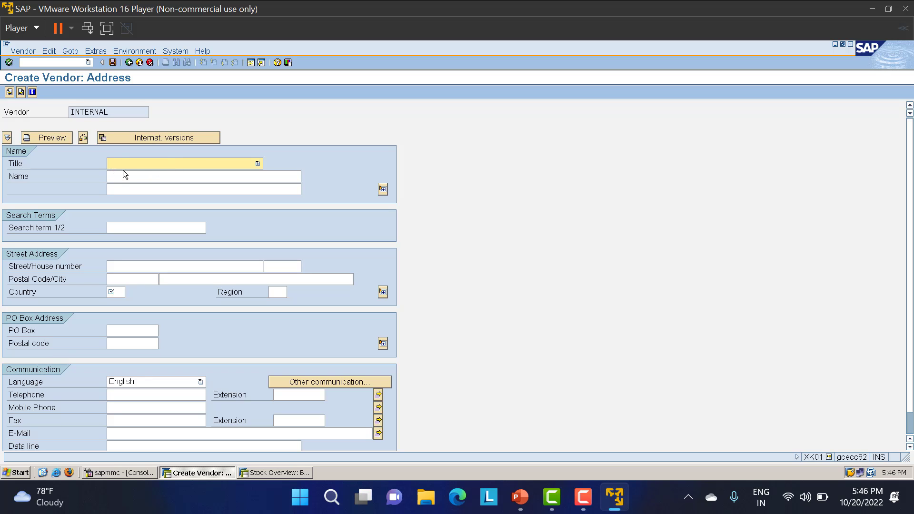
- Set the new vendor's title to Company and its name to VA Industries
click(148, 167)
click(149, 173)
click(138, 176)
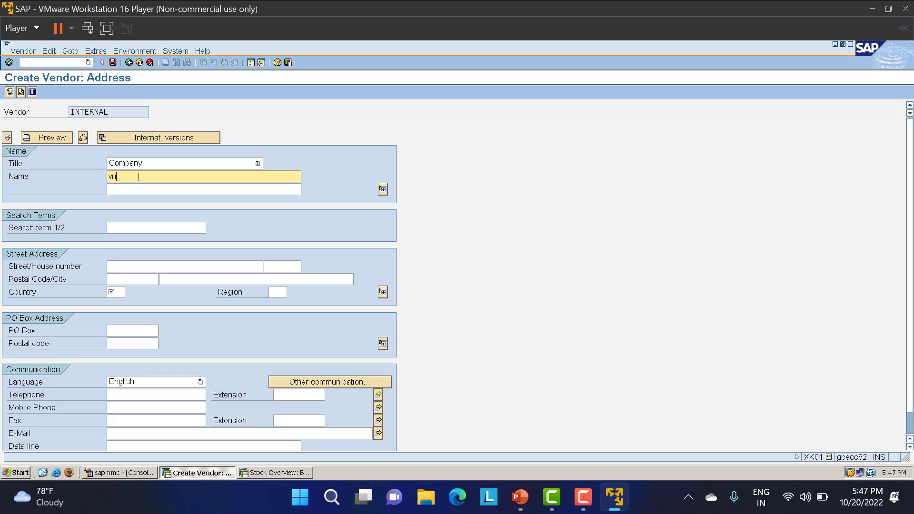
key(BackSpace)
key(BackSpace)
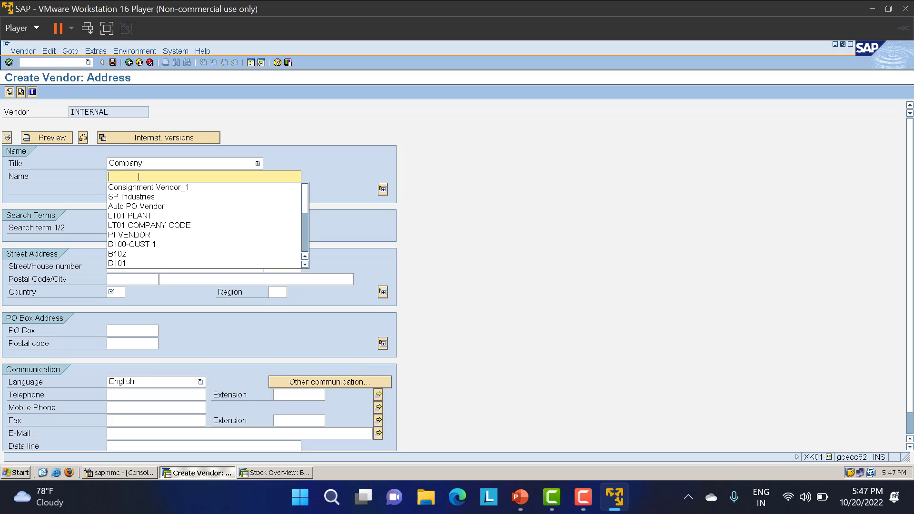
text(VA Indu)
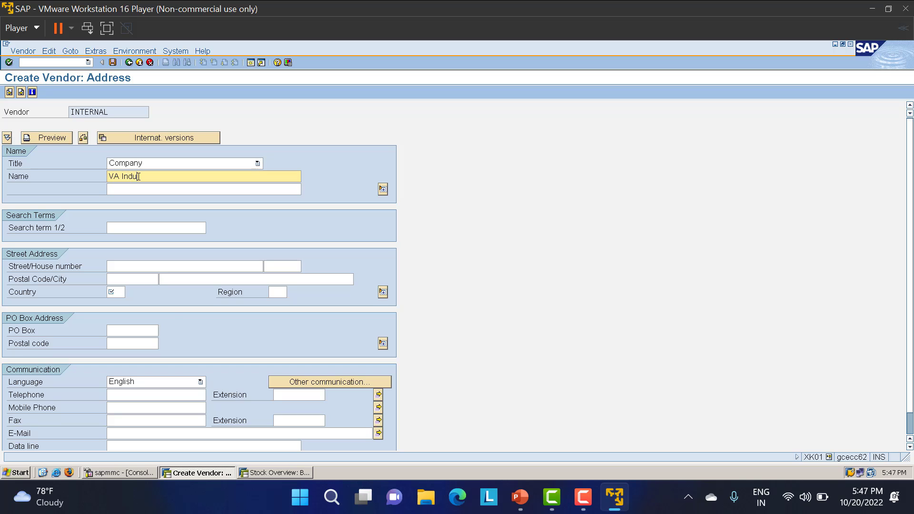
text(stries)
- Enter the vendor's postal code and city with country IN and region 10, and accept the address data
click(120, 281)
click(123, 281)
click(126, 291)
click(173, 281)
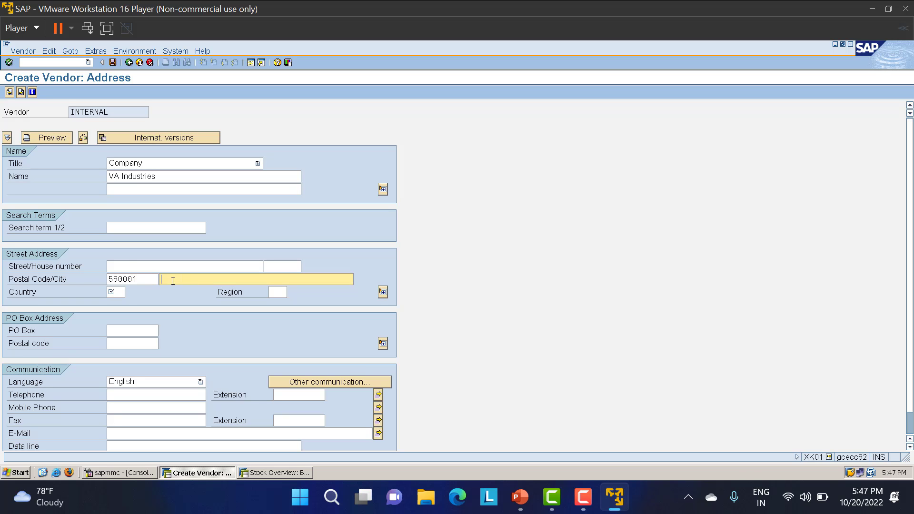
click(173, 281)
click(177, 290)
click(115, 293)
text(i)
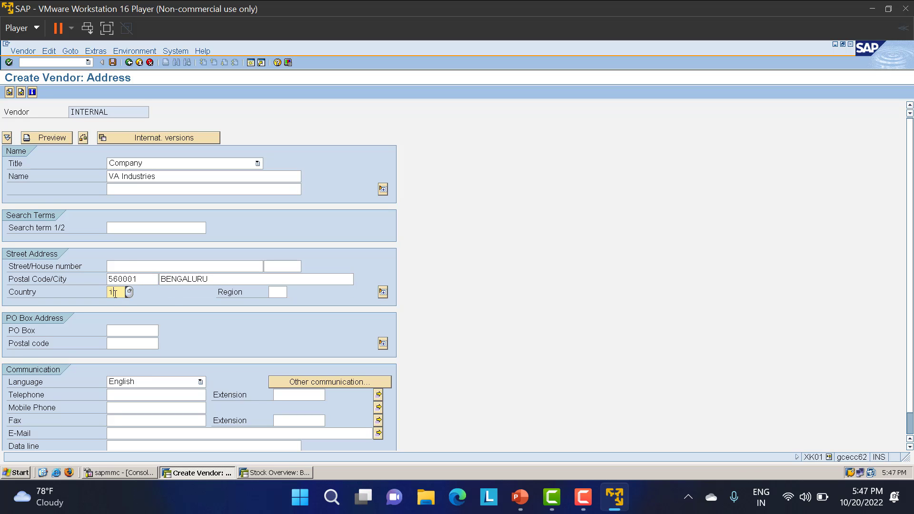
text(n)
key(Tab)
text(10)
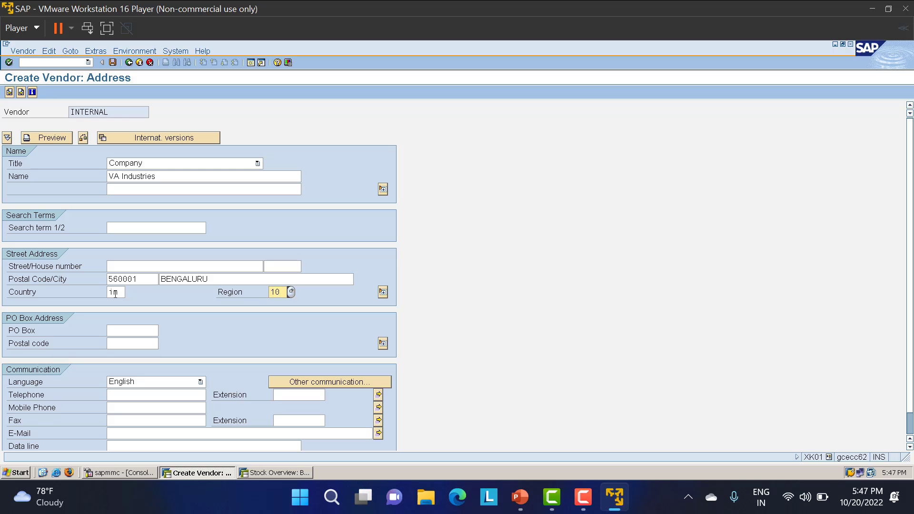
key(Return)
key(Return)
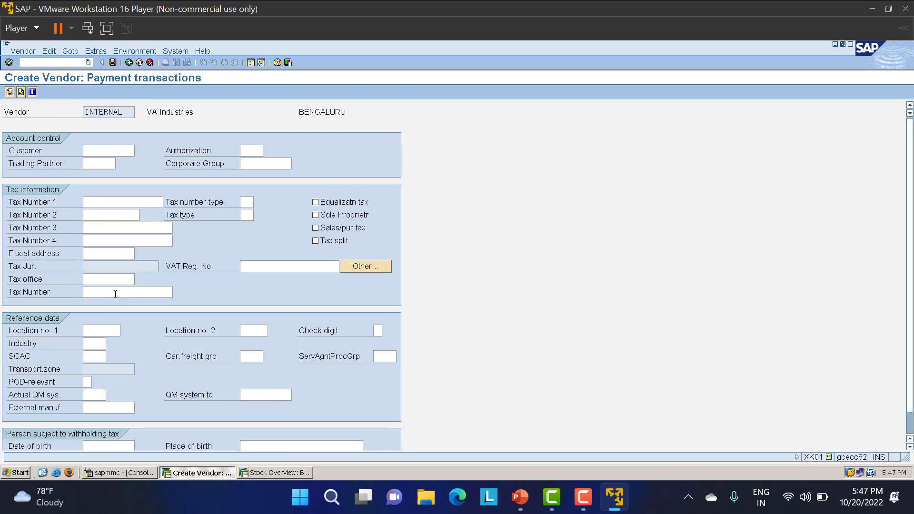
- Skip the payment transactions data, then set reconciliation account 160000 and choose a cash management group in the vendor's accounting information
key(Return)
click(110, 163)
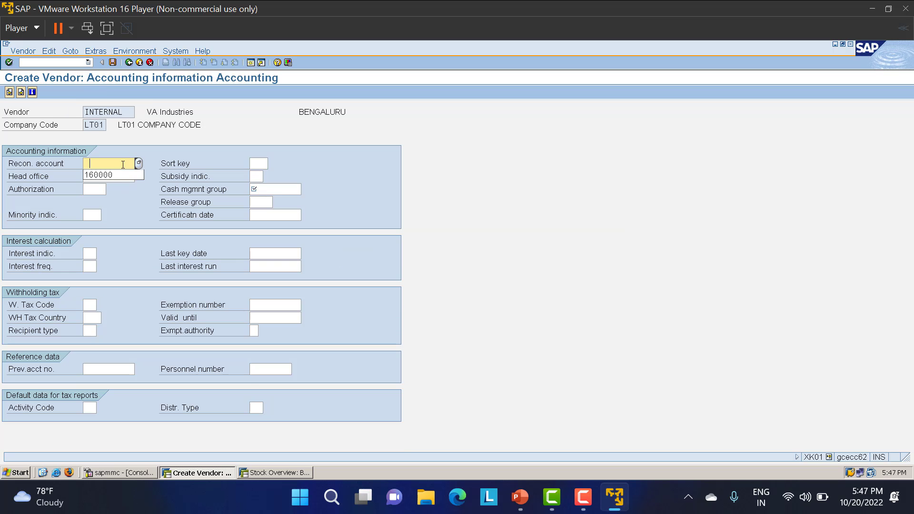
click(120, 178)
click(265, 188)
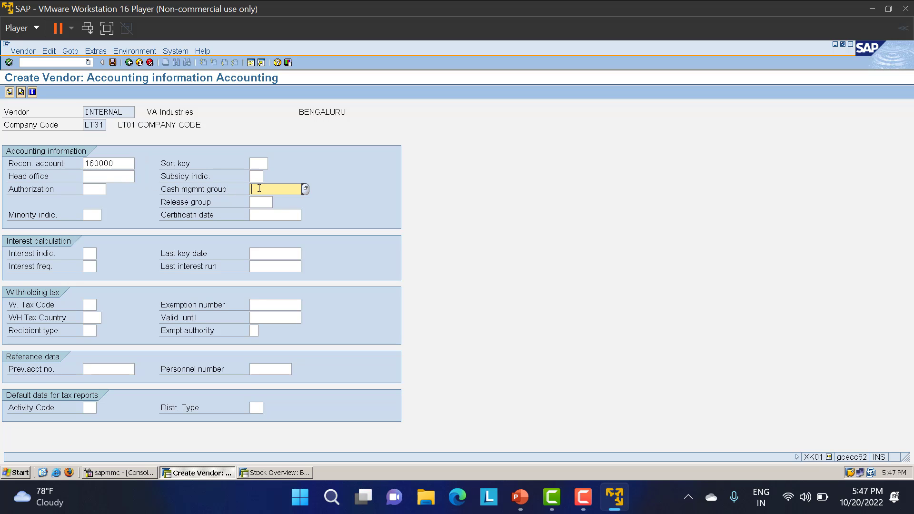
click(262, 201)
key(Return)
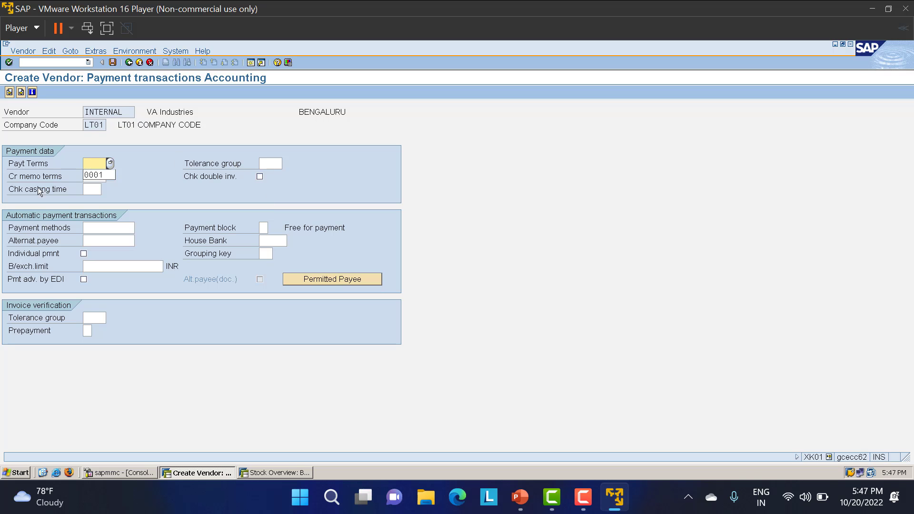
- Skip the accounting payment and correspondence data, and set the purchasing conditions to currency INR, payment terms 0001 and Incoterms COD with location cod
key(Return)
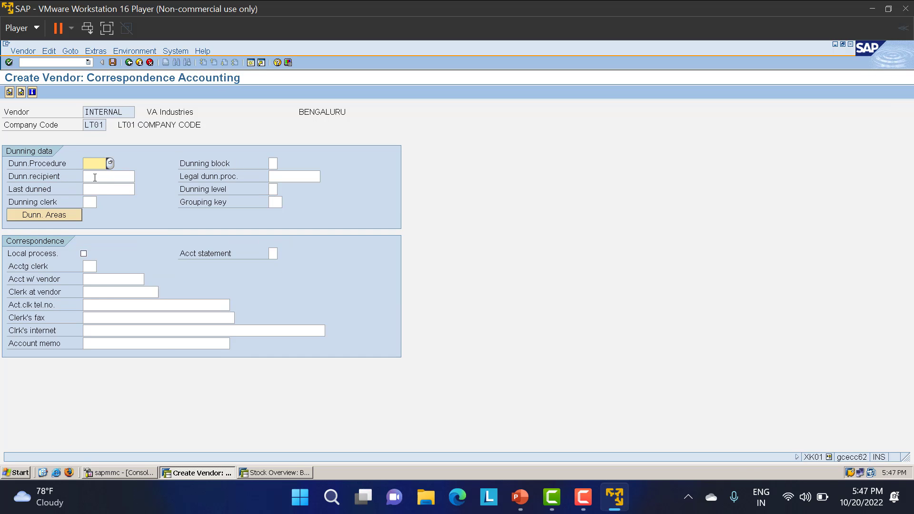
key(Return)
click(128, 166)
click(128, 178)
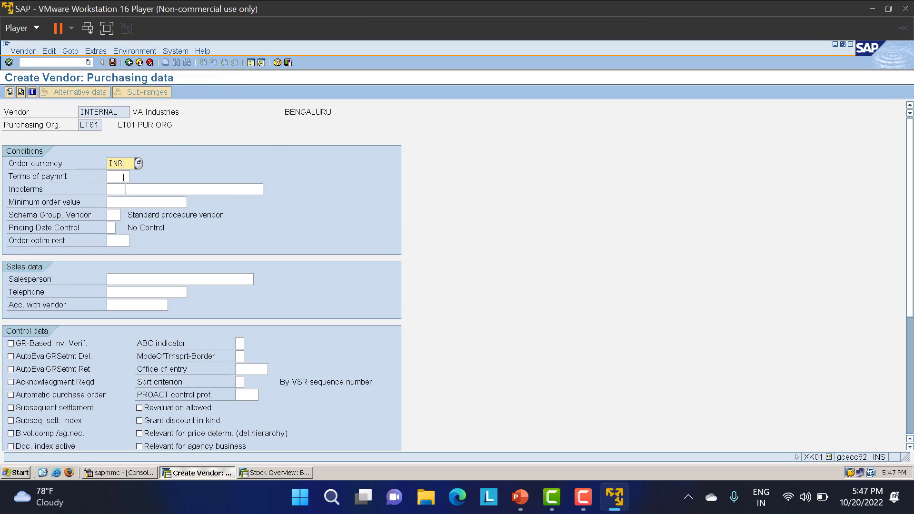
click(125, 178)
click(123, 187)
click(124, 188)
click(121, 198)
click(143, 189)
click(147, 199)
double_click(123, 343)
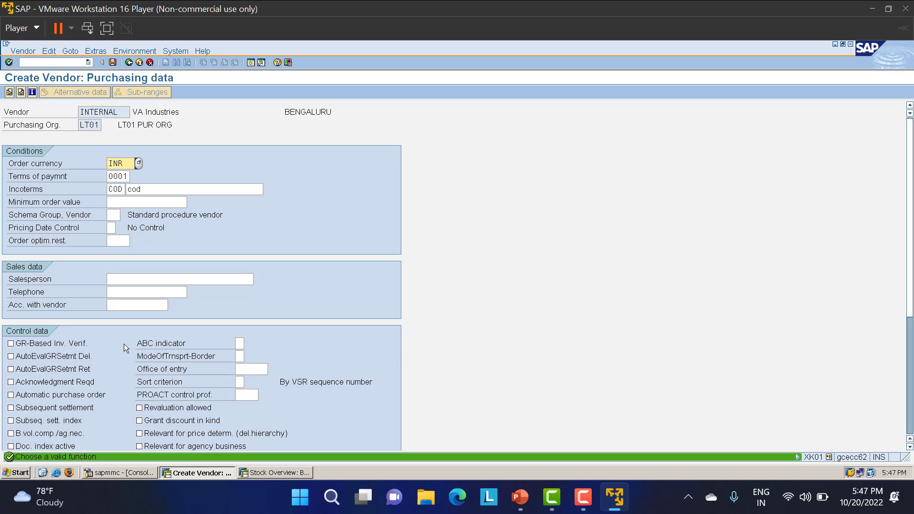
- Turn on GR-Based Inv. Verif. in the vendor's control data and save the vendor
click(92, 345)
key(Return)
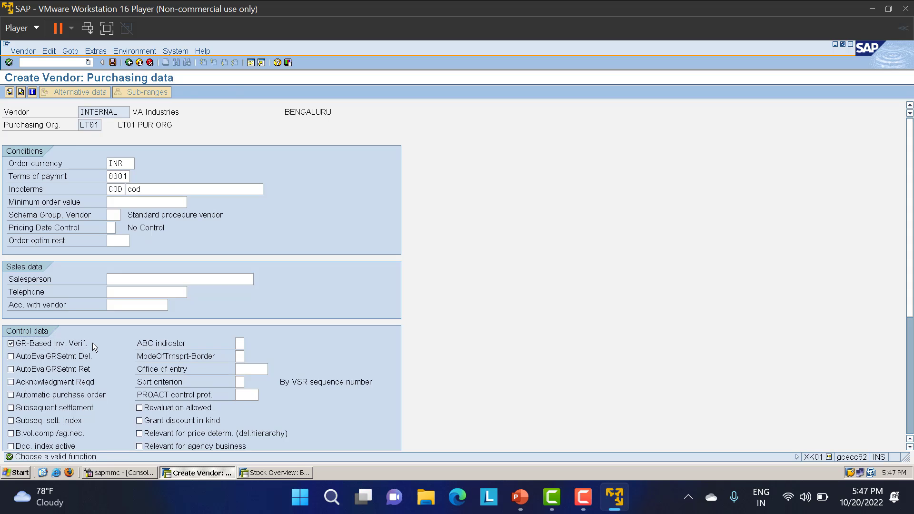
key(Return)
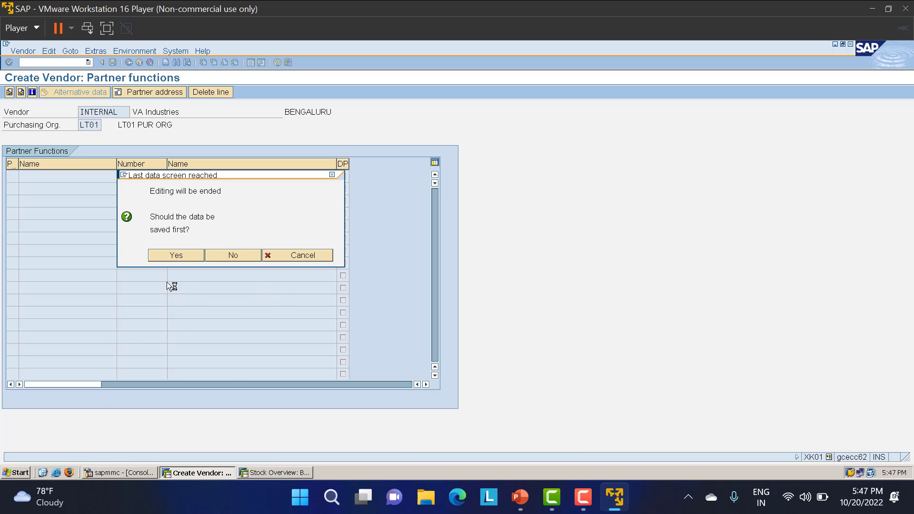
click(172, 255)
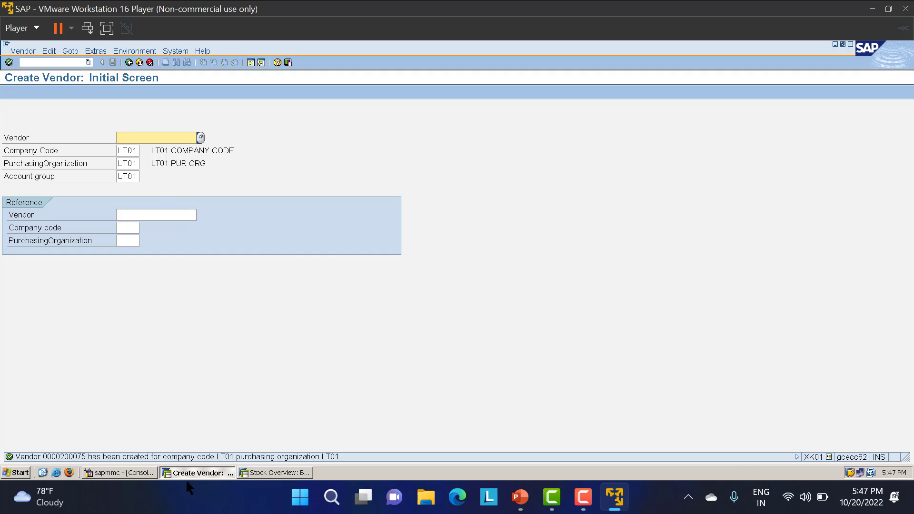
- Start a standard purchase order in ME21N with material 500000002 as the first item
click(61, 62)
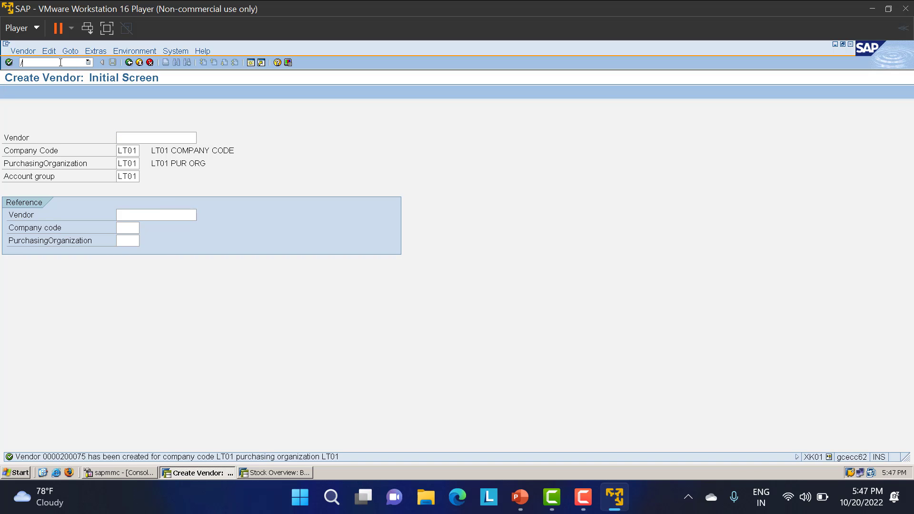
text(/nme21)
key(Return)
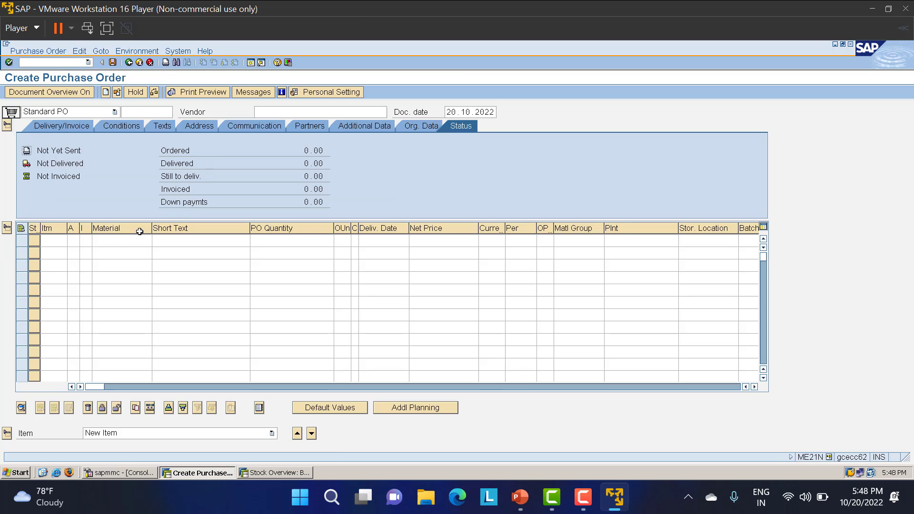
click(122, 241)
click(124, 250)
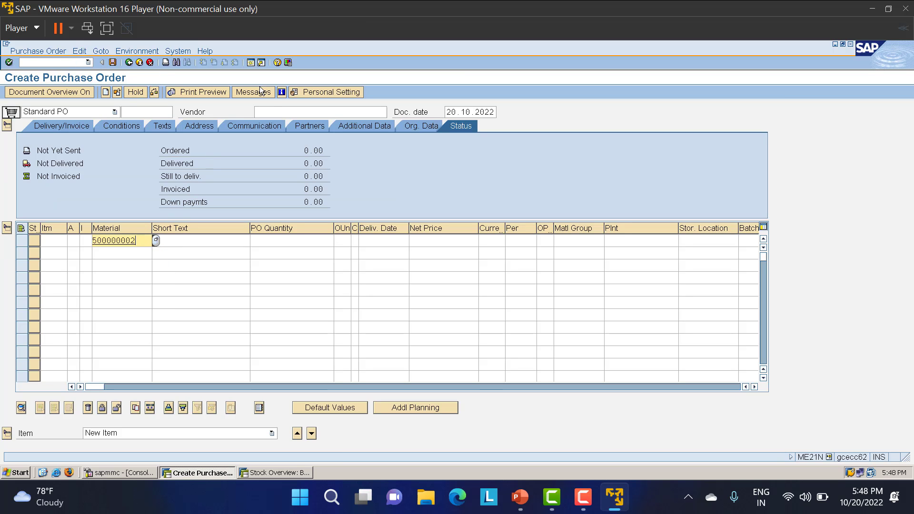
- Assign the newly created VA Industries vendor to the purchase order
click(275, 112)
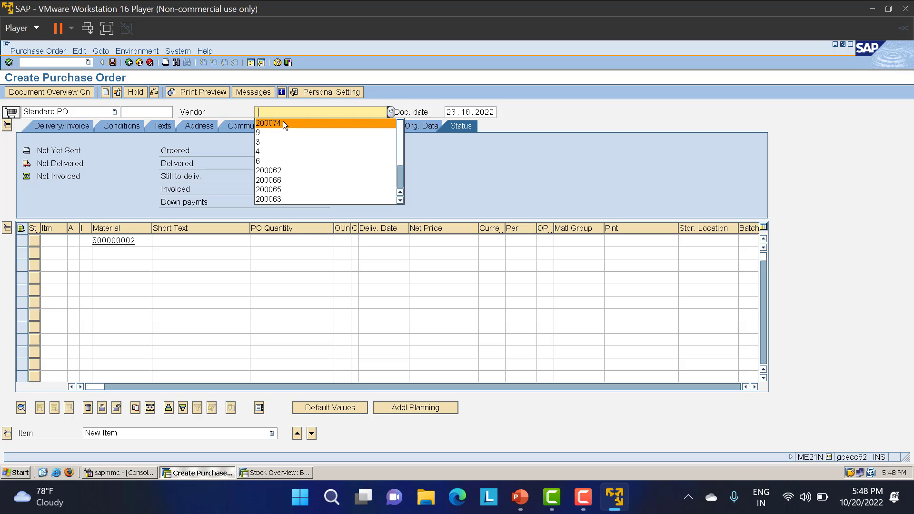
click(283, 122)
key(BackSpace)
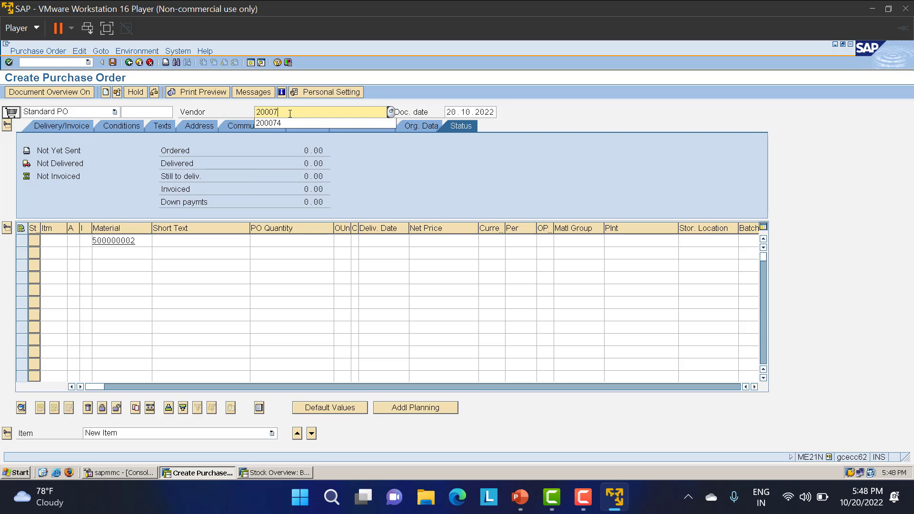
text(5)
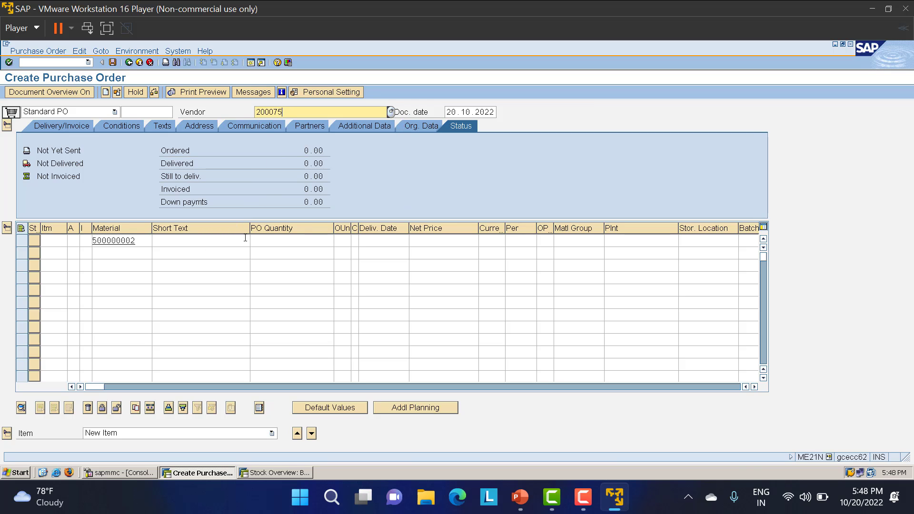
- Set the first item's PO quantity to 100, plant to LT01 and storage location to LT01
click(301, 241)
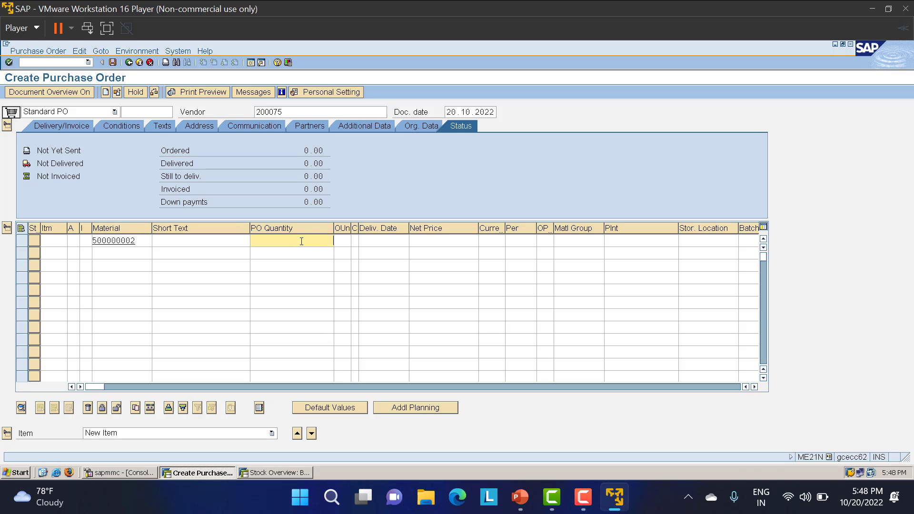
text(100)
click(434, 242)
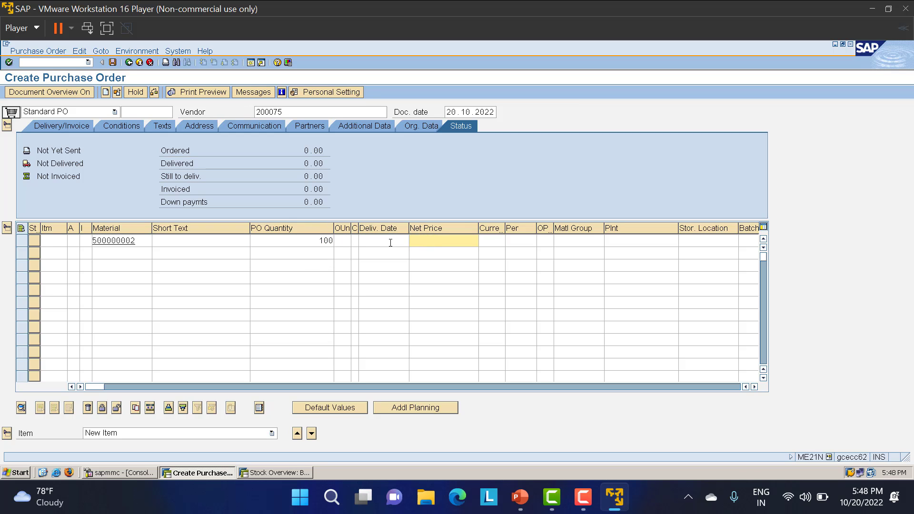
click(614, 242)
text(lt01)
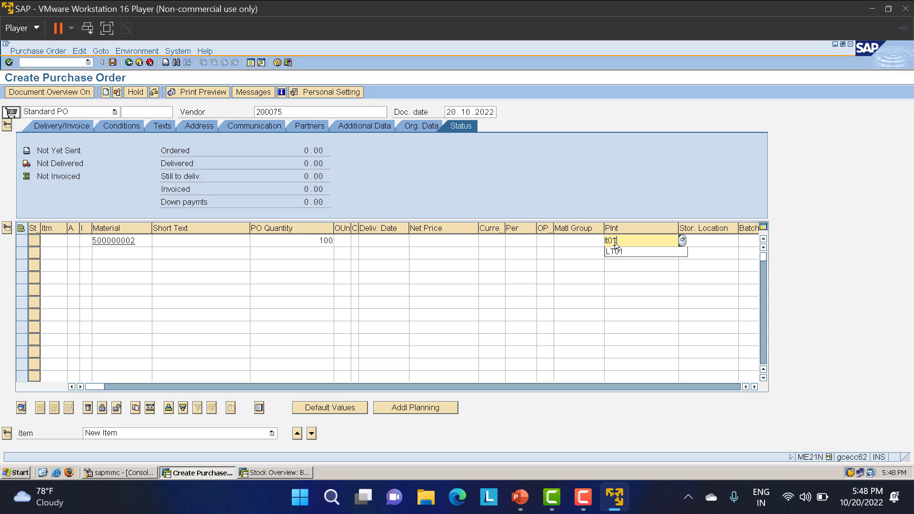
key(Tab)
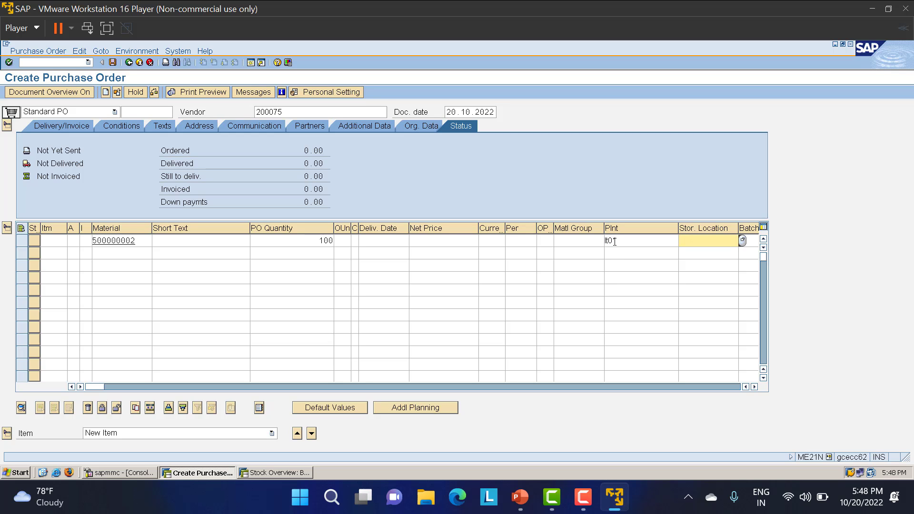
text(lt01)
key(Return)
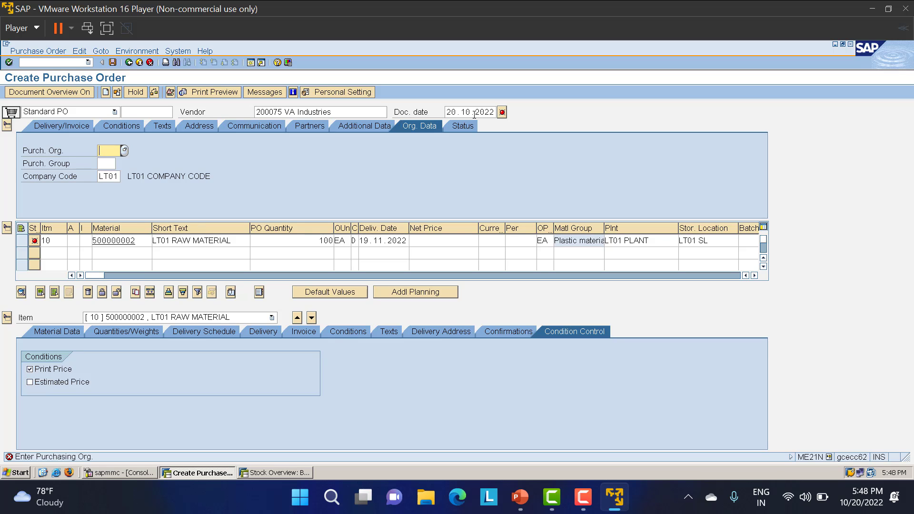
- Enter purchasing organization LT01 and purchasing group 000 in the purchase order's organizational data
text(lt01)
key(Tab)
text(000)
key(Return)
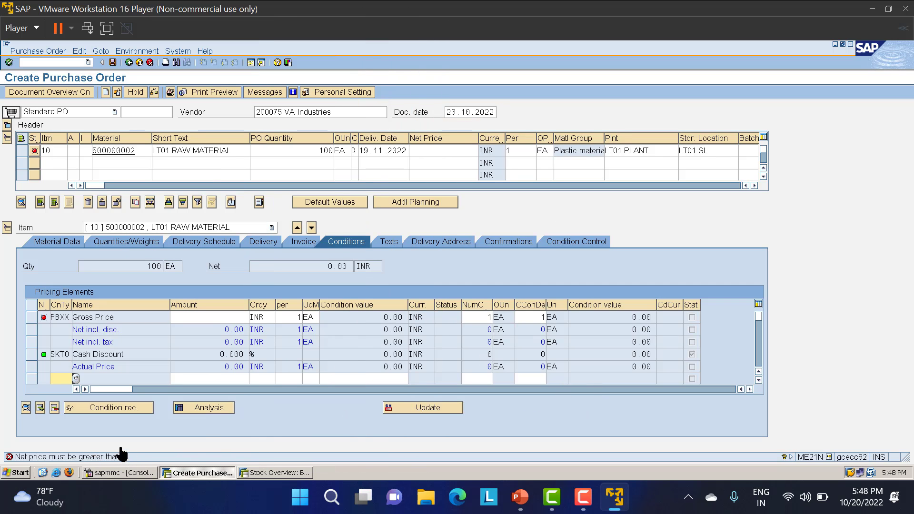
- Set the item's net price to 20 INR and examine its PBXX gross price condition
click(437, 151)
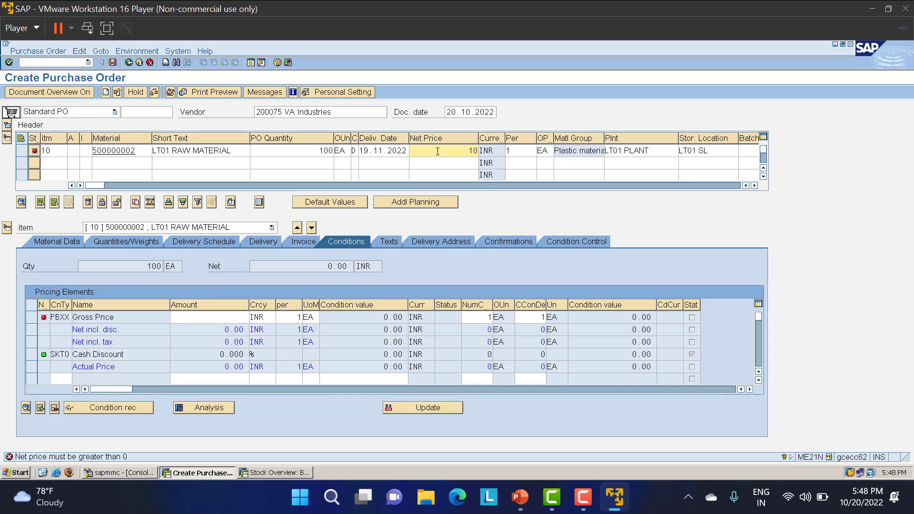
text(20)
key(Return)
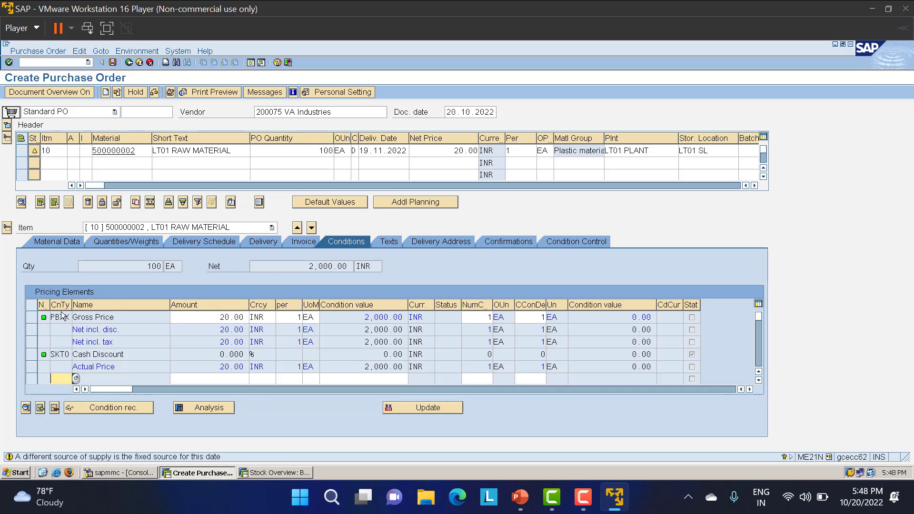
drag(51, 318, 76, 318)
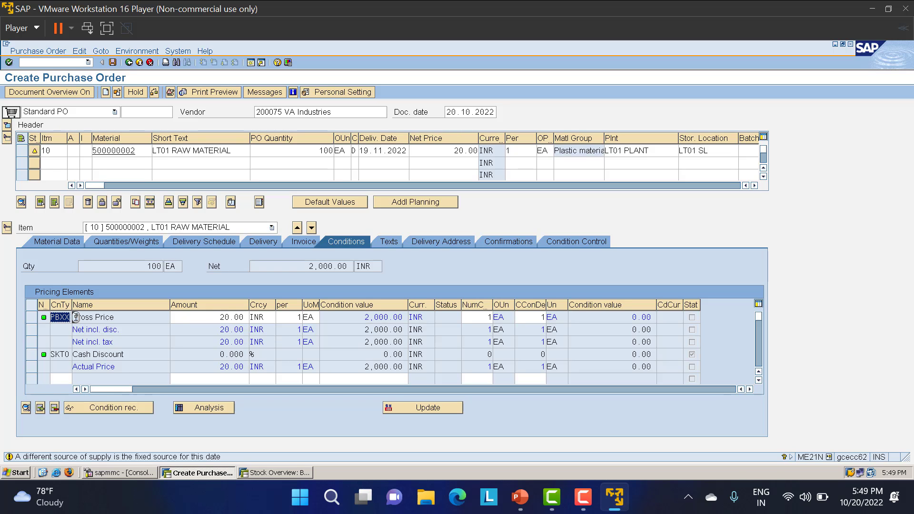
click(119, 318)
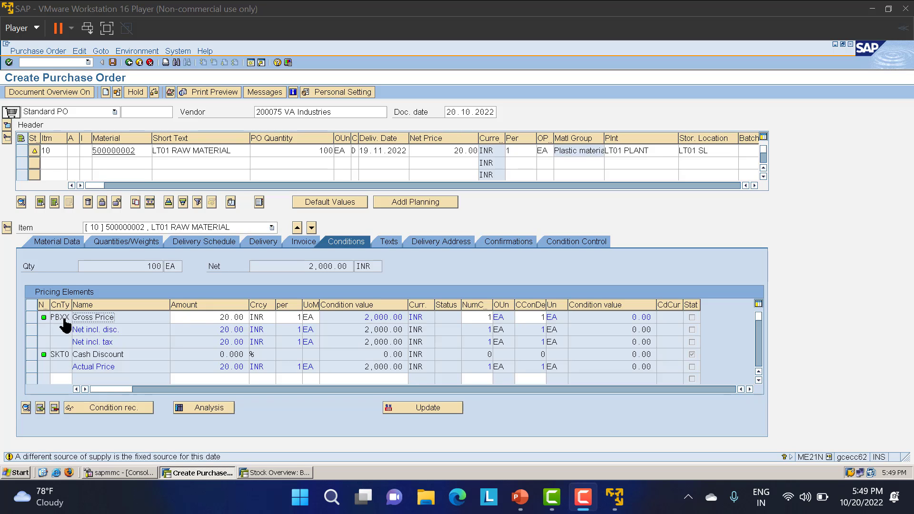
click(214, 318)
drag(219, 316, 267, 315)
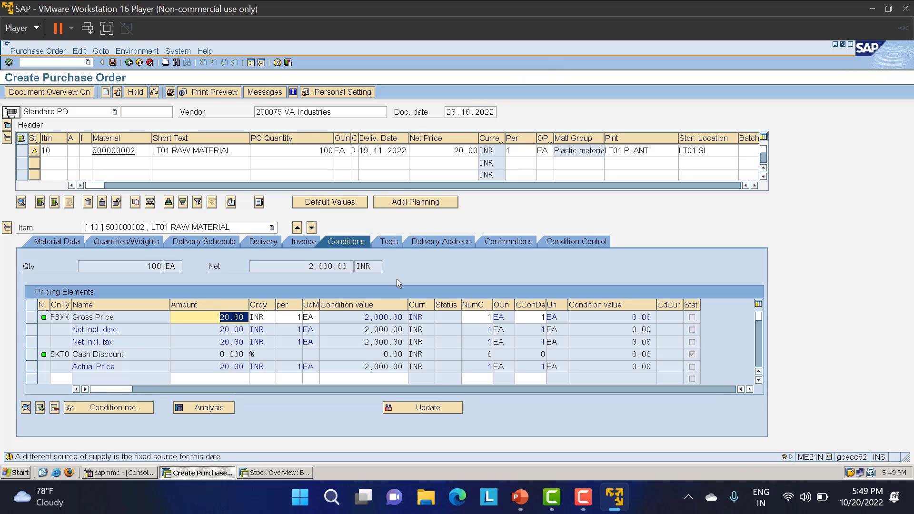
- Check the VA Industries purchase order for messages and save it despite the warnings
click(156, 92)
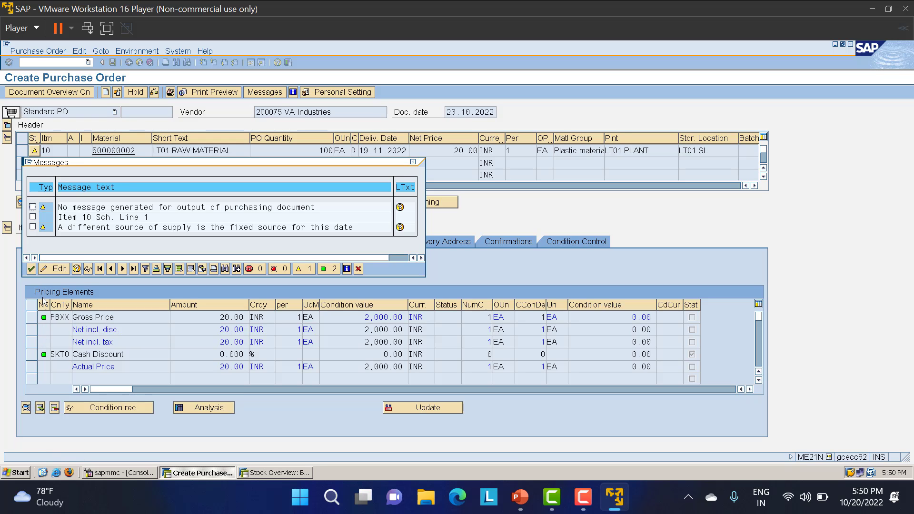
click(31, 270)
click(113, 62)
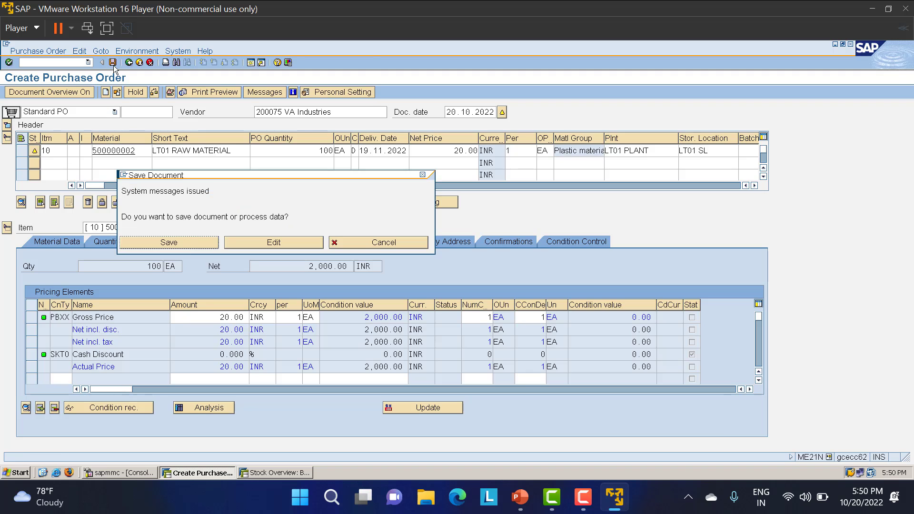
click(184, 240)
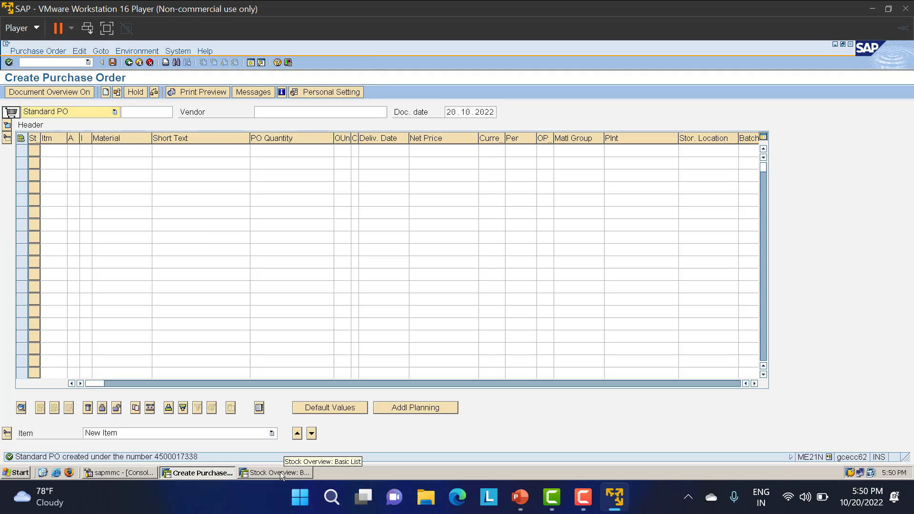
- Refresh the stock overview of material 500000002 and examine its on-order stock
click(275, 473)
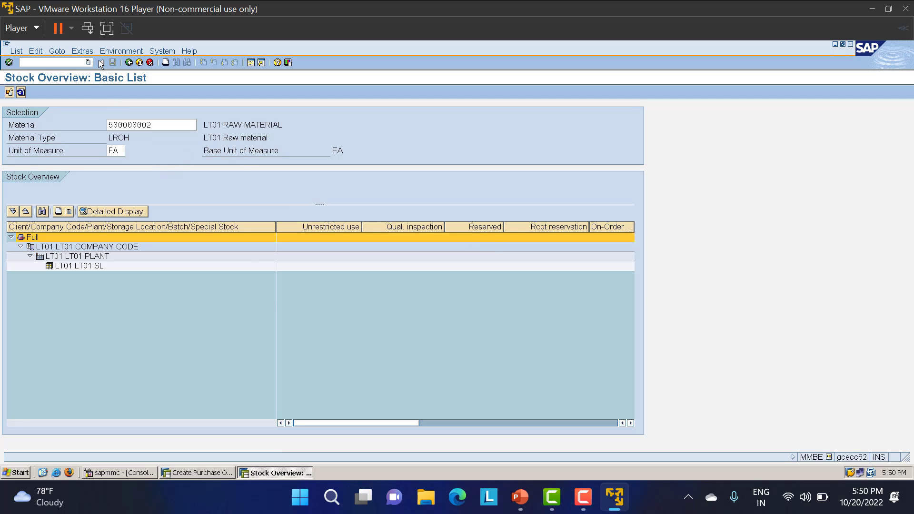
click(21, 92)
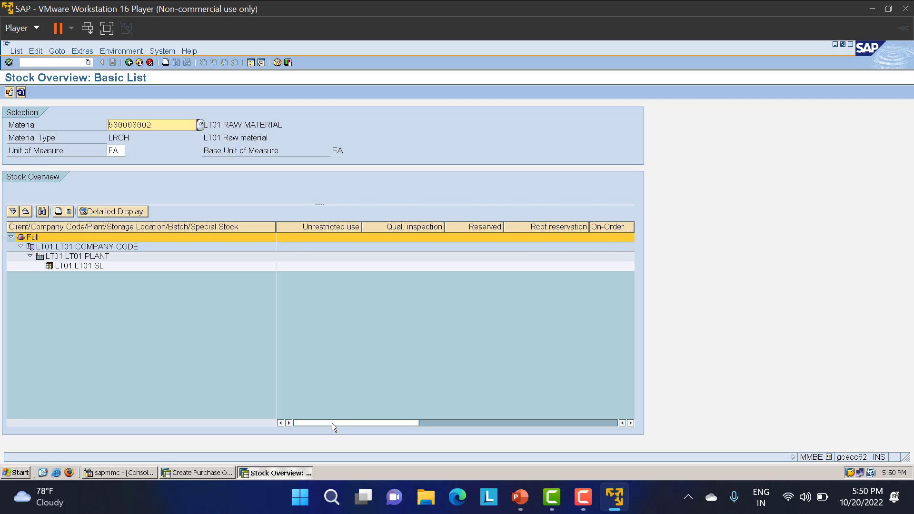
drag(332, 423, 391, 421)
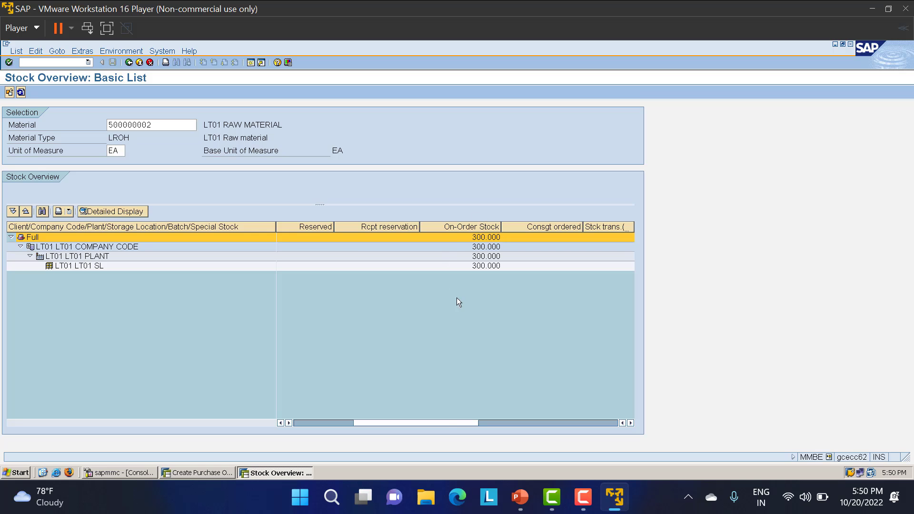
drag(442, 424, 358, 423)
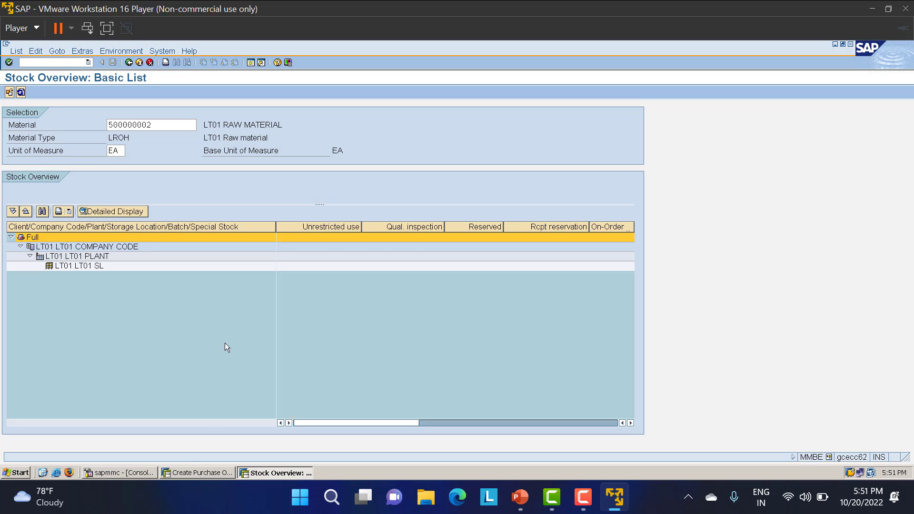
- Show the document overview in the Create Purchase Order session and open its selection criteria for purchase requisitions
click(190, 473)
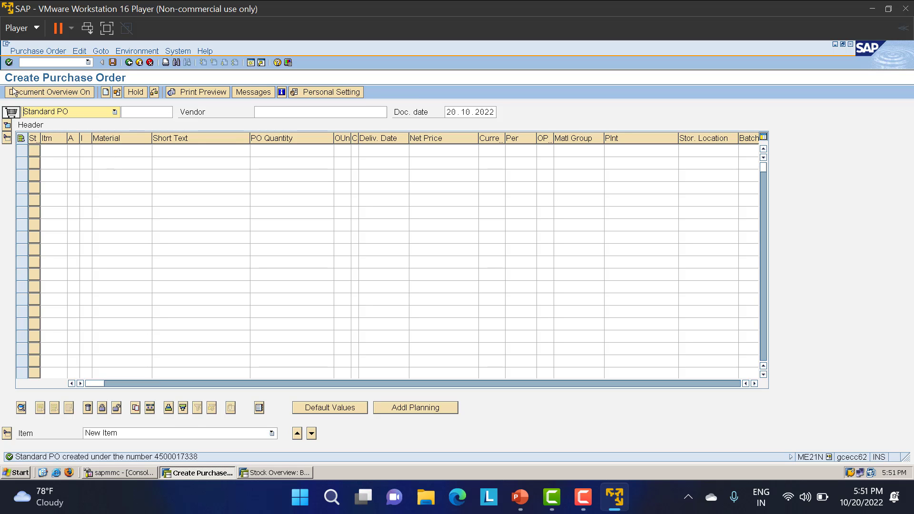
click(42, 93)
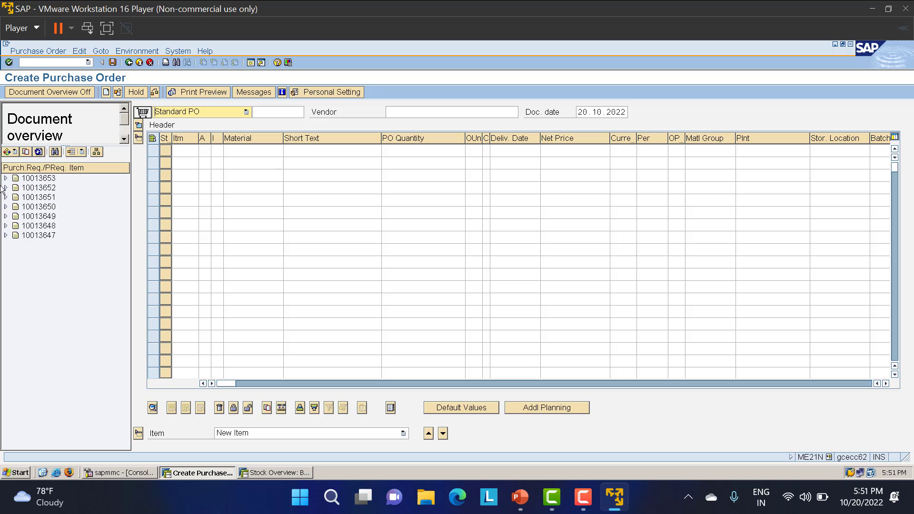
click(10, 153)
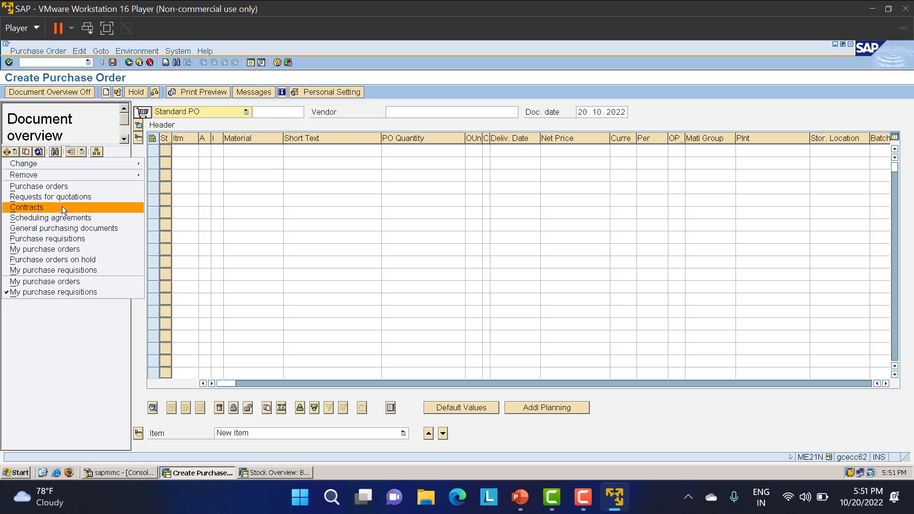
click(49, 241)
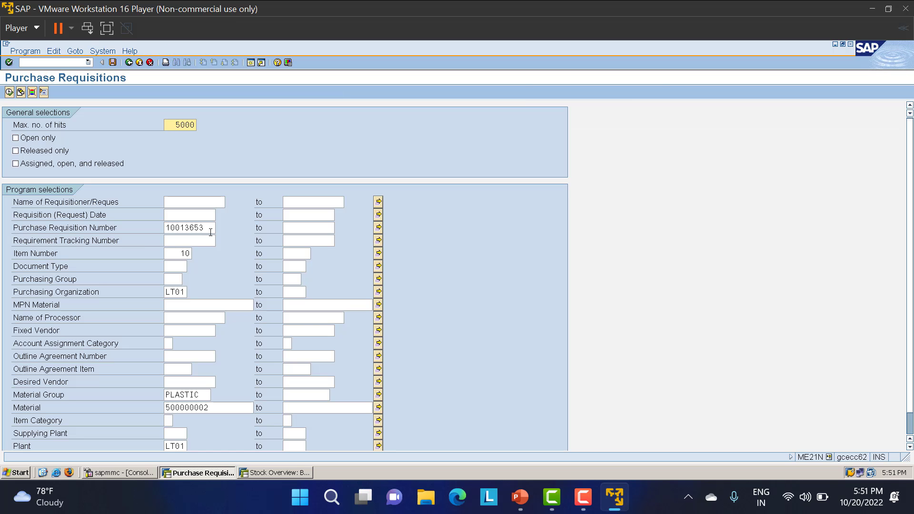
- Clear the material and material group from the purchase requisition selection criteria
drag(210, 230, 123, 227)
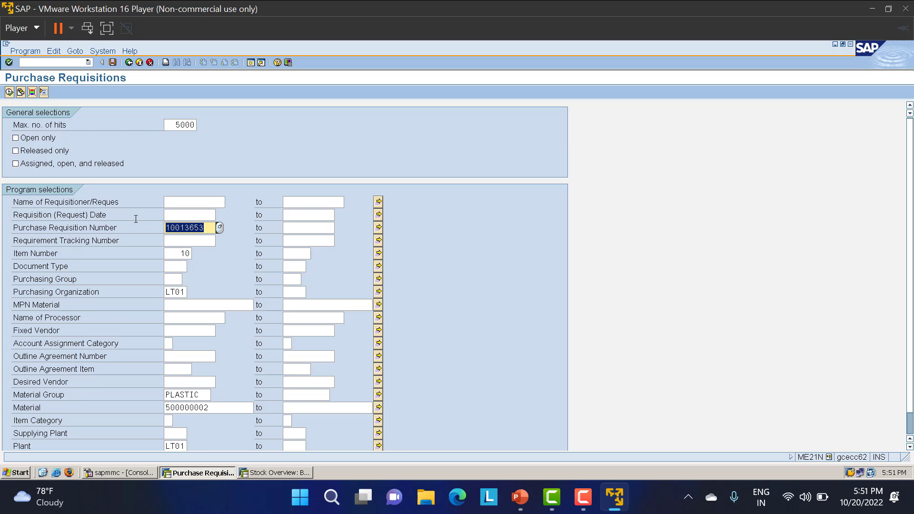
key(Tab)
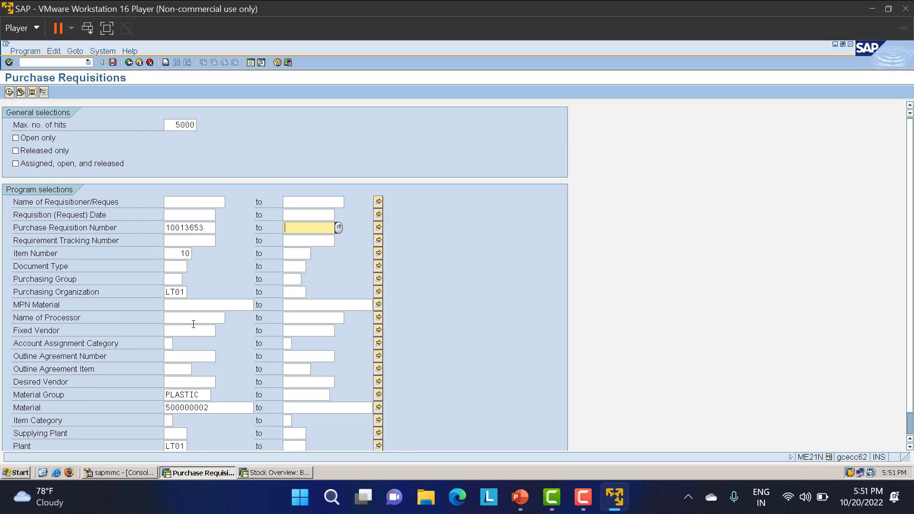
double_click(200, 396)
key(Tab)
key(Tab)
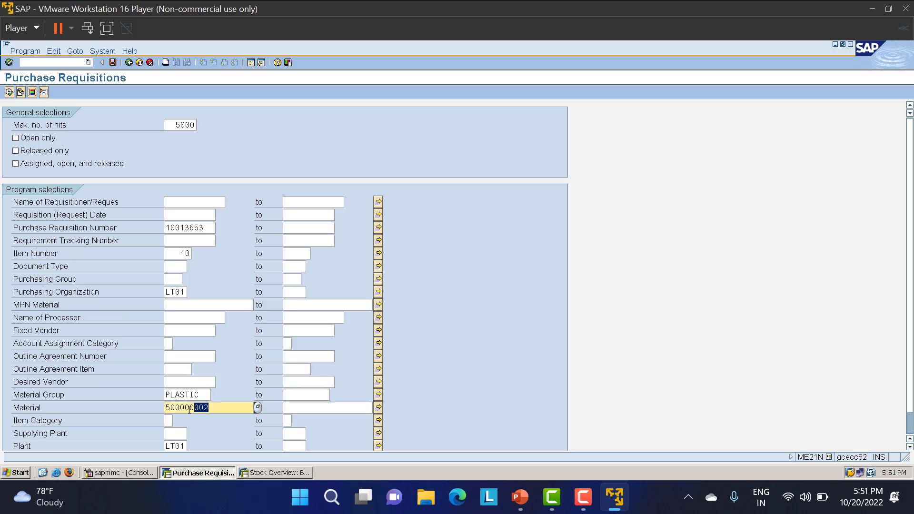
key(Tab)
key(shift+Tab)
key(Delete)
key(shift+Tab)
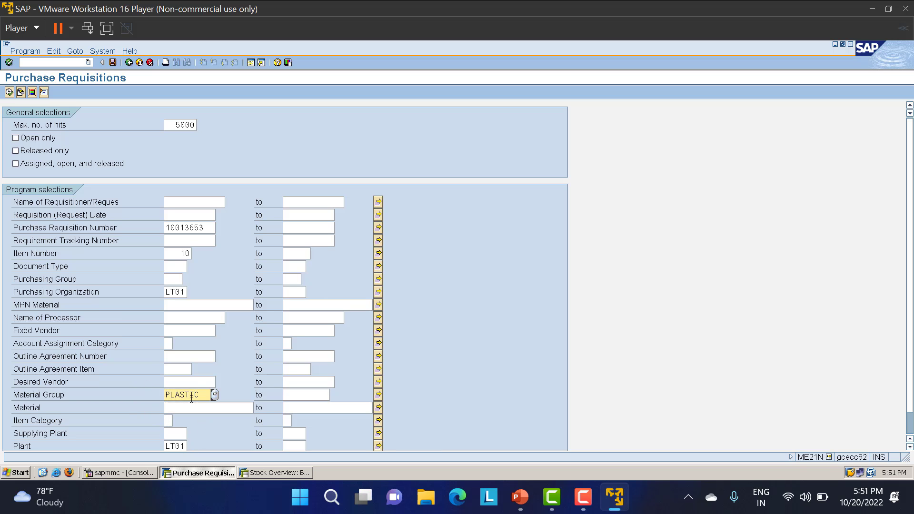
key(Delete)
- Clear the requisition number and item number, then run the requisition selection for purchasing organization LT01 and plant LT01
scroll(182, 428, down, 1)
scroll(183, 428, down, 1)
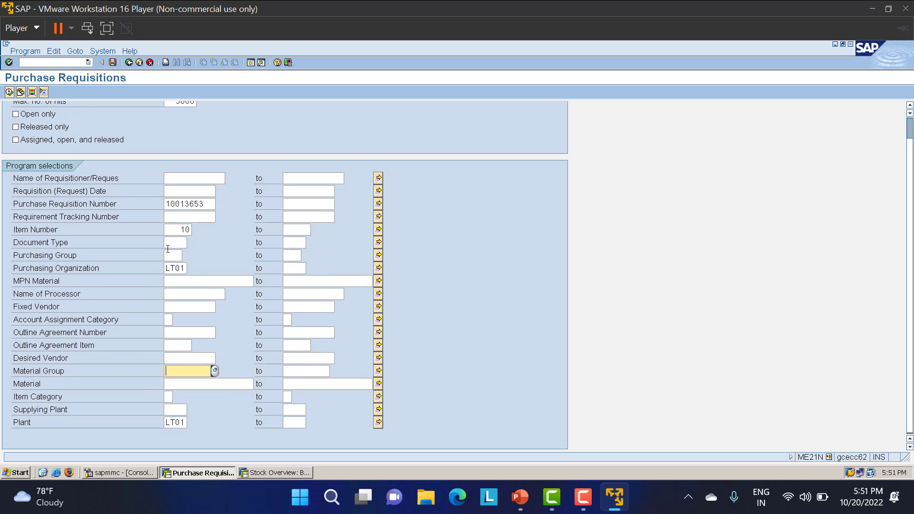
double_click(210, 202)
key(Delete)
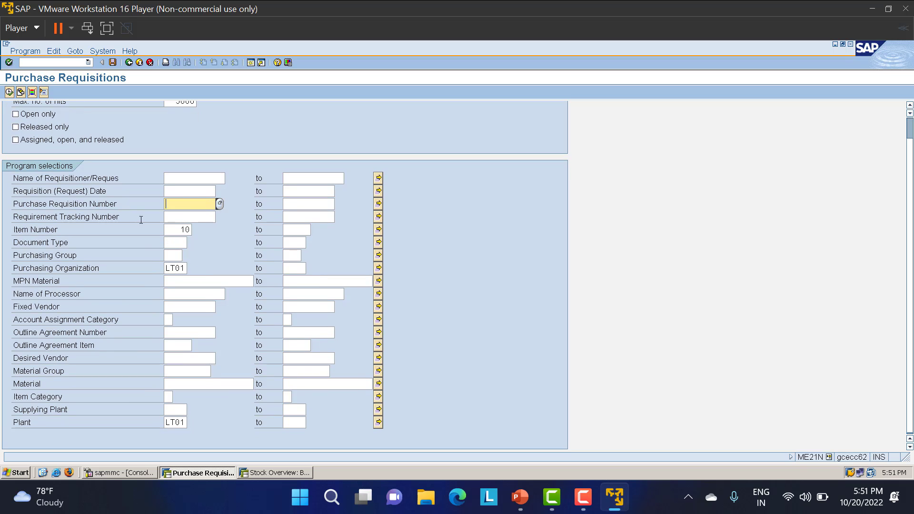
double_click(180, 230)
key(Delete)
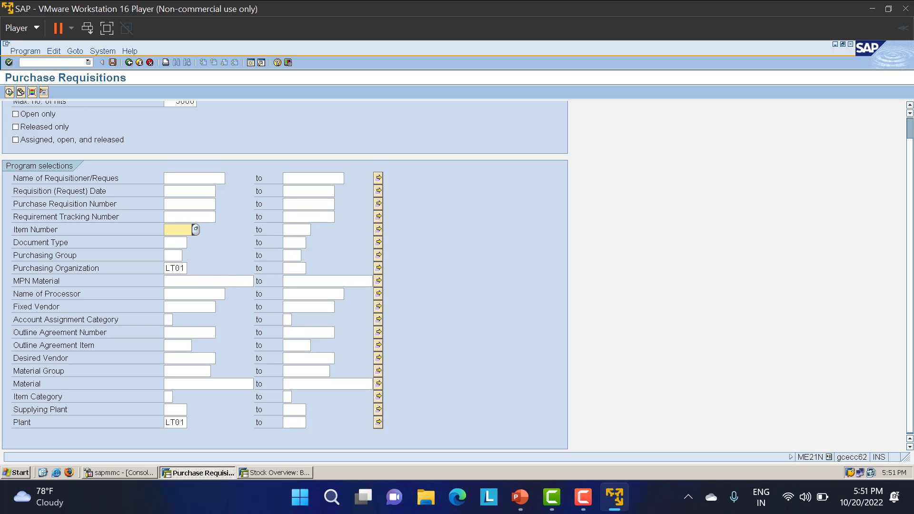
click(9, 92)
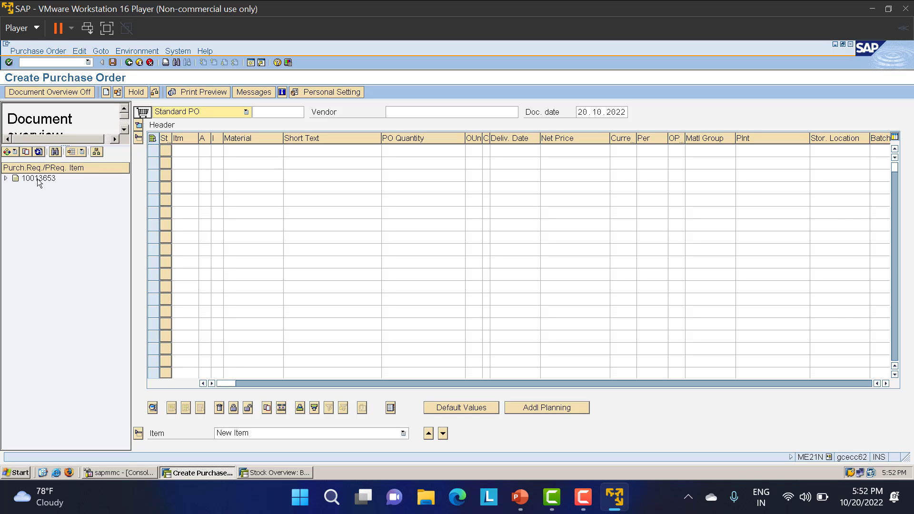
- Adopt the listed purchase requisition into a new standard purchase order, check it and save it despite the warnings
drag(39, 181, 149, 116)
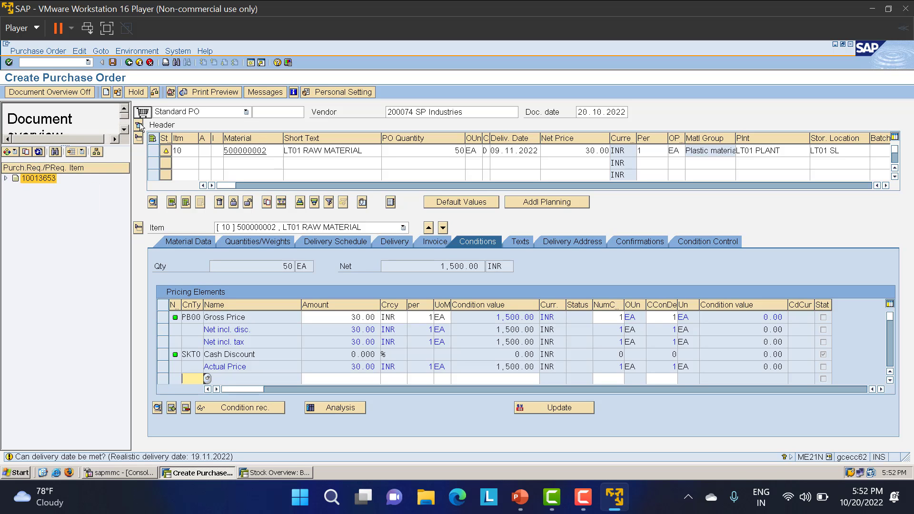
click(156, 92)
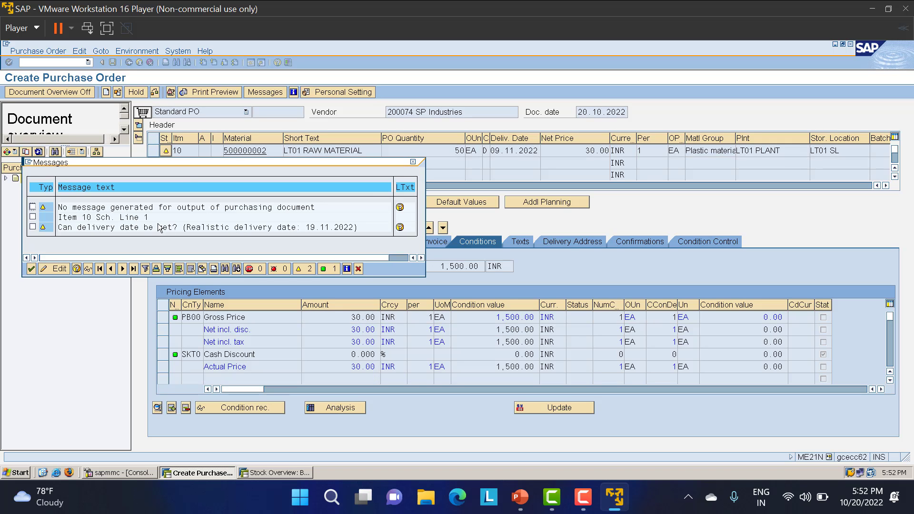
click(29, 270)
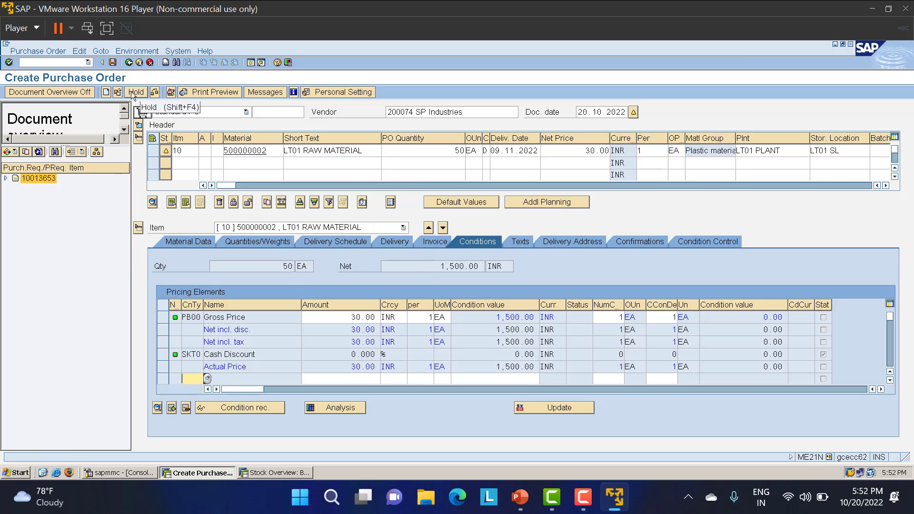
click(114, 63)
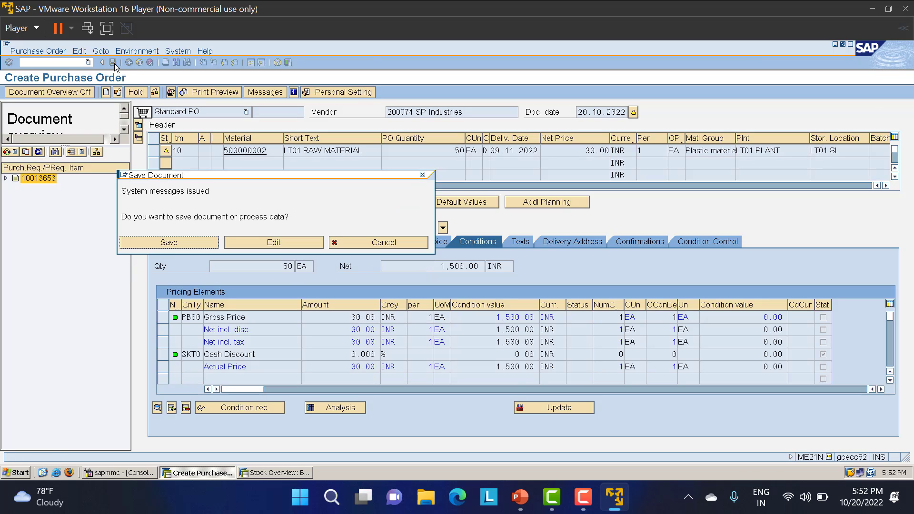
click(169, 243)
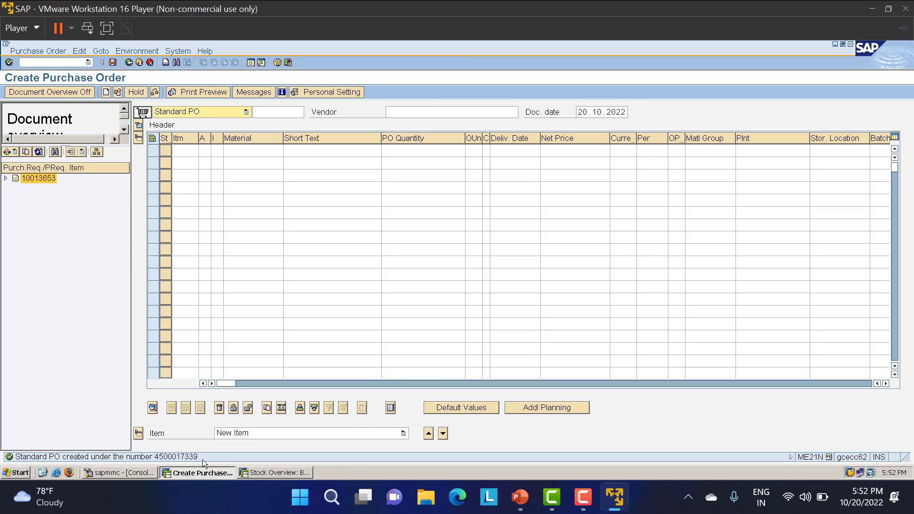
- Display the adopted purchase requisition in transaction ME53N and examine its item's processing status and the possible status options
click(258, 472)
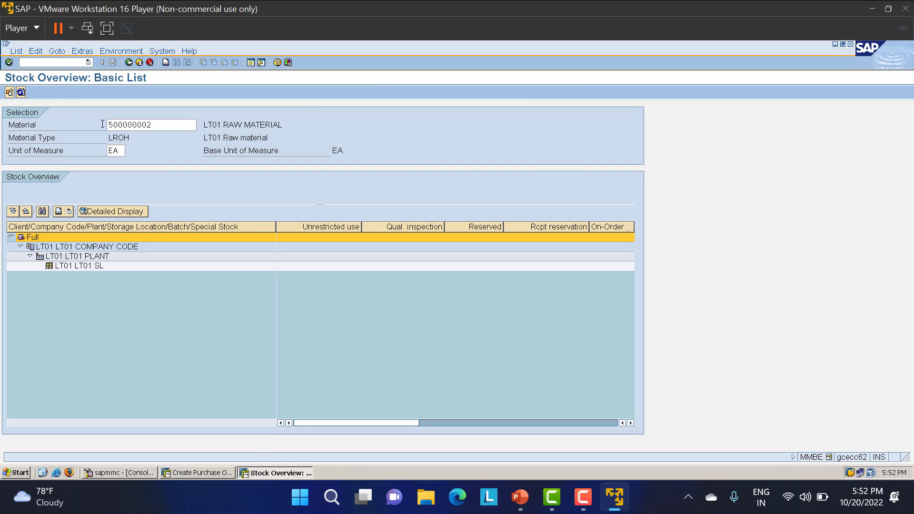
click(38, 62)
text(/NME53N)
key(Return)
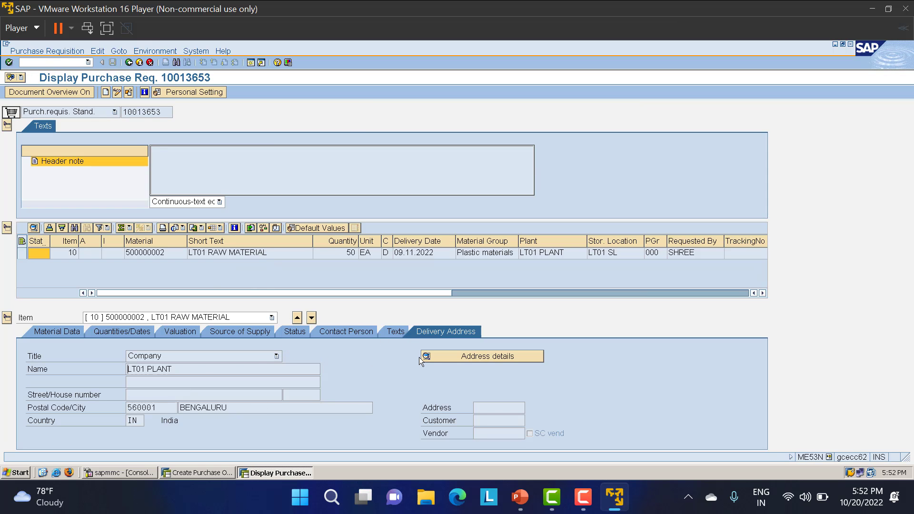
click(299, 334)
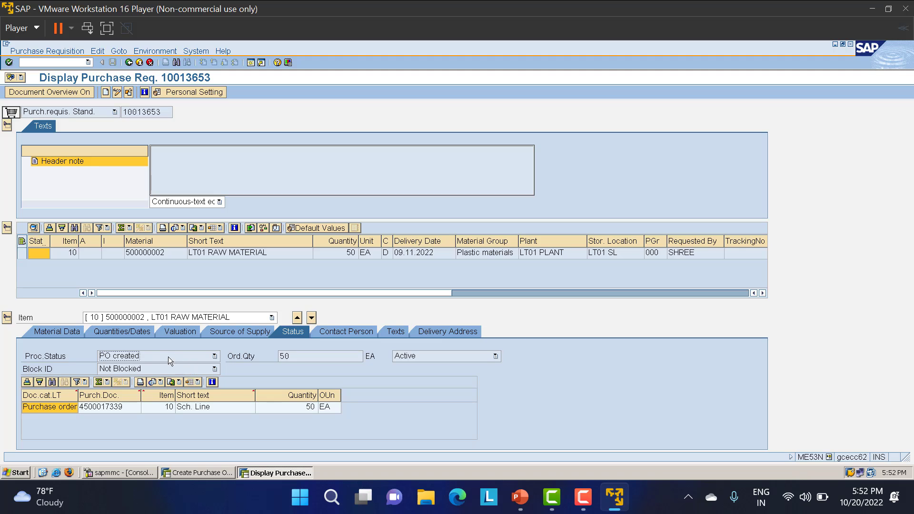
click(132, 358)
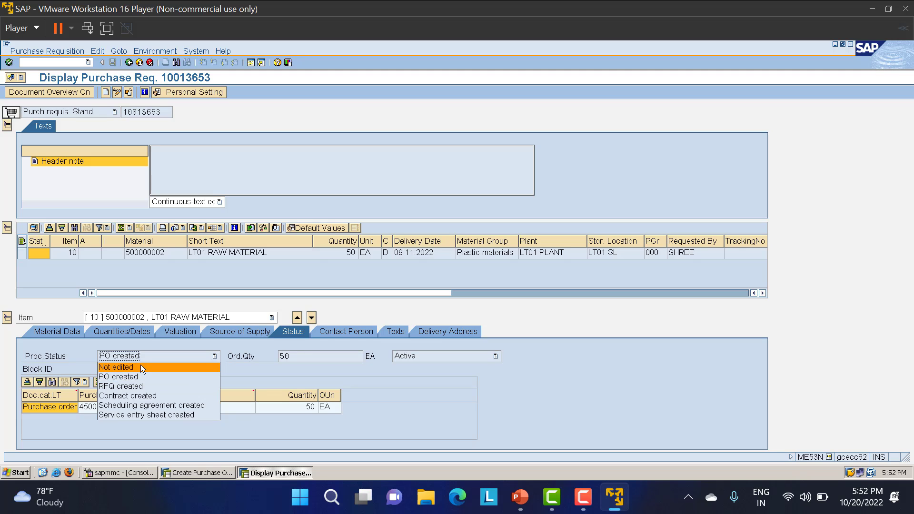
click(78, 347)
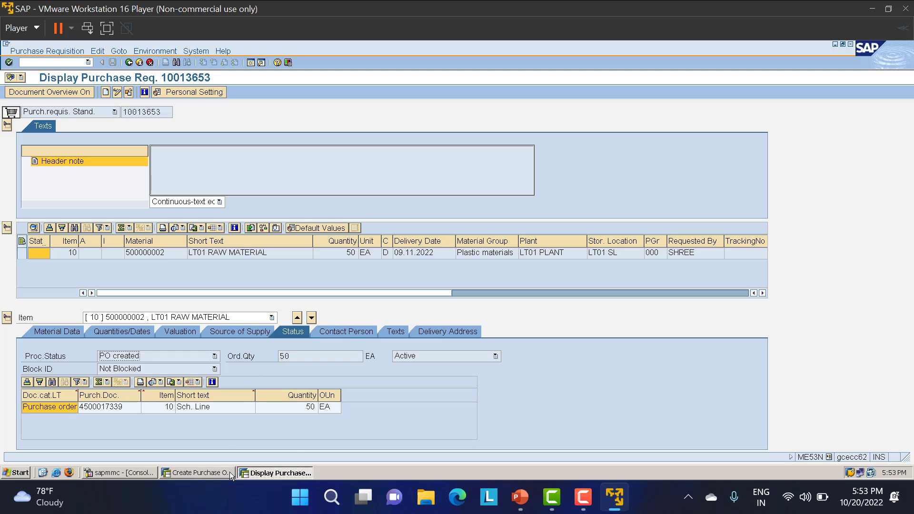
- Compare the purchase order number in the requisition's item status with the number of the newly saved purchase order
click(211, 476)
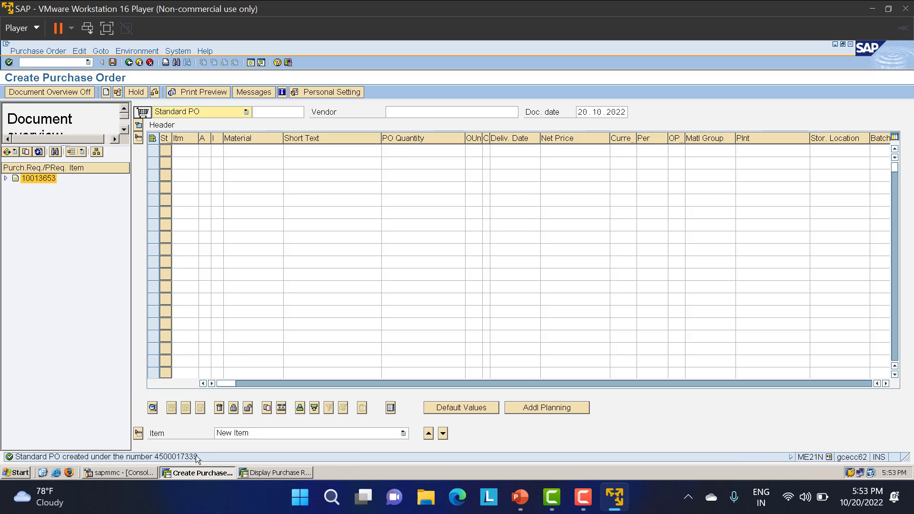
click(277, 472)
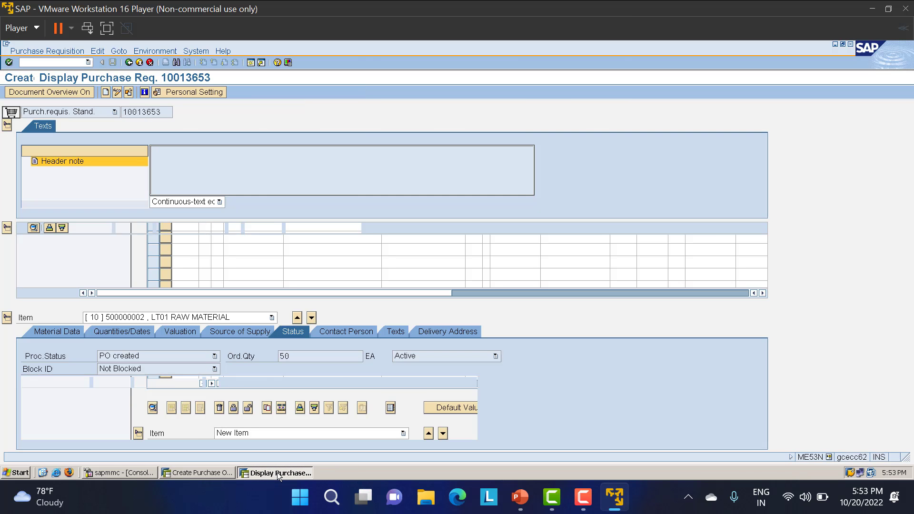
click(109, 407)
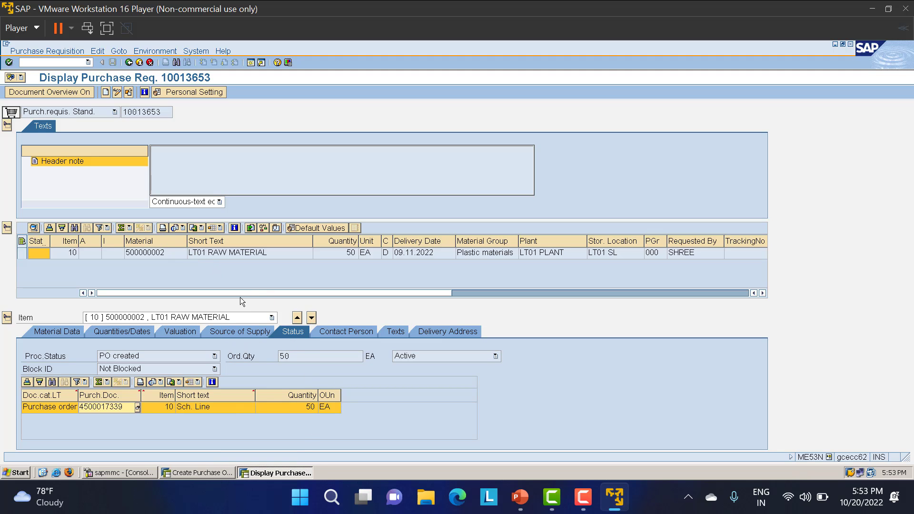
- Display the purchase order created from the requisition and examine its item's delivery and invoice details
click(199, 473)
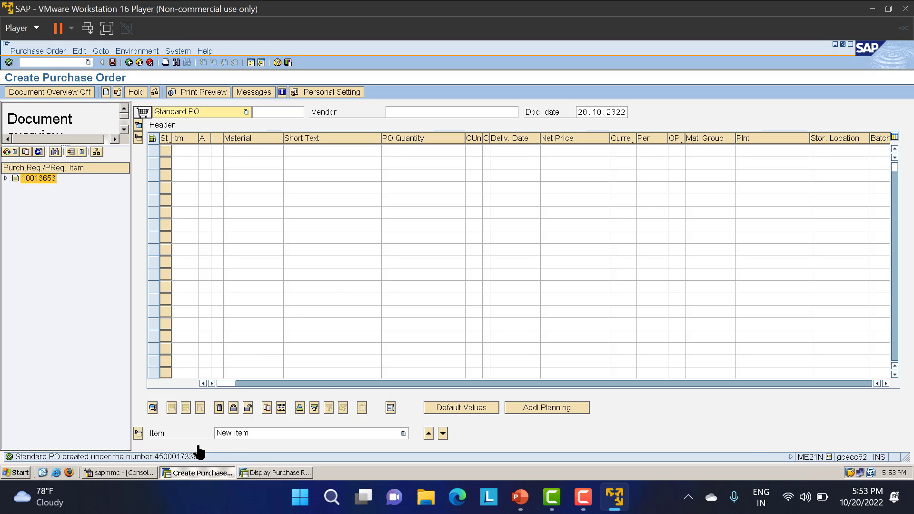
click(116, 92)
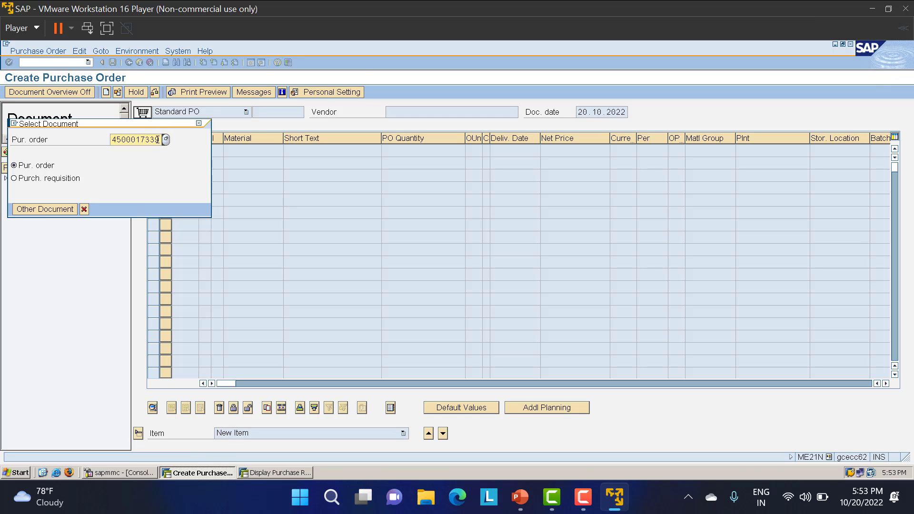
key(Return)
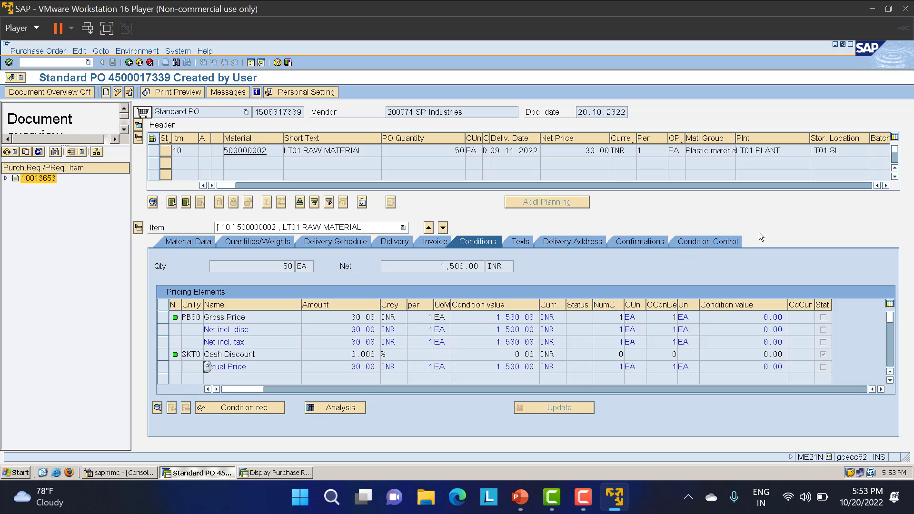
click(399, 241)
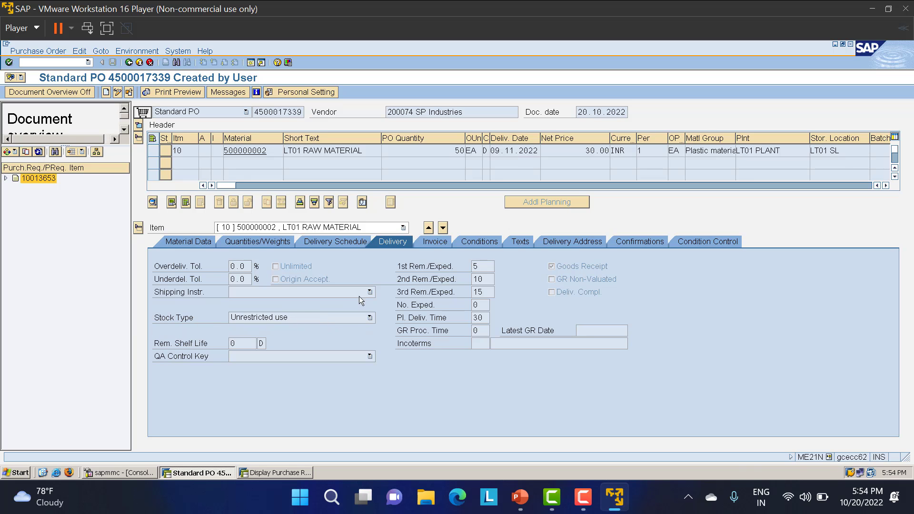
click(444, 243)
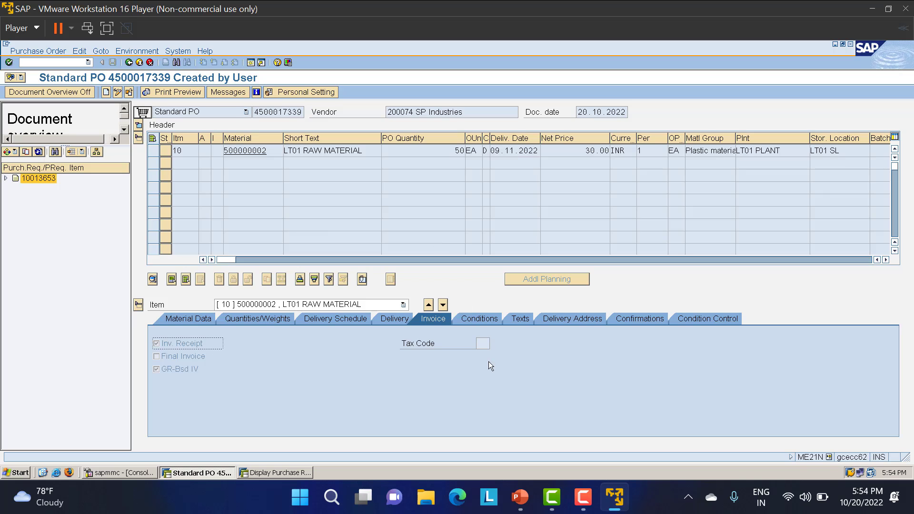